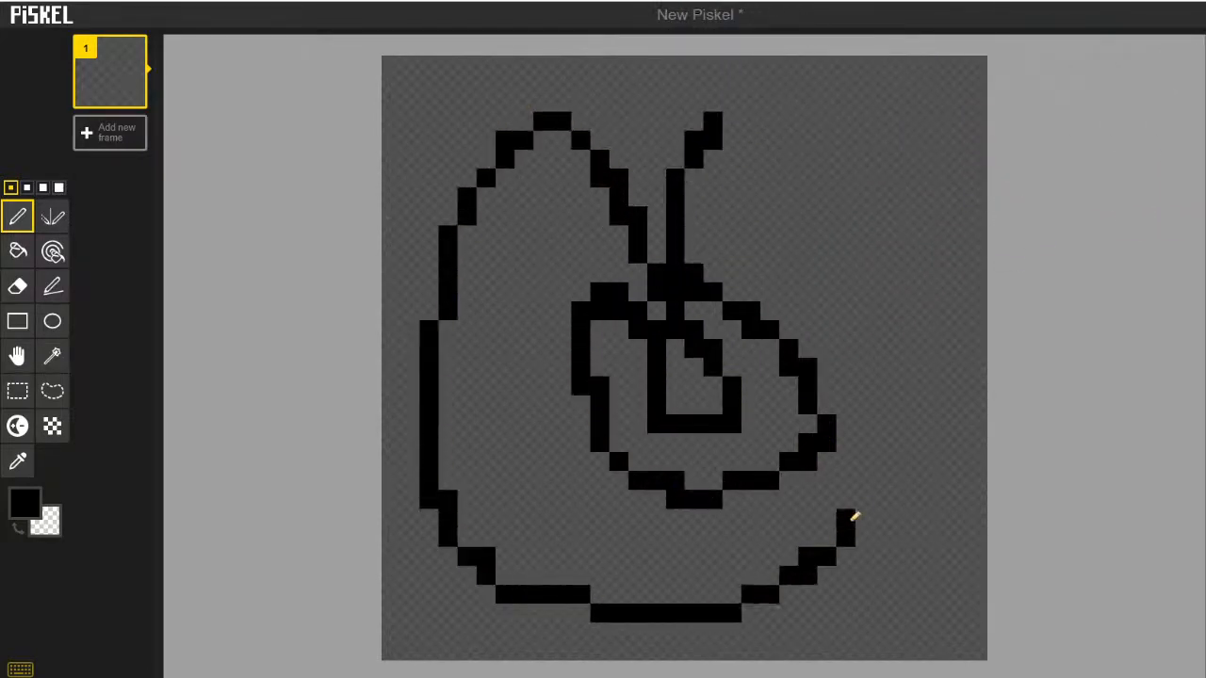
Erase parts of the black doodle, clear all remaining black pixels with the paint-all-same-colour tool, and return to the Pen tool
{"action": "mouse_move", "coordinate": [580, 141]}
{"action": "left_mouse_down"}
{"action": "mouse_move", "coordinate": [515, 121]}
{"action": "mouse_move", "coordinate": [515, 155]}
{"action": "mouse_move", "coordinate": [441, 270]}
{"action": "mouse_move", "coordinate": [439, 349]}
{"action": "mouse_move", "coordinate": [450, 267]}
{"action": "mouse_move", "coordinate": [431, 396]}
{"action": "mouse_move", "coordinate": [464, 592]}
{"action": "mouse_move", "coordinate": [760, 580]}
{"action": "mouse_move", "coordinate": [871, 425]}
{"action": "mouse_move", "coordinate": [730, 496]}
{"action": "mouse_move", "coordinate": [519, 477]}
{"action": "left_mouse_up"}
{"action": "left_click", "coordinate": [52, 251]}
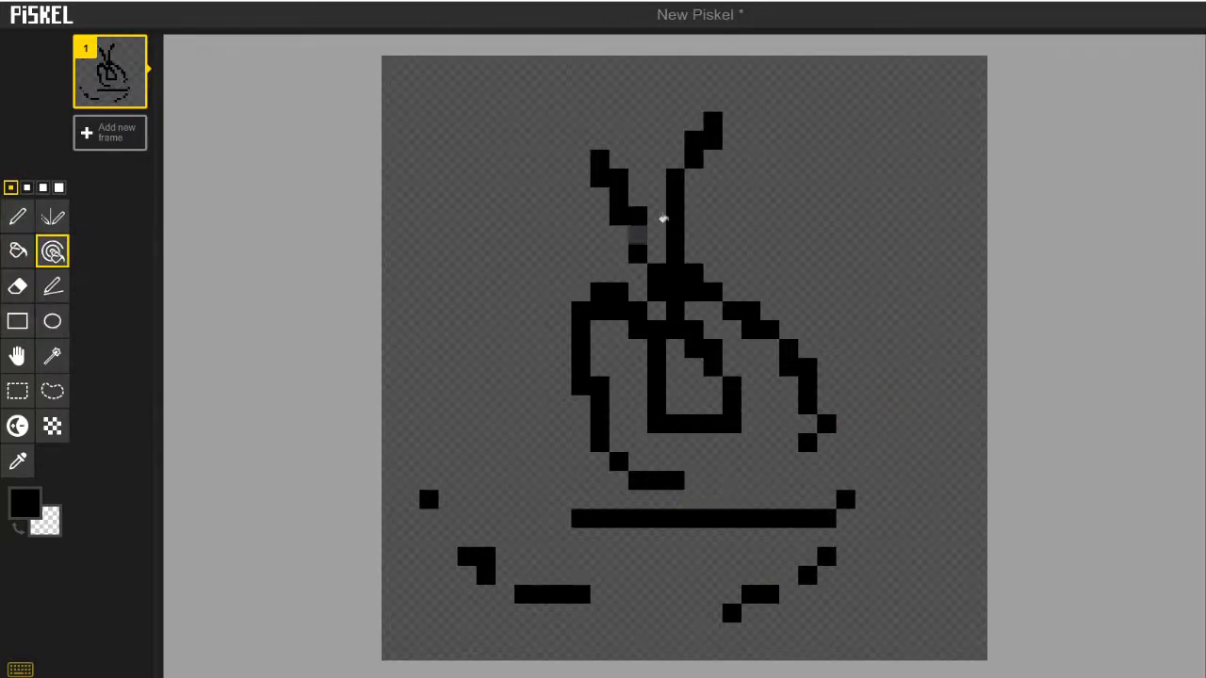
{"action": "right_click", "coordinate": [633, 226]}
{"action": "left_click", "coordinate": [16, 222]}
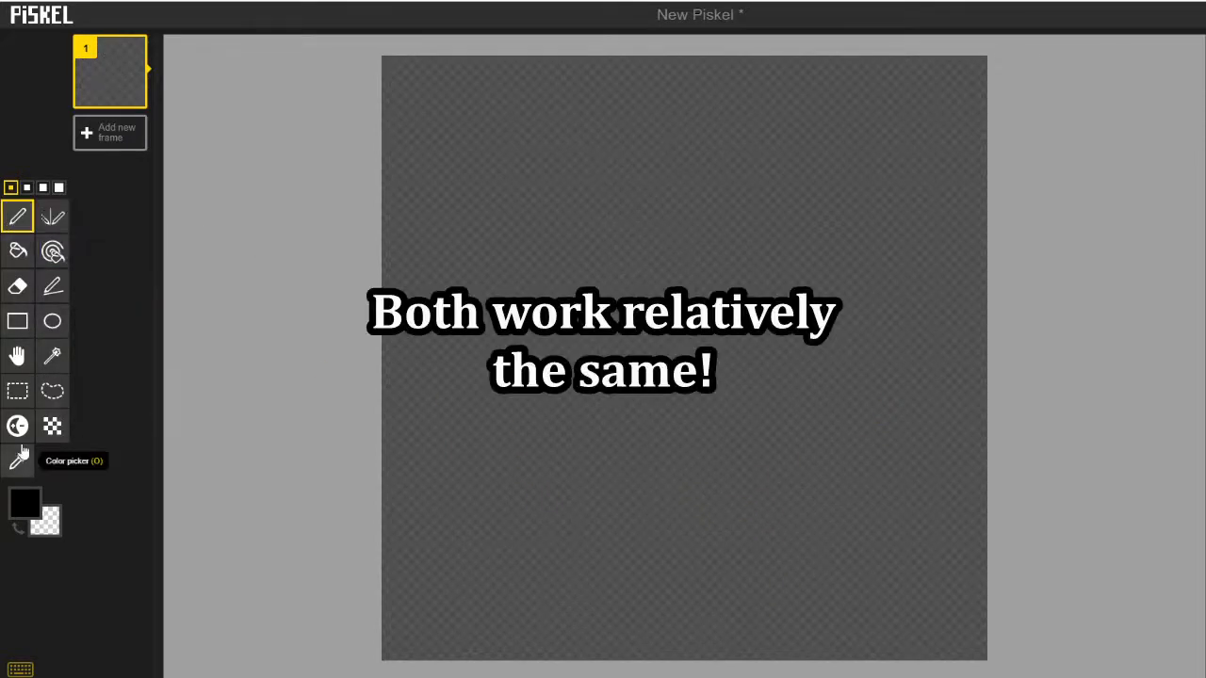
Draw broad black checkered strokes across the canvas with the Dithering tool
{"action": "left_click", "coordinate": [52, 426]}
{"action": "mouse_move", "coordinate": [560, 159]}
{"action": "left_mouse_down"}
{"action": "mouse_move", "coordinate": [800, 359]}
{"action": "mouse_move", "coordinate": [861, 235]}
{"action": "mouse_move", "coordinate": [782, 94]}
{"action": "mouse_move", "coordinate": [1027, 142]}
{"action": "left_mouse_up"}
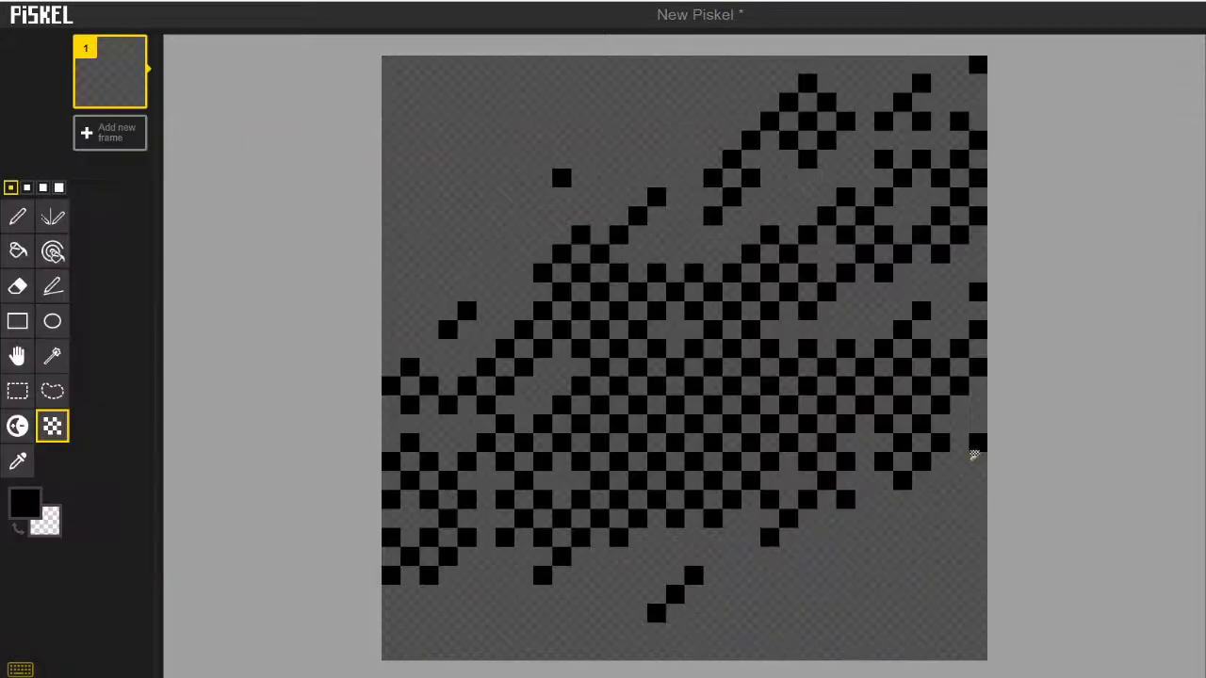
{"action": "mouse_move", "coordinate": [971, 458]}
{"action": "left_mouse_down"}
{"action": "mouse_move", "coordinate": [950, 476]}
{"action": "mouse_move", "coordinate": [794, 463]}
{"action": "mouse_move", "coordinate": [588, 536]}
{"action": "mouse_move", "coordinate": [579, 586]}
{"action": "mouse_move", "coordinate": [654, 511]}
{"action": "mouse_move", "coordinate": [697, 575]}
{"action": "mouse_move", "coordinate": [664, 571]}
{"action": "mouse_move", "coordinate": [998, 311]}
{"action": "left_mouse_up"}
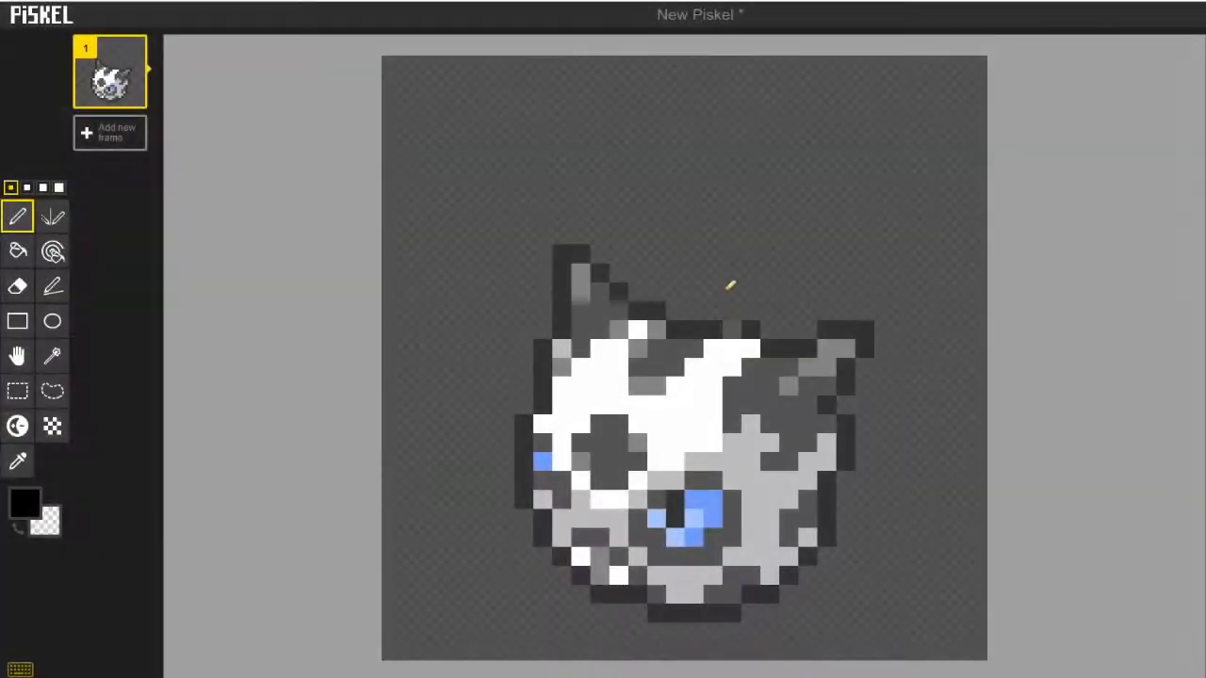
Recolour all light-grey shading pixels of the Glalie sprite in dark brown #723d0a
{"action": "scroll", "coordinate": [761, 247], "scroll_direction": "down", "scroll_amount": 1}
{"action": "scroll", "coordinate": [773, 399], "scroll_direction": "up", "scroll_amount": 2}
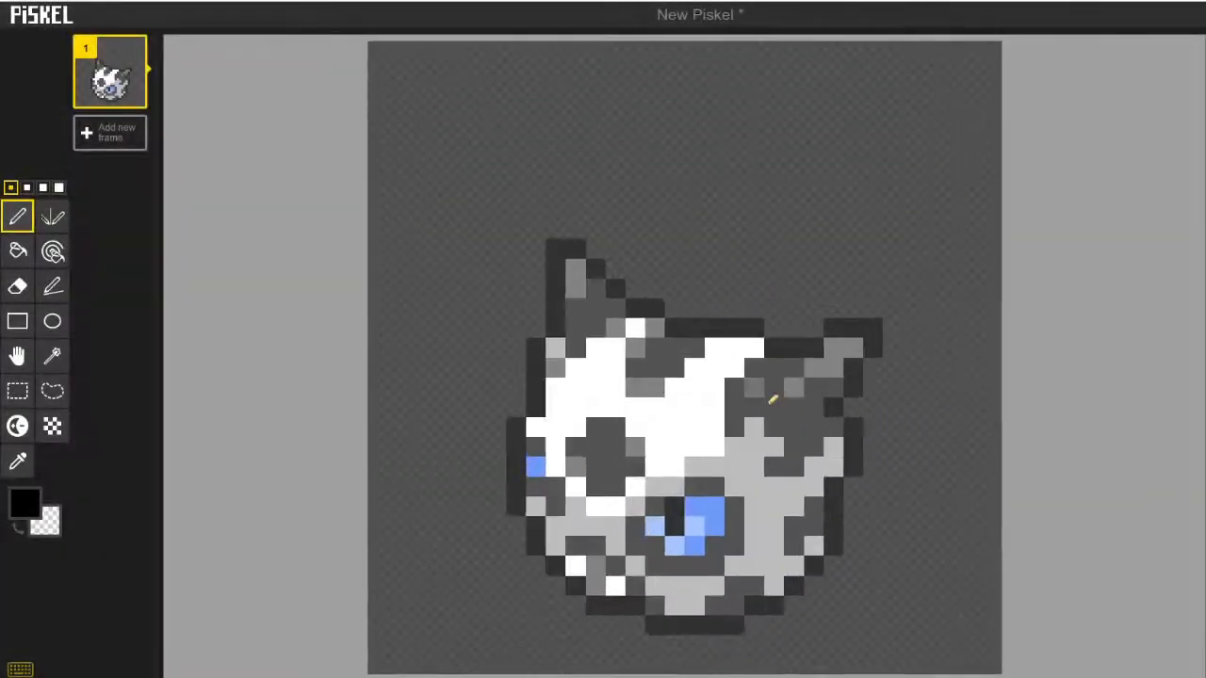
{"action": "scroll", "coordinate": [814, 446], "scroll_direction": "up", "scroll_amount": 1}
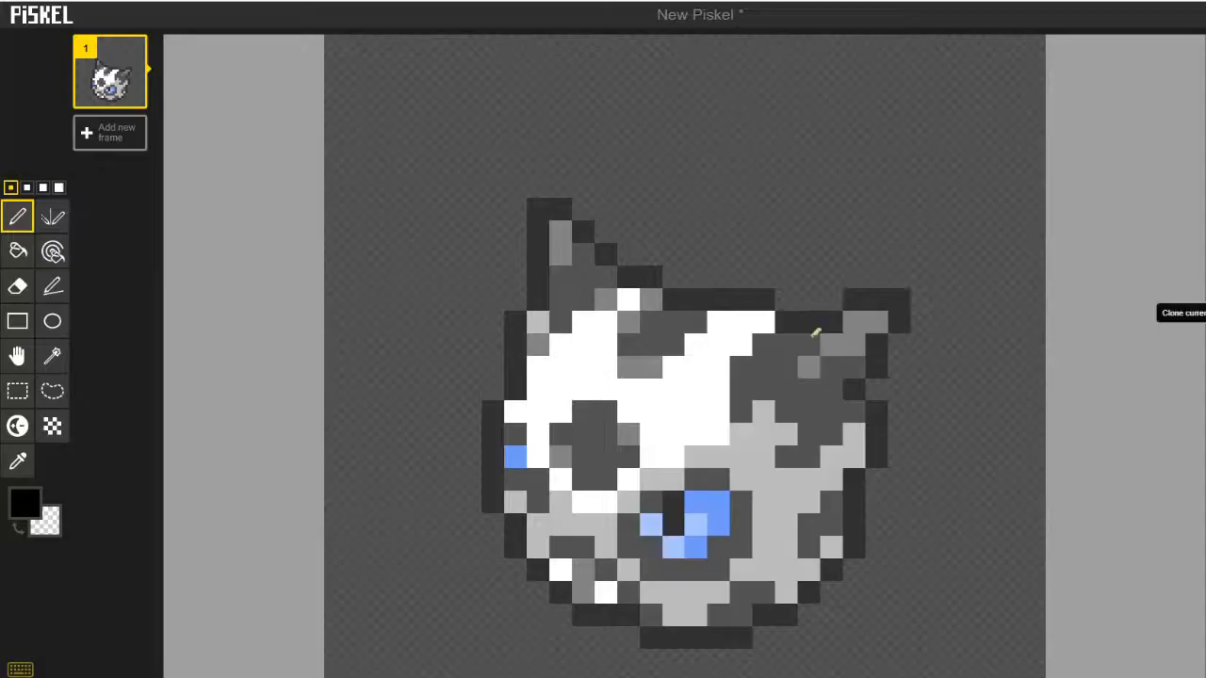
{"action": "scroll", "coordinate": [673, 567], "scroll_direction": "up", "scroll_amount": 3}
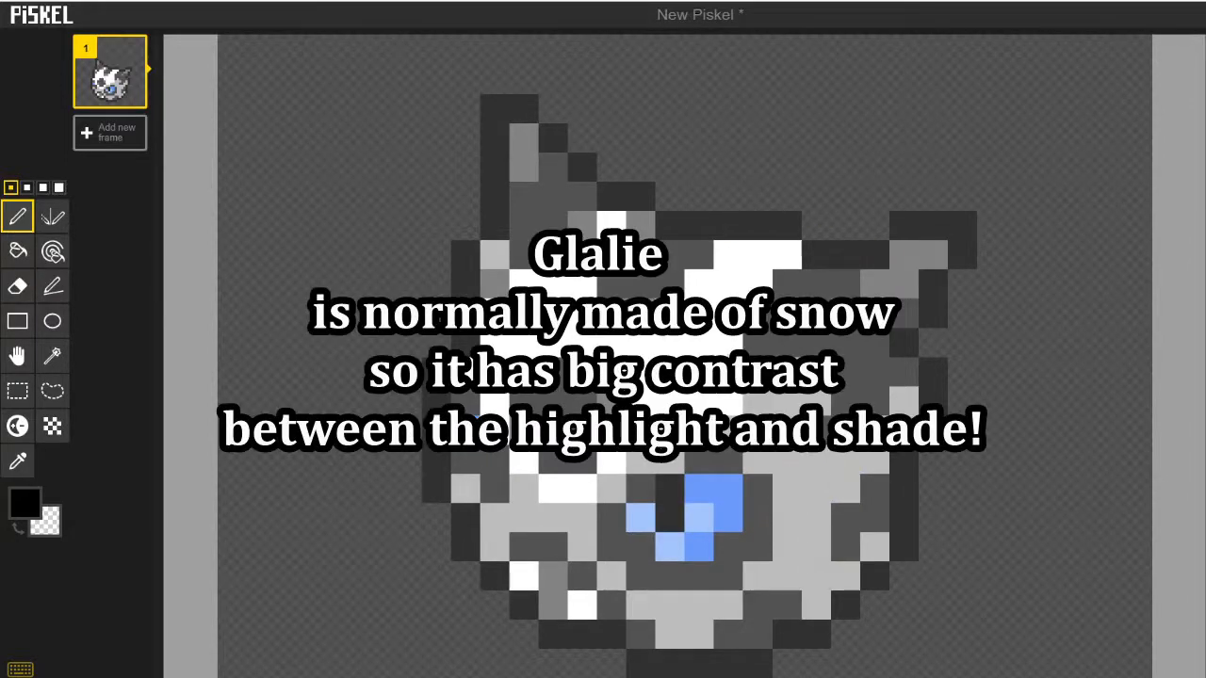
{"action": "scroll", "coordinate": [694, 343], "scroll_direction": "down", "scroll_amount": 1}
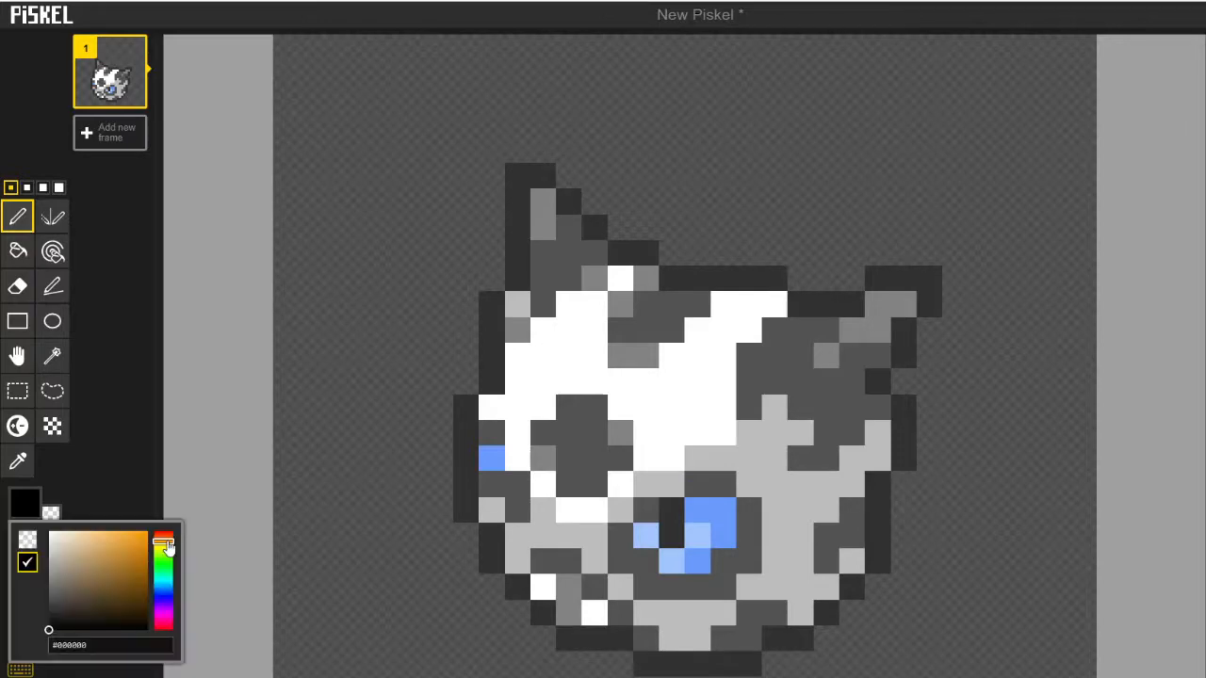
{"action": "left_click_drag", "start_coordinate": [167, 542], "coordinate": [166, 547]}
{"action": "mouse_move", "coordinate": [137, 610]}
{"action": "left_mouse_down"}
{"action": "mouse_move", "coordinate": [148, 611]}
{"action": "mouse_move", "coordinate": [136, 601]}
{"action": "left_mouse_up"}
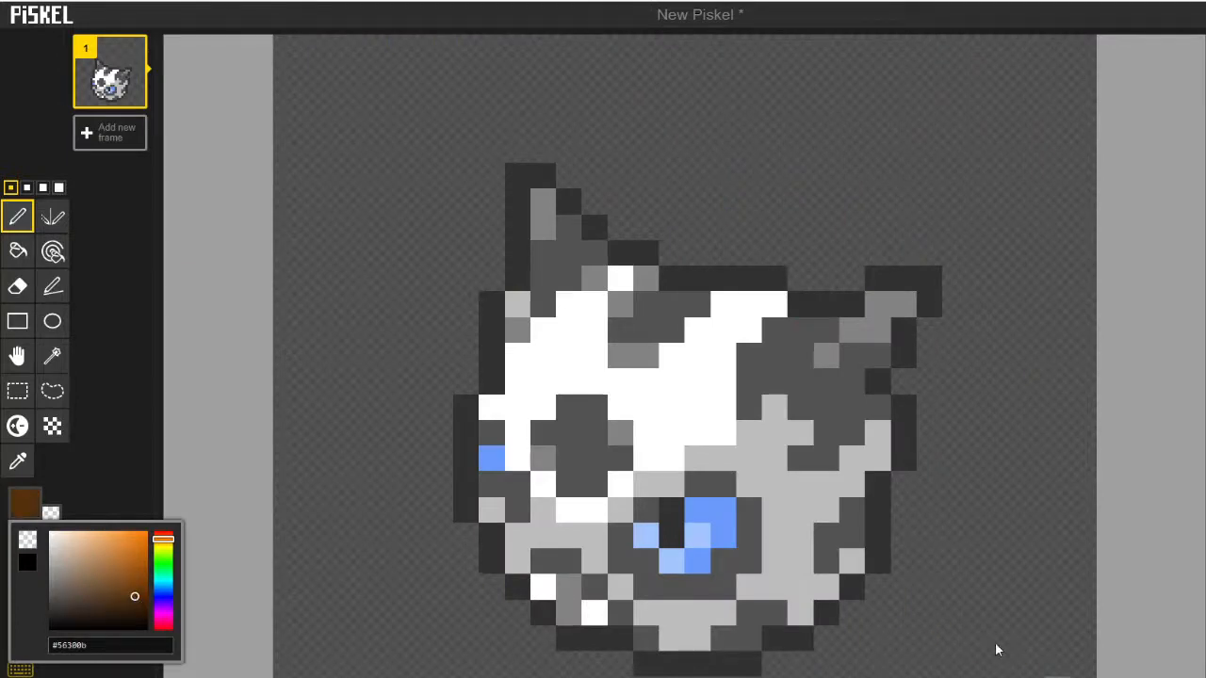
{"action": "left_click", "coordinate": [140, 590]}
{"action": "left_click", "coordinate": [52, 251]}
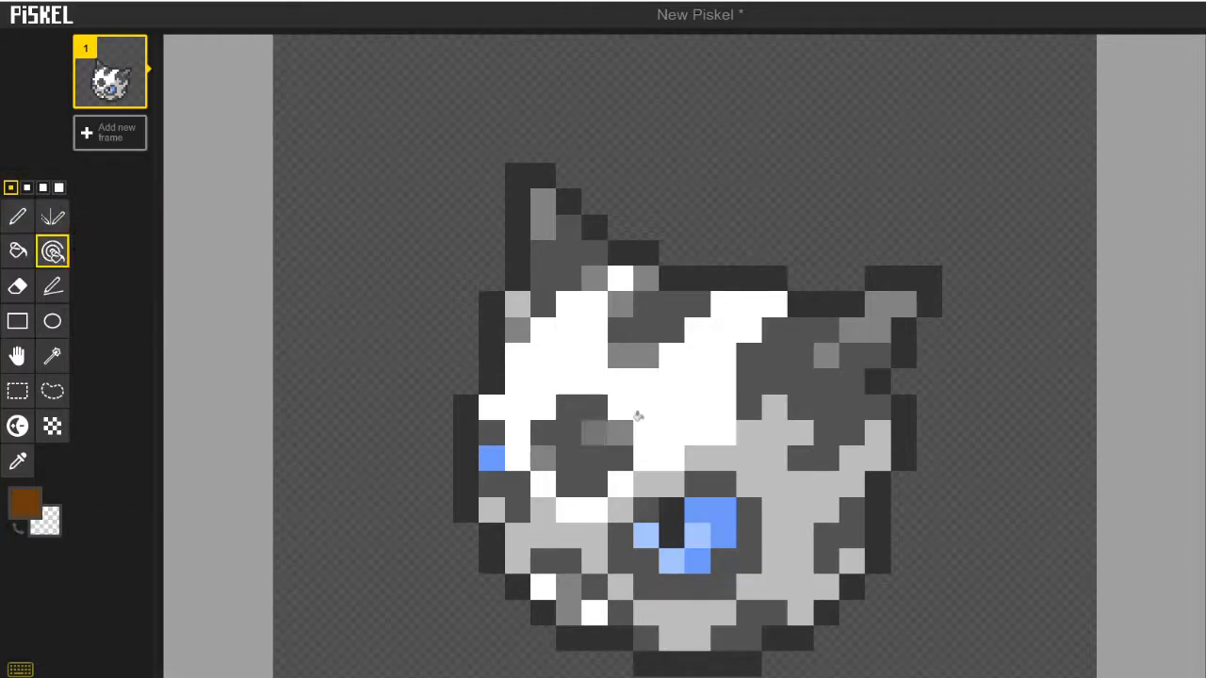
{"action": "left_click", "coordinate": [809, 488]}
{"action": "scroll", "coordinate": [797, 499], "scroll_direction": "down", "scroll_amount": 2}
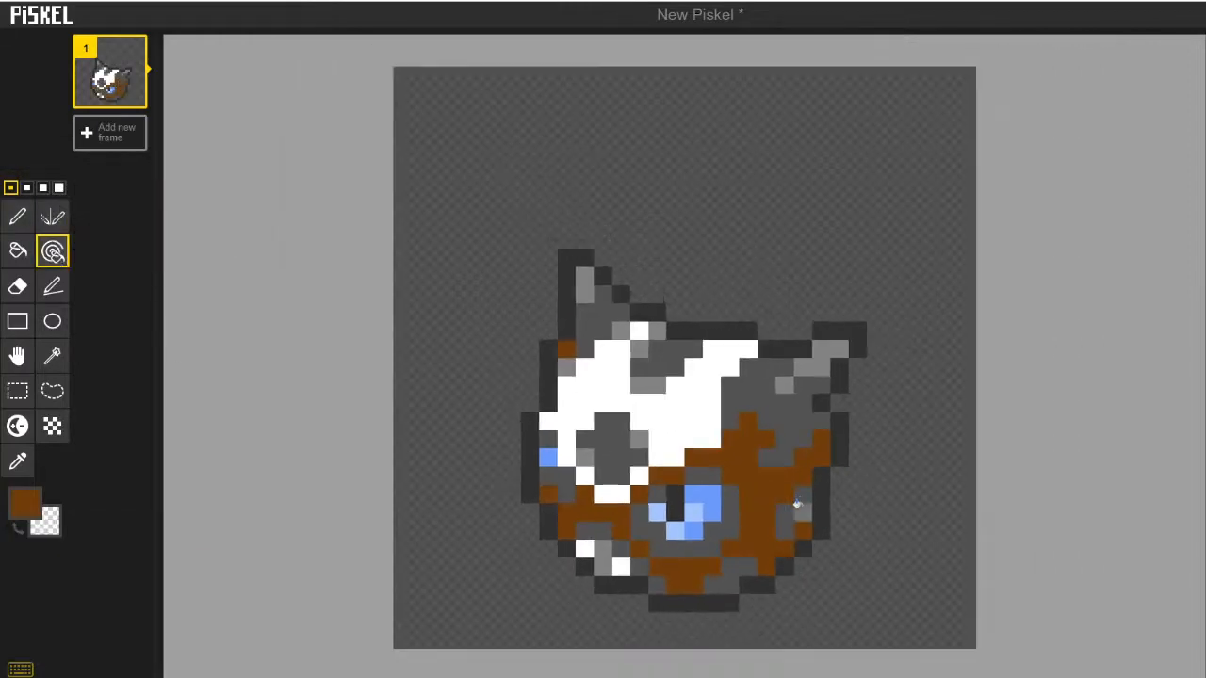
Replace all white highlight pixels of the sprite with a lighter orange-brown
{"action": "left_click", "coordinate": [32, 503]}
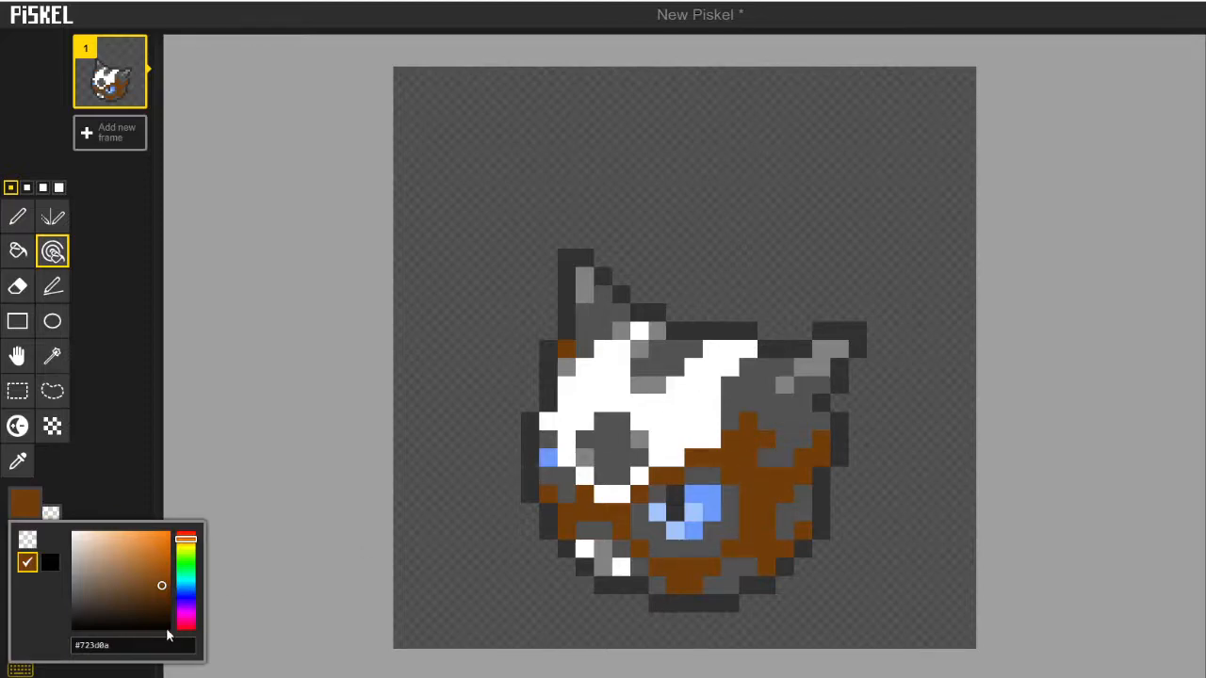
{"action": "left_click_drag", "start_coordinate": [161, 585], "coordinate": [159, 573]}
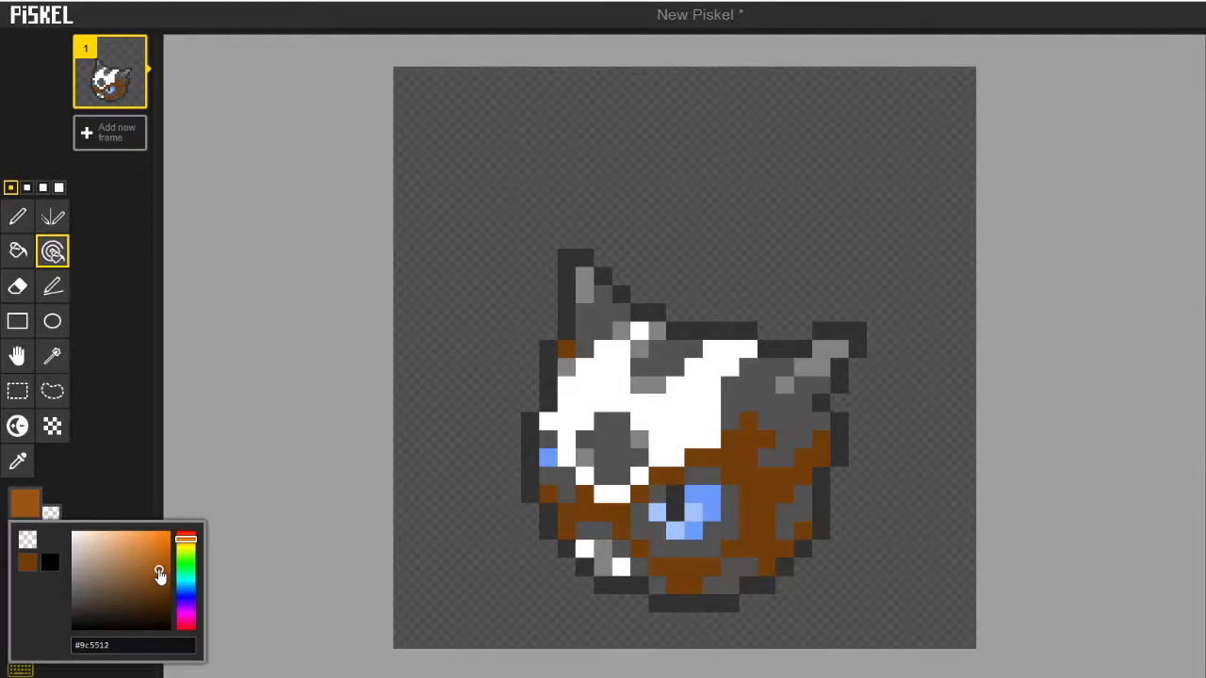
{"action": "left_click_drag", "start_coordinate": [160, 574], "coordinate": [158, 567]}
{"action": "left_click", "coordinate": [702, 394]}
{"action": "scroll", "coordinate": [703, 394], "scroll_direction": "down", "scroll_amount": 6}
{"action": "scroll", "coordinate": [679, 424], "scroll_direction": "up", "scroll_amount": 3}
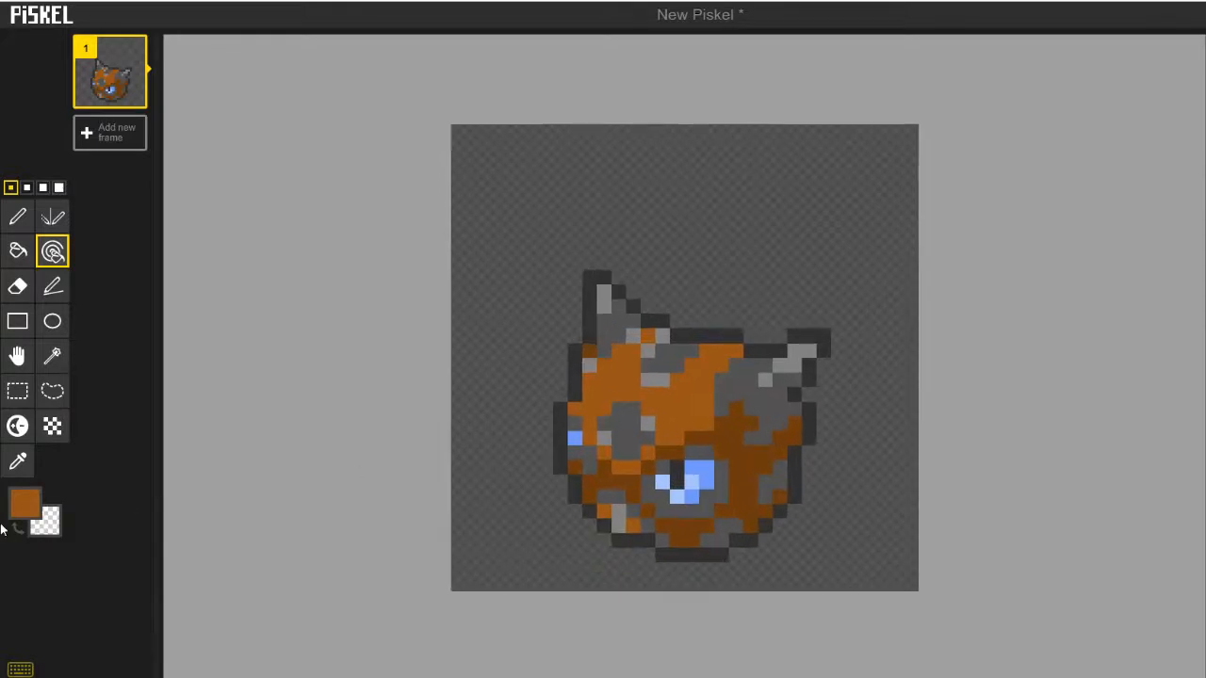
Try the sprite's highlight areas in tan #cc9562 and in a muted grey-brown
{"action": "left_click", "coordinate": [28, 505]}
{"action": "left_click", "coordinate": [116, 550]}
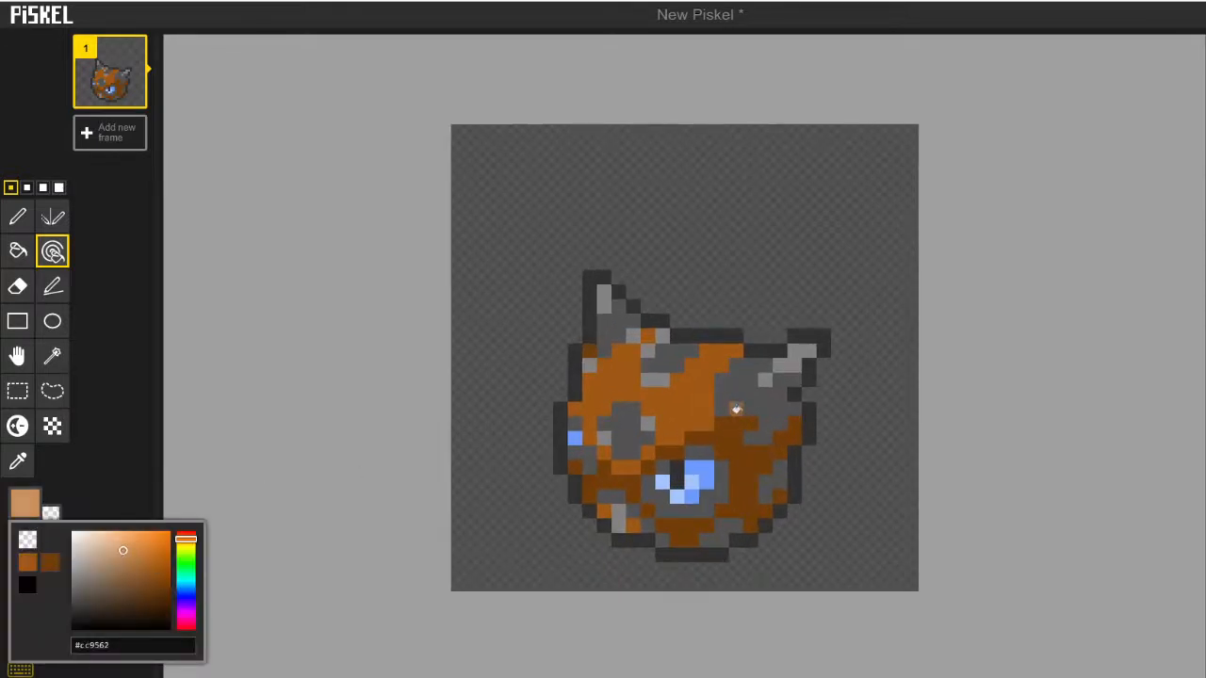
{"action": "left_click", "coordinate": [691, 388]}
{"action": "left_click", "coordinate": [24, 503]}
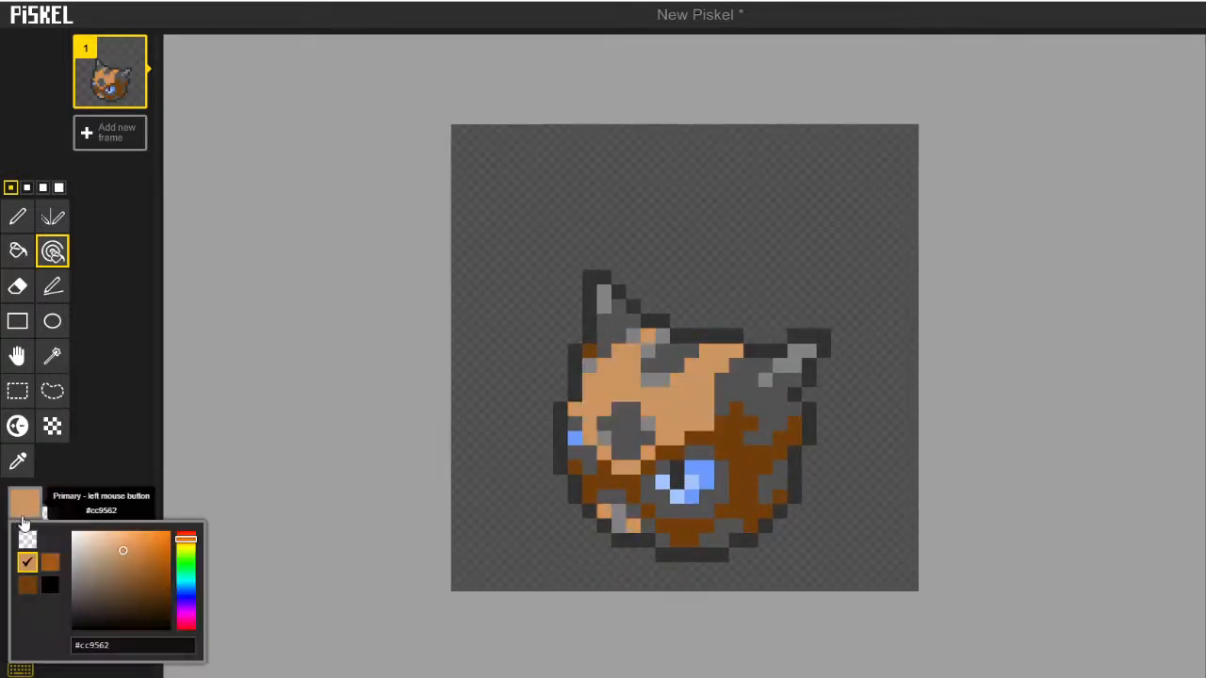
{"action": "left_click", "coordinate": [113, 569]}
{"action": "left_click_drag", "start_coordinate": [113, 568], "coordinate": [114, 591]}
{"action": "left_click", "coordinate": [676, 400]}
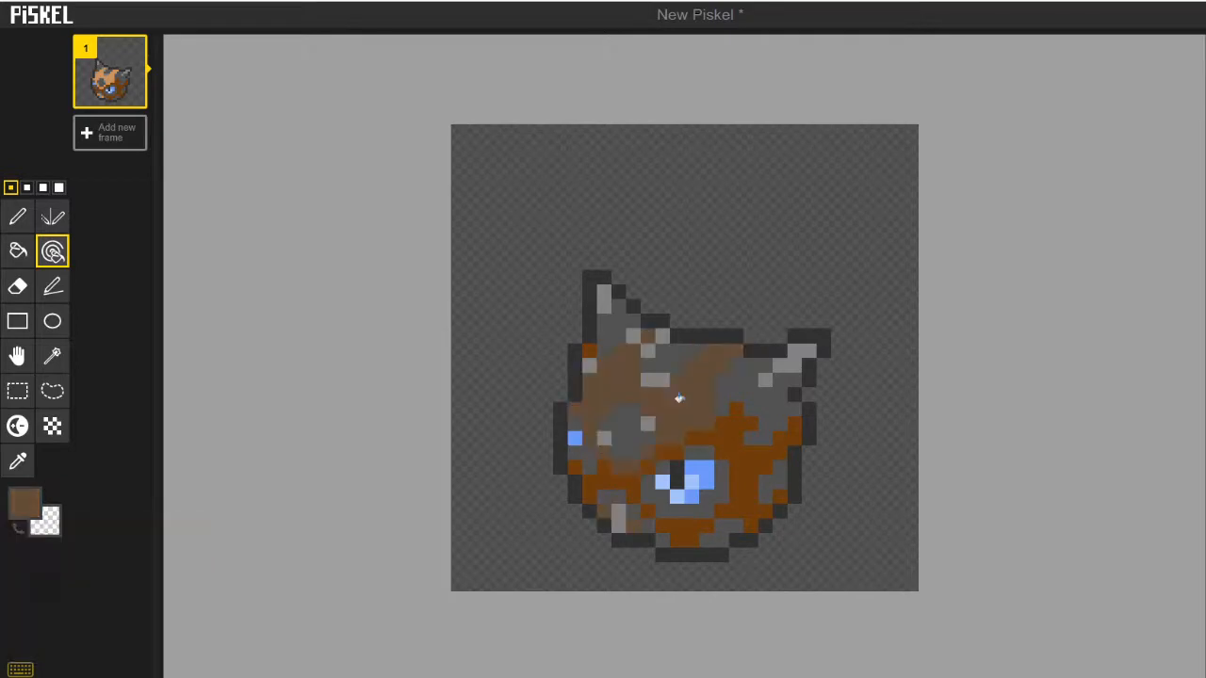
Try a bright orange on the sprite's highlight areas
{"action": "left_click", "coordinate": [13, 507]}
{"action": "left_click", "coordinate": [28, 562]}
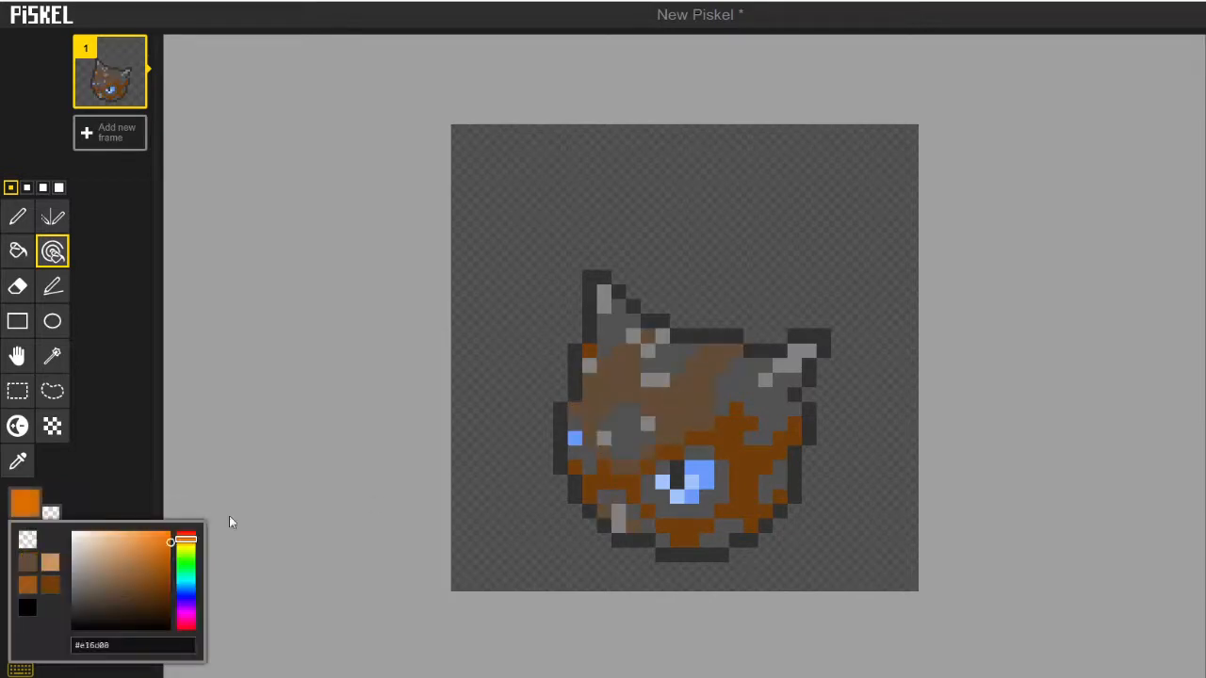
{"action": "left_click", "coordinate": [648, 408]}
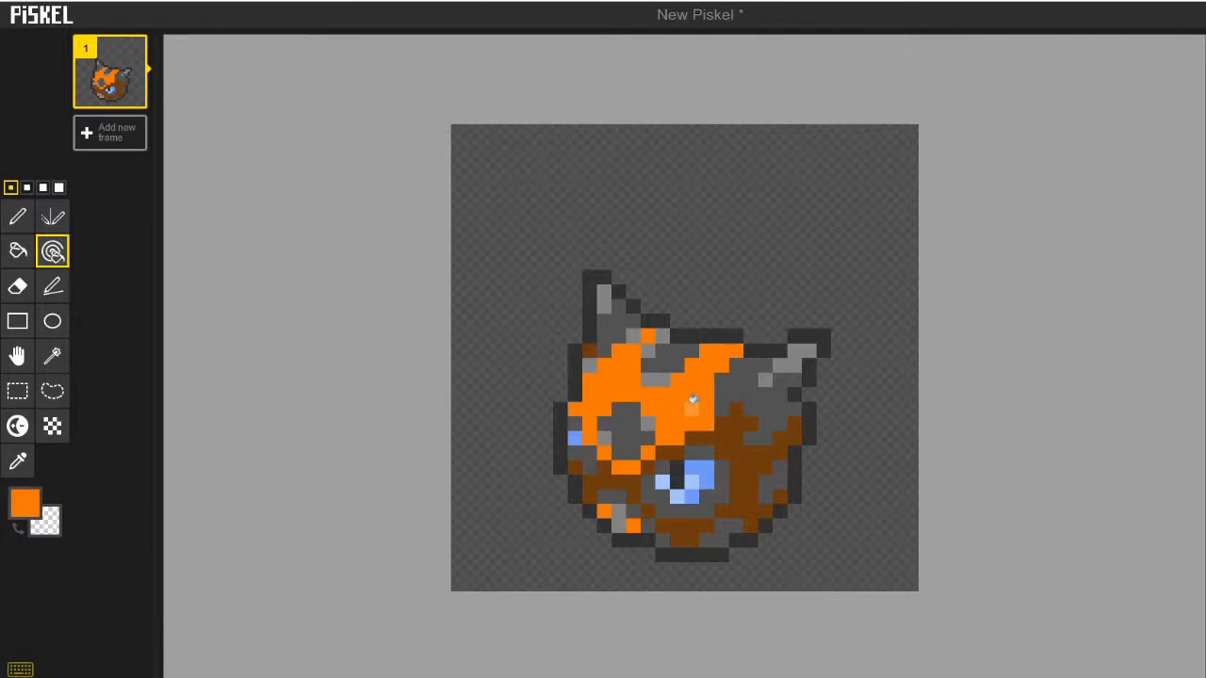
Recolour the sprite's highlight areas in a medium orange-brown, slightly lighter than the shading brown
{"action": "left_click", "coordinate": [24, 504]}
{"action": "left_click", "coordinate": [157, 559]}
{"action": "left_click_drag", "start_coordinate": [157, 558], "coordinate": [160, 561]}
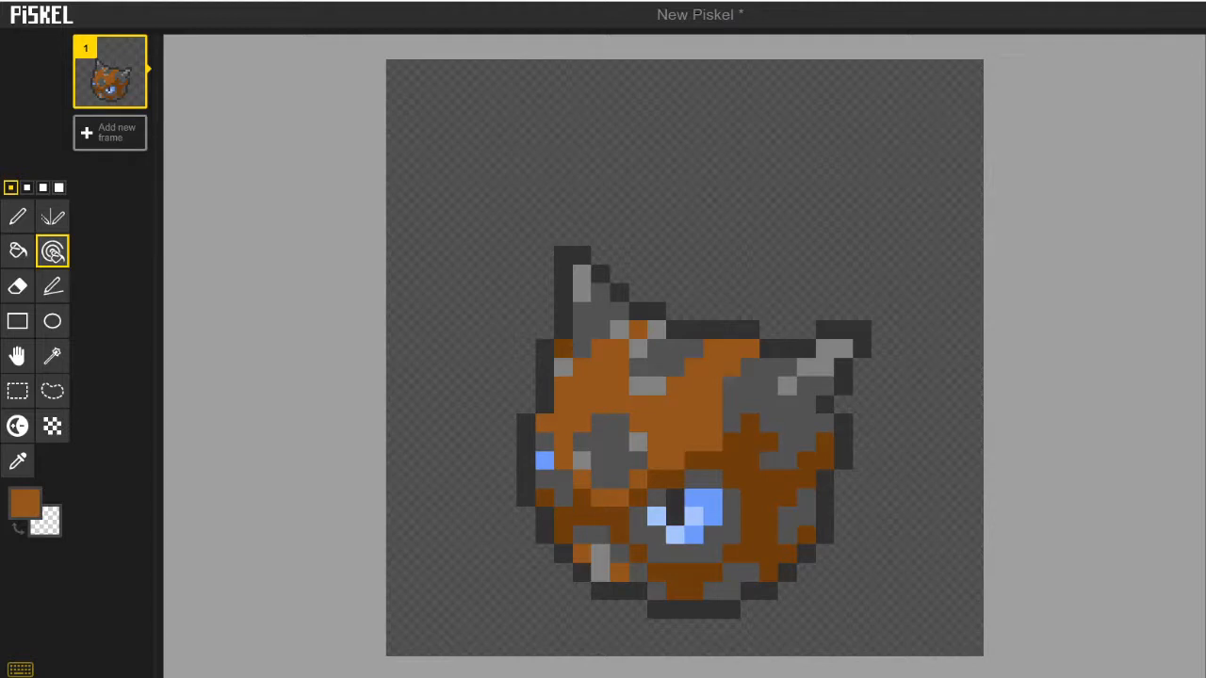
Replace all dark-grey patches of the sprite with dark green #196529
{"action": "left_click", "coordinate": [25, 502]}
{"action": "left_click", "coordinate": [151, 598]}
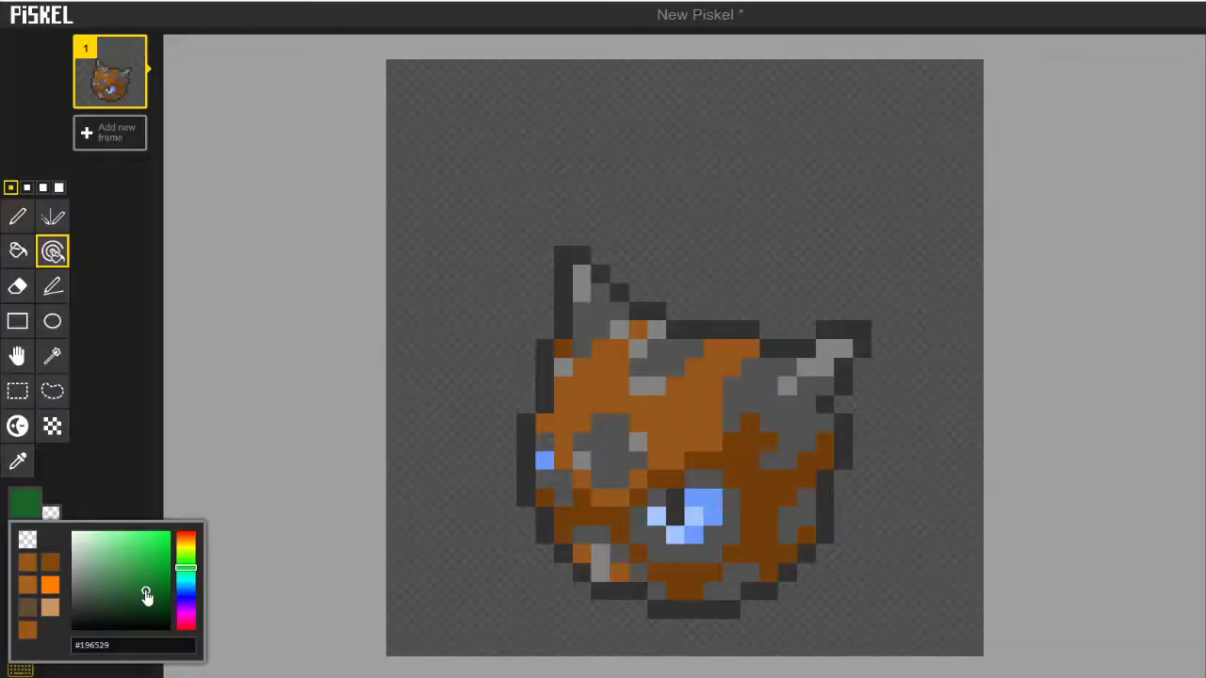
{"action": "left_click", "coordinate": [725, 494]}
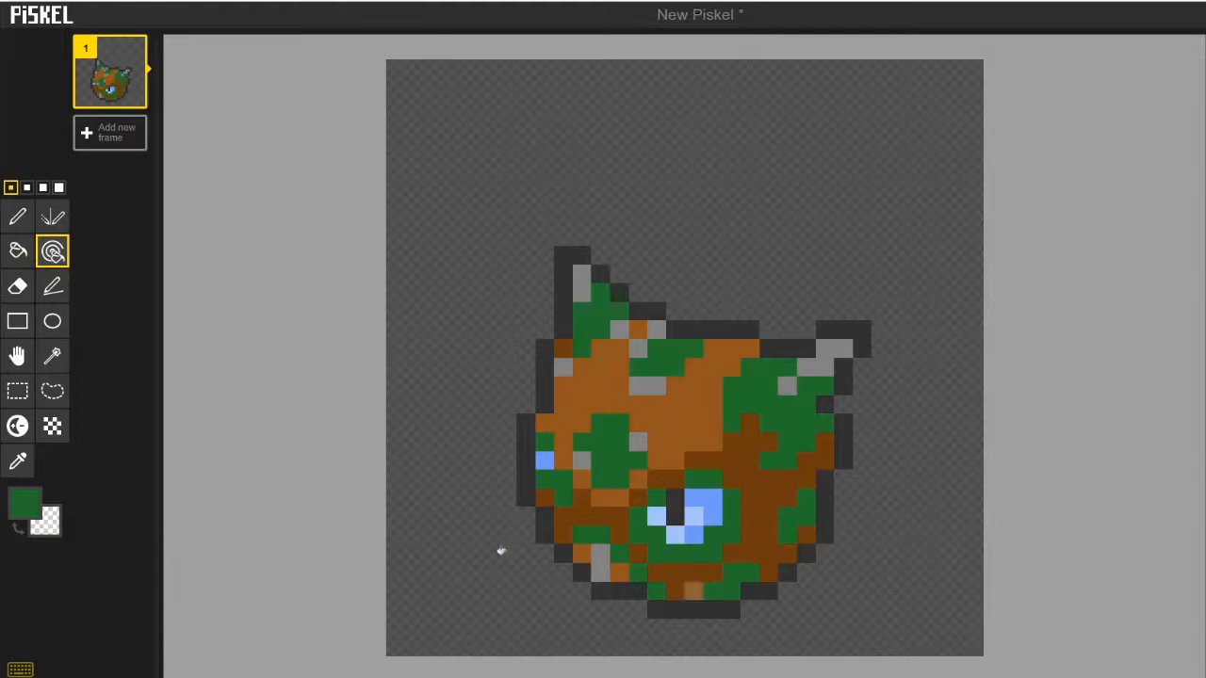
Fill the dark-green area of the sprite's left ear with lime green #9fdf31 and switch to the Pen tool
{"action": "left_click", "coordinate": [25, 504]}
{"action": "left_click_drag", "start_coordinate": [186, 565], "coordinate": [148, 549]}
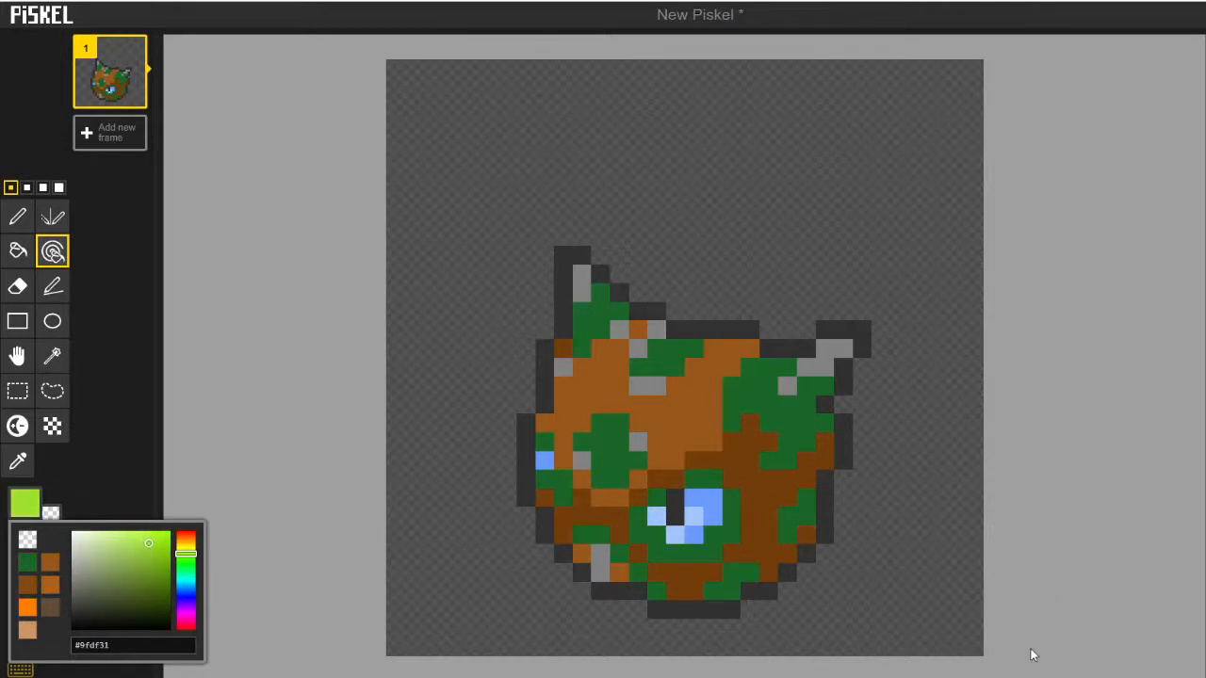
{"action": "left_click", "coordinate": [18, 251]}
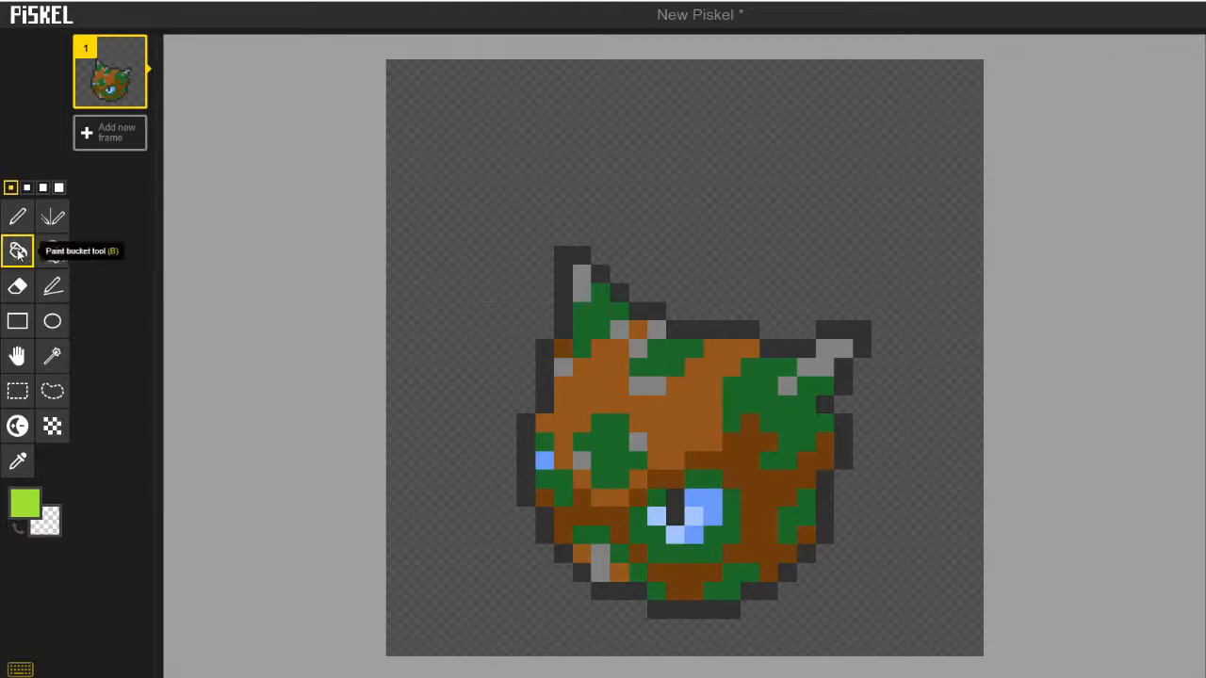
{"action": "left_click", "coordinate": [584, 295]}
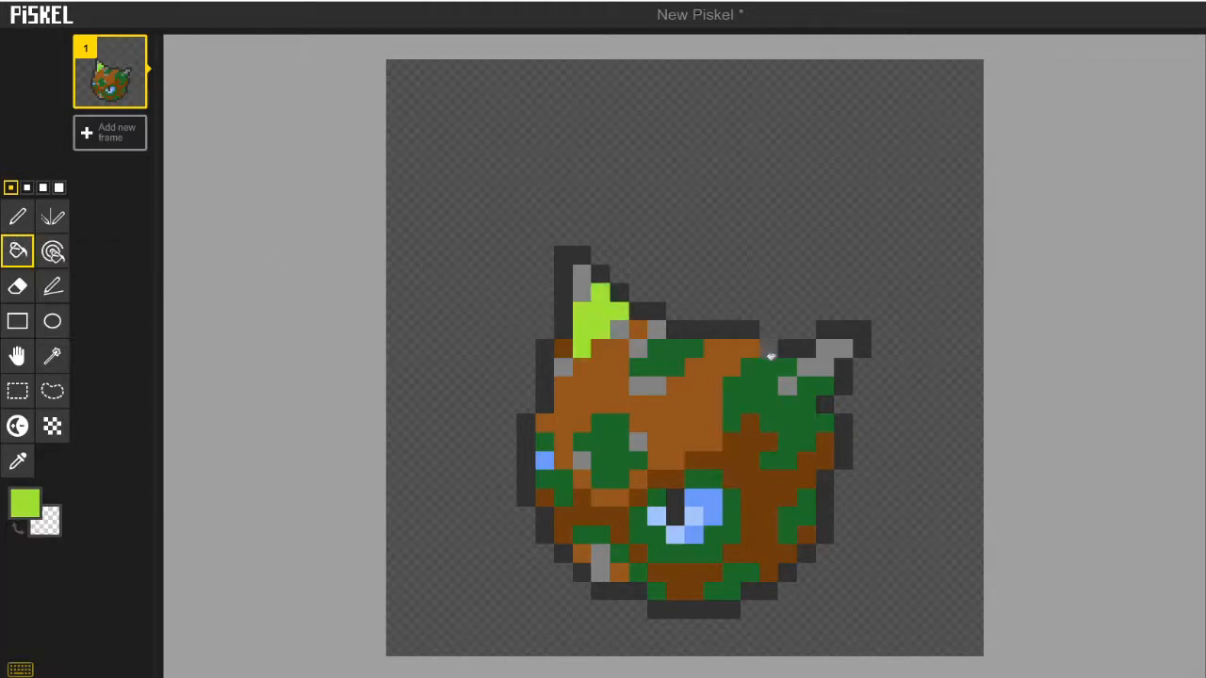
{"action": "left_click", "coordinate": [17, 217]}
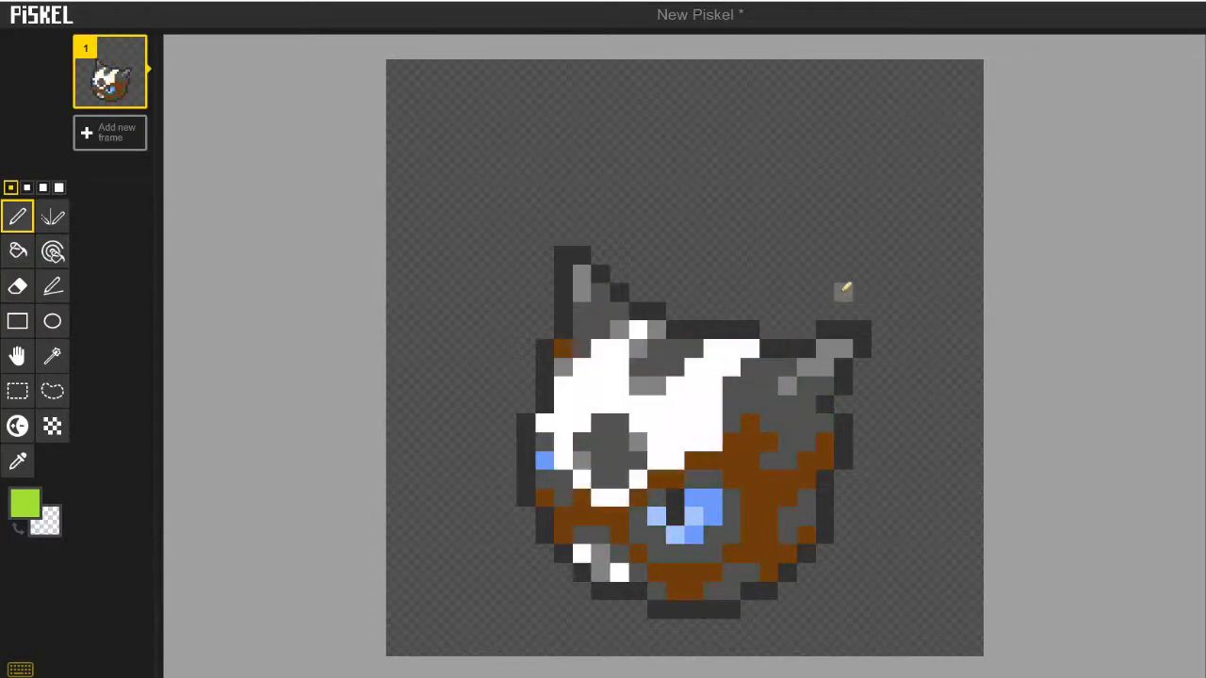
Undo the edits back to the blank canvas and redo them up to the lime fill of the left ear
{"action": "key", "text": "ctrl+z"}
{"action": "key", "text": "ctrl+z"}
{"action": "key", "text": "ctrl+z"}
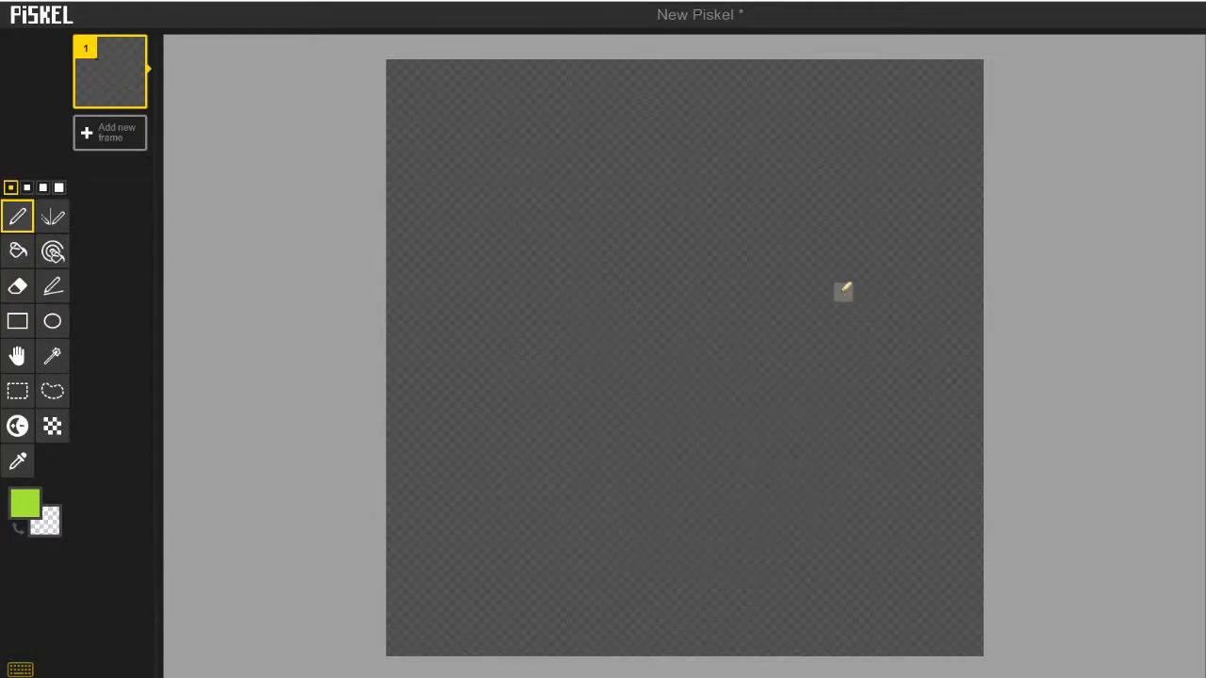
{"action": "key", "text": "ctrl+y"}
{"action": "key", "text": "ctrl+y"}
{"action": "key", "text": "ctrl+y"}
{"action": "key", "text": "ctrl+y"}
{"action": "key", "text": "ctrl+y"}
{"action": "key", "text": "ctrl+y"}
{"action": "key", "text": "ctrl+y"}
{"action": "key", "text": "ctrl+y"}
{"action": "key", "text": "ctrl+y"}
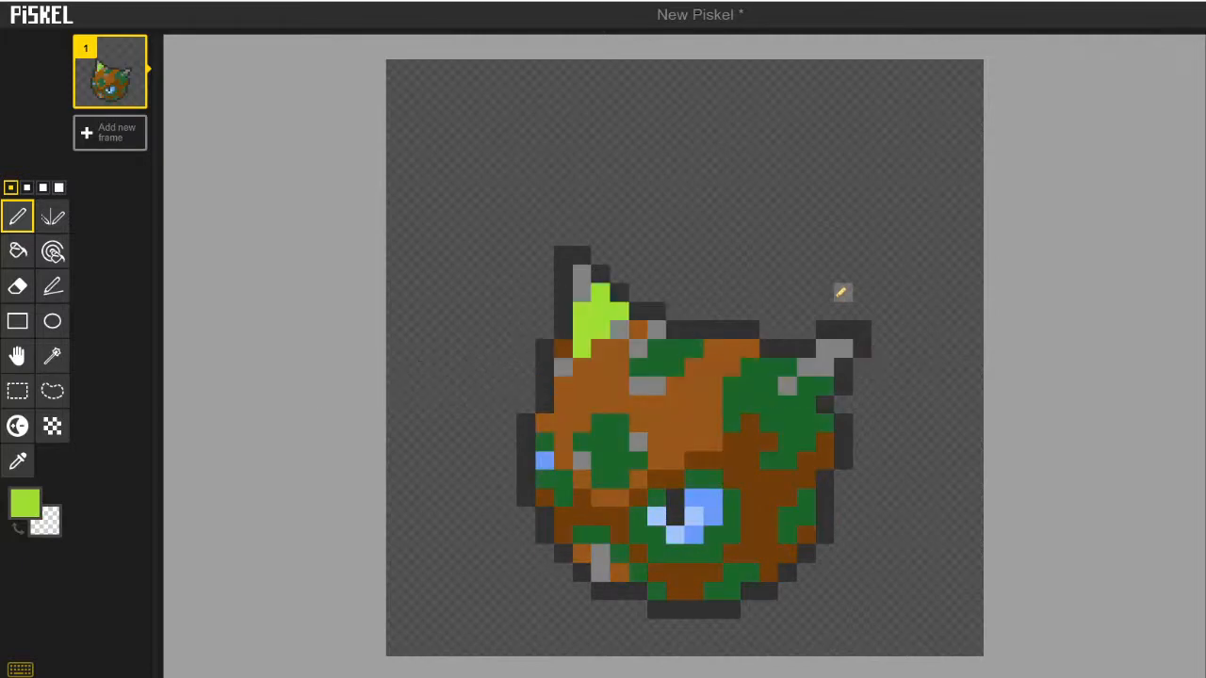
Paint the inside of the sprite's right ear pixel by pixel in the same lime green
{"action": "left_click", "coordinate": [824, 385]}
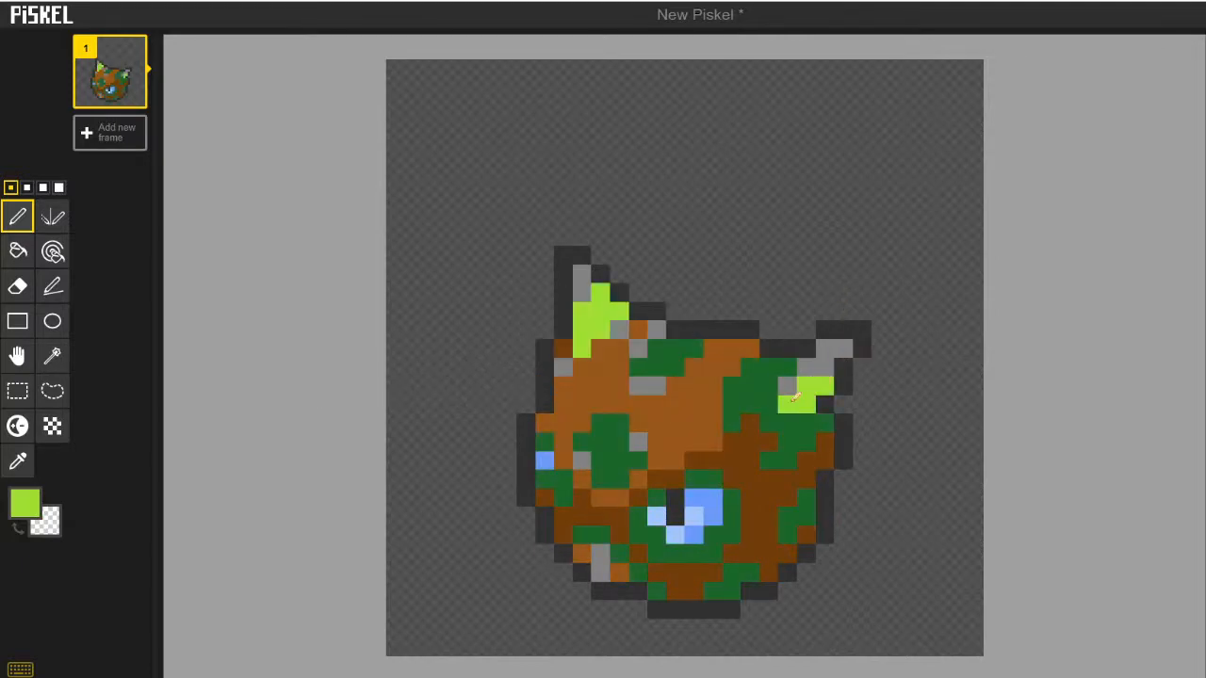
{"action": "left_click", "coordinate": [768, 368]}
{"action": "left_click_drag", "start_coordinate": [776, 370], "coordinate": [775, 378]}
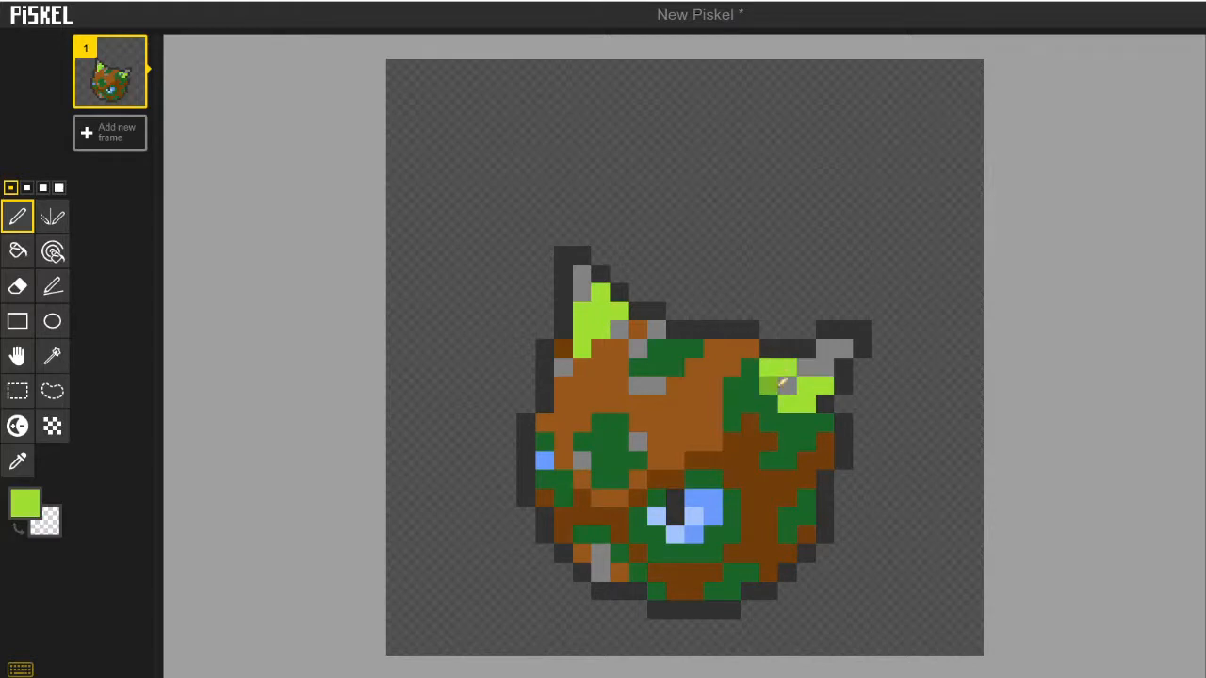
{"action": "scroll", "coordinate": [951, 500], "scroll_direction": "down", "scroll_amount": 3}
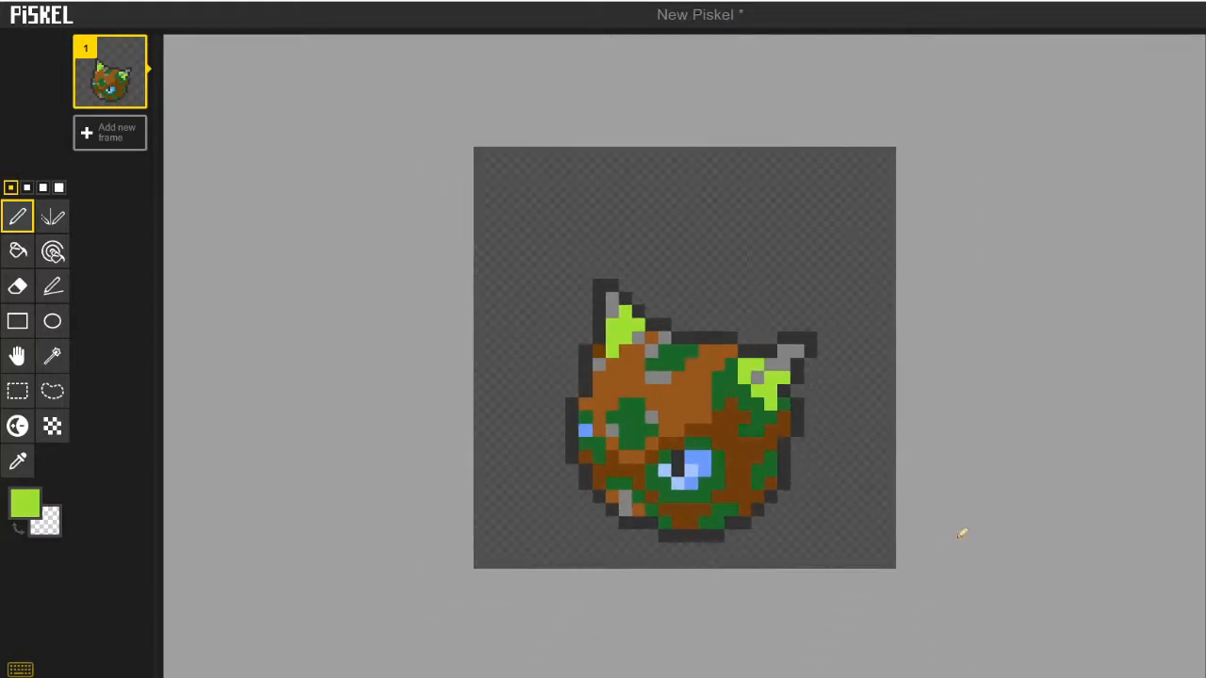
Paint the grey highlight pixels in both ears with bright lime #a1ff00
{"action": "scroll", "coordinate": [961, 530], "scroll_direction": "up", "scroll_amount": 3}
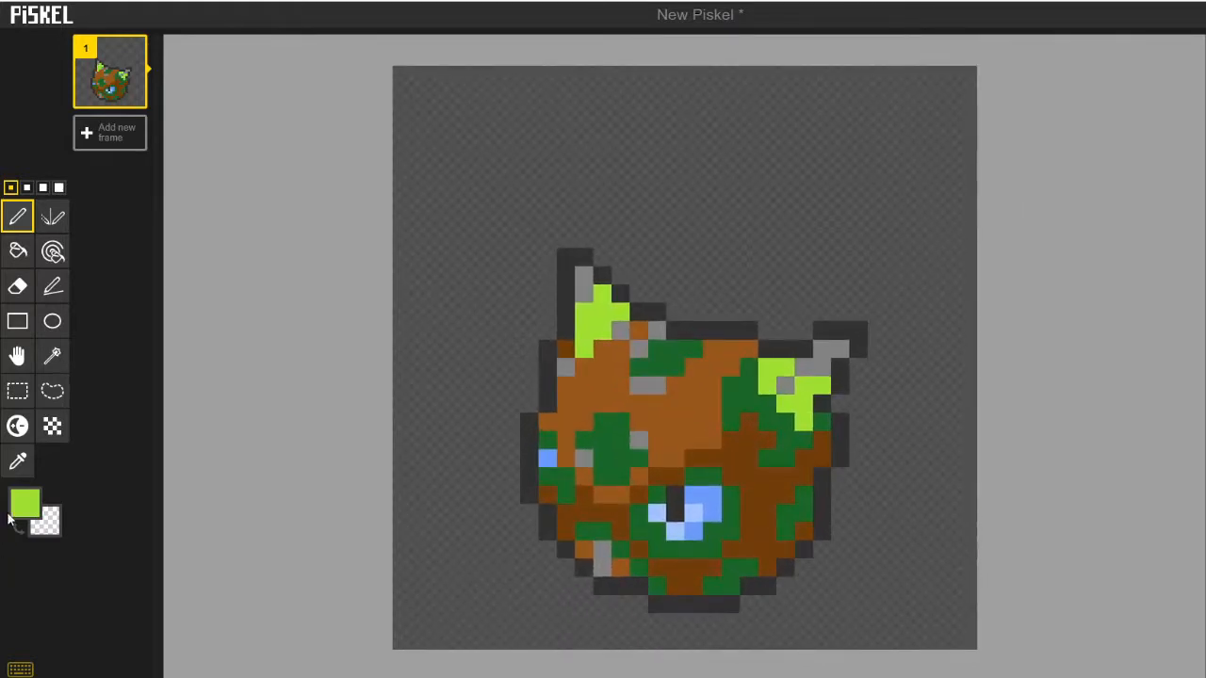
{"action": "left_click", "coordinate": [13, 513]}
{"action": "left_click_drag", "start_coordinate": [151, 554], "coordinate": [187, 468]}
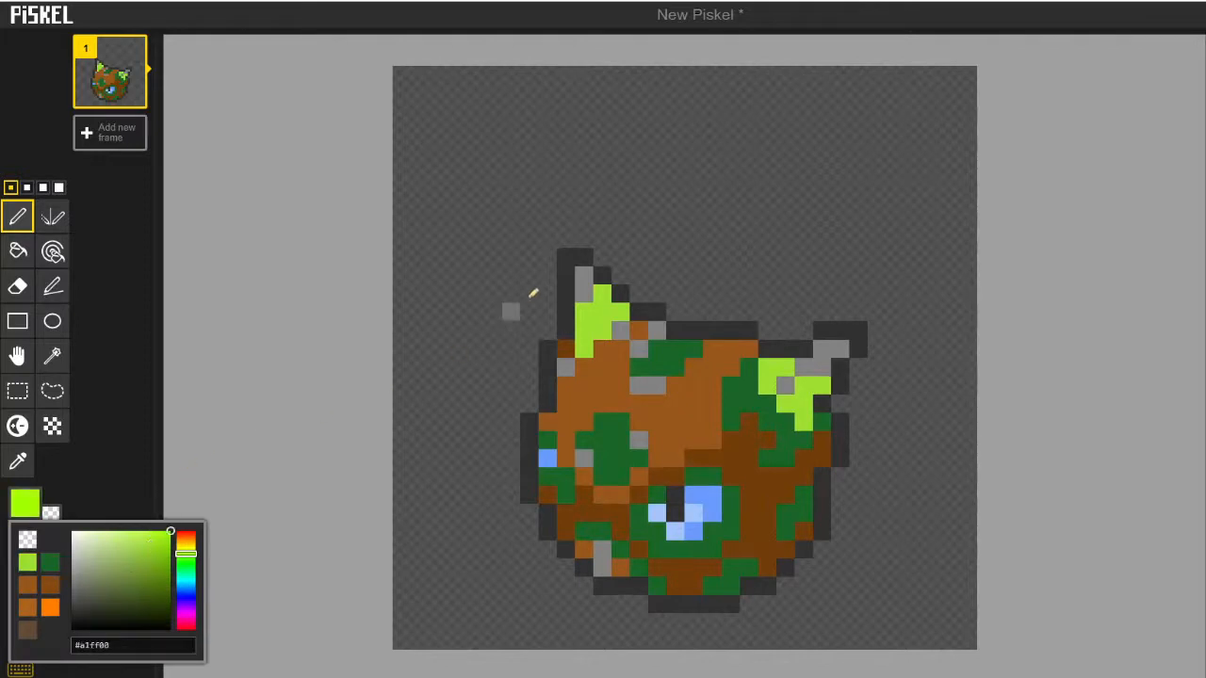
{"action": "left_click", "coordinate": [584, 275]}
{"action": "left_click", "coordinate": [785, 385]}
{"action": "left_click_drag", "start_coordinate": [807, 365], "coordinate": [820, 353]}
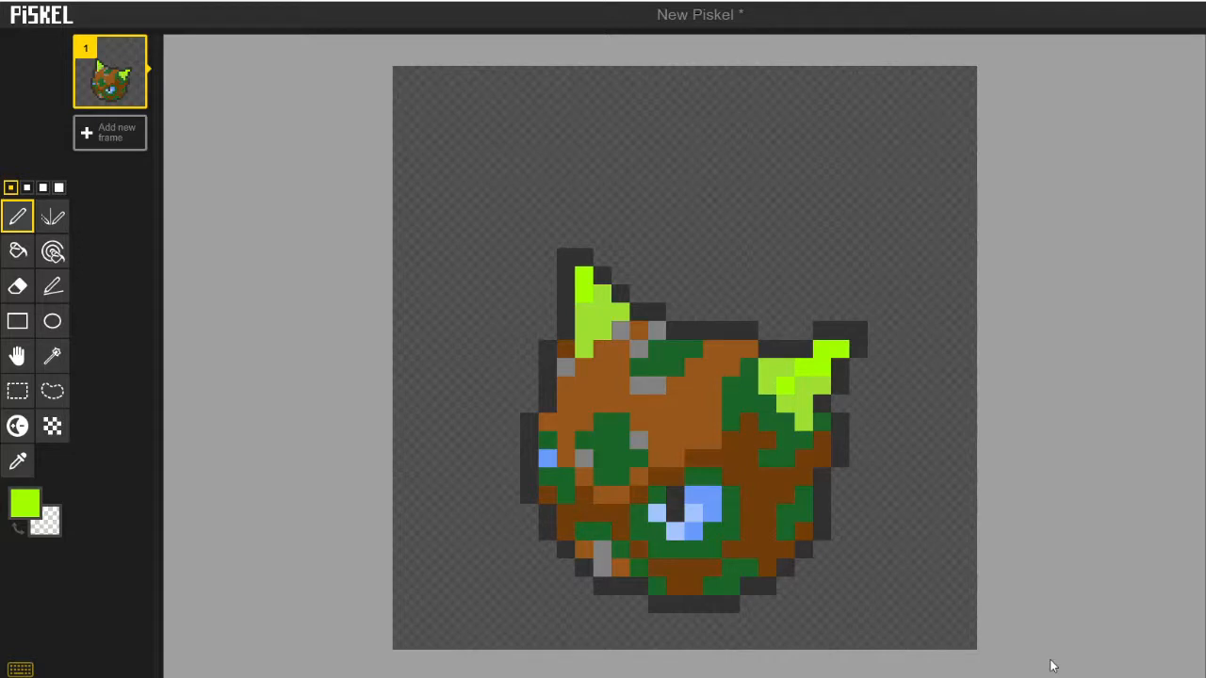
Mix a darker, muted lime green and repaint the bright lime shading pixels in both ears with it
{"action": "left_click", "coordinate": [39, 523]}
{"action": "left_click", "coordinate": [25, 504]}
{"action": "left_click", "coordinate": [148, 566]}
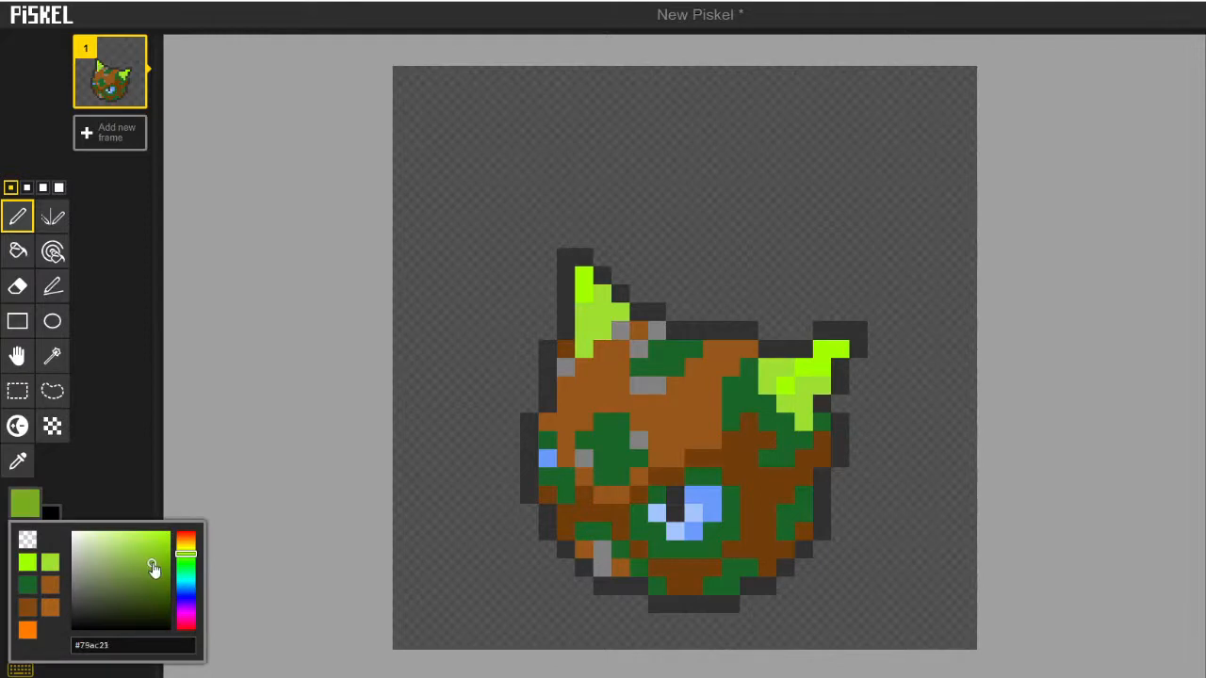
{"action": "left_click_drag", "start_coordinate": [583, 279], "coordinate": [585, 290]}
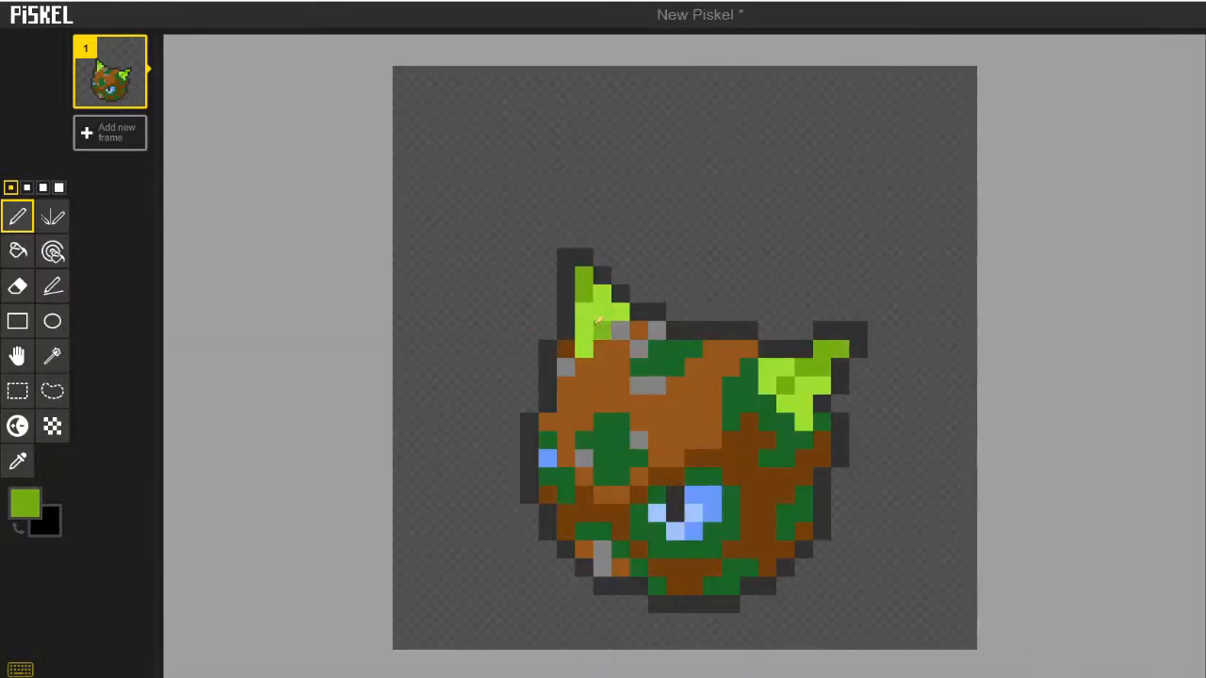
{"action": "left_click", "coordinate": [584, 311]}
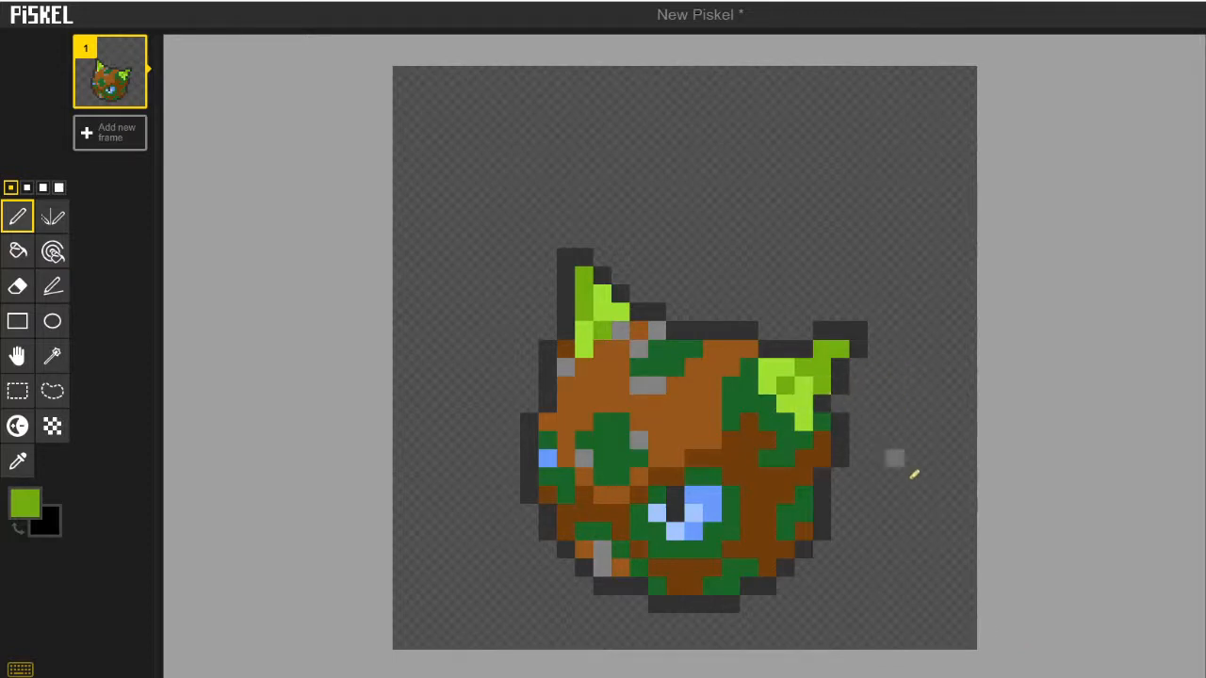
Sample the dark brown #723d0a, make it less saturated, and replace all grey midtone pixels of the sprite with it
{"action": "scroll", "coordinate": [931, 440], "scroll_direction": "down", "scroll_amount": 2}
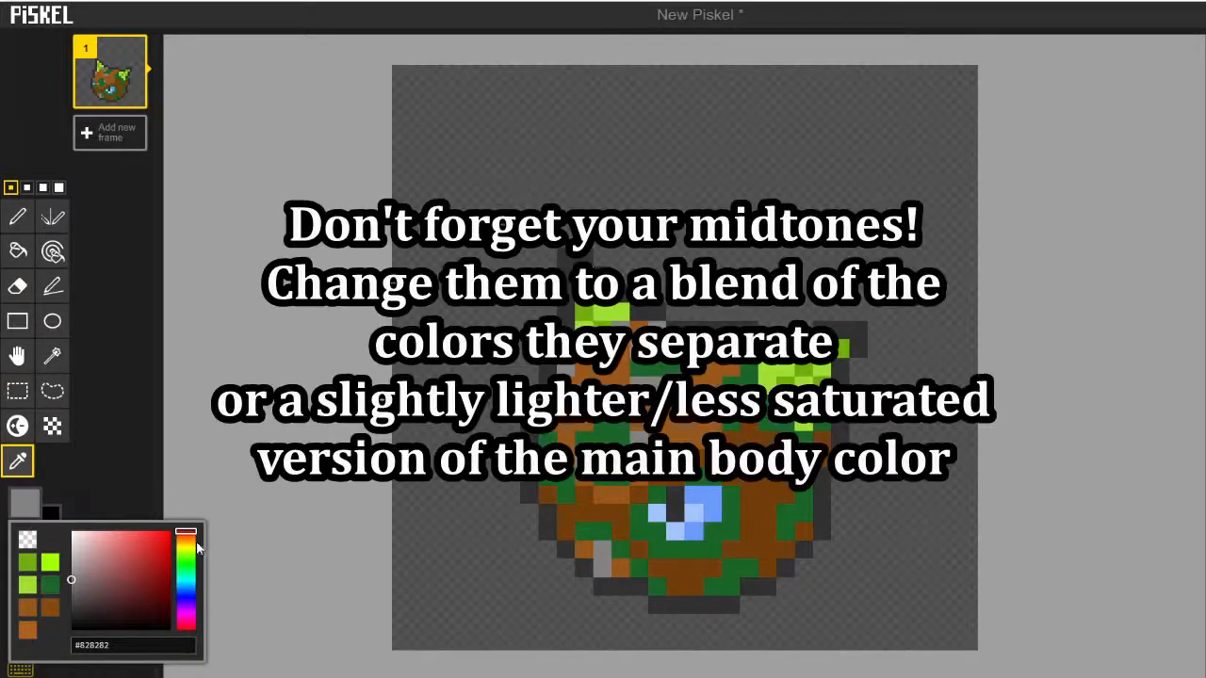
{"action": "left_click", "coordinate": [189, 534]}
{"action": "left_click_drag", "start_coordinate": [189, 535], "coordinate": [189, 539]}
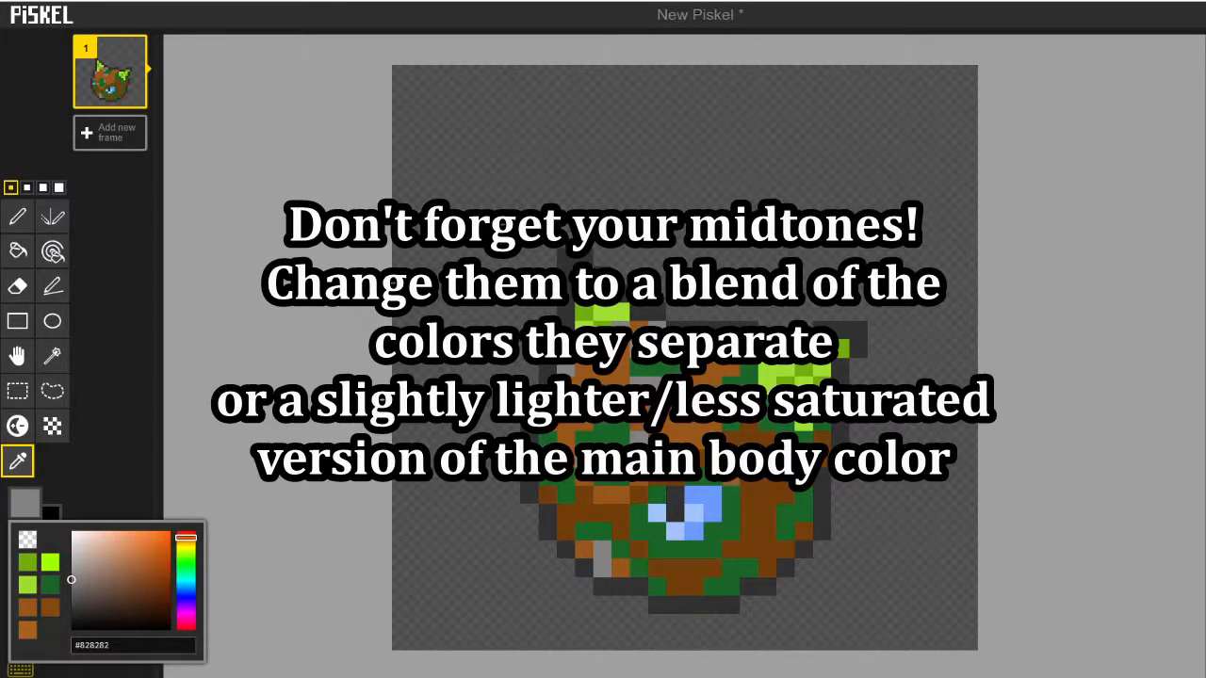
{"action": "left_click", "coordinate": [733, 440]}
{"action": "left_click", "coordinate": [25, 514]}
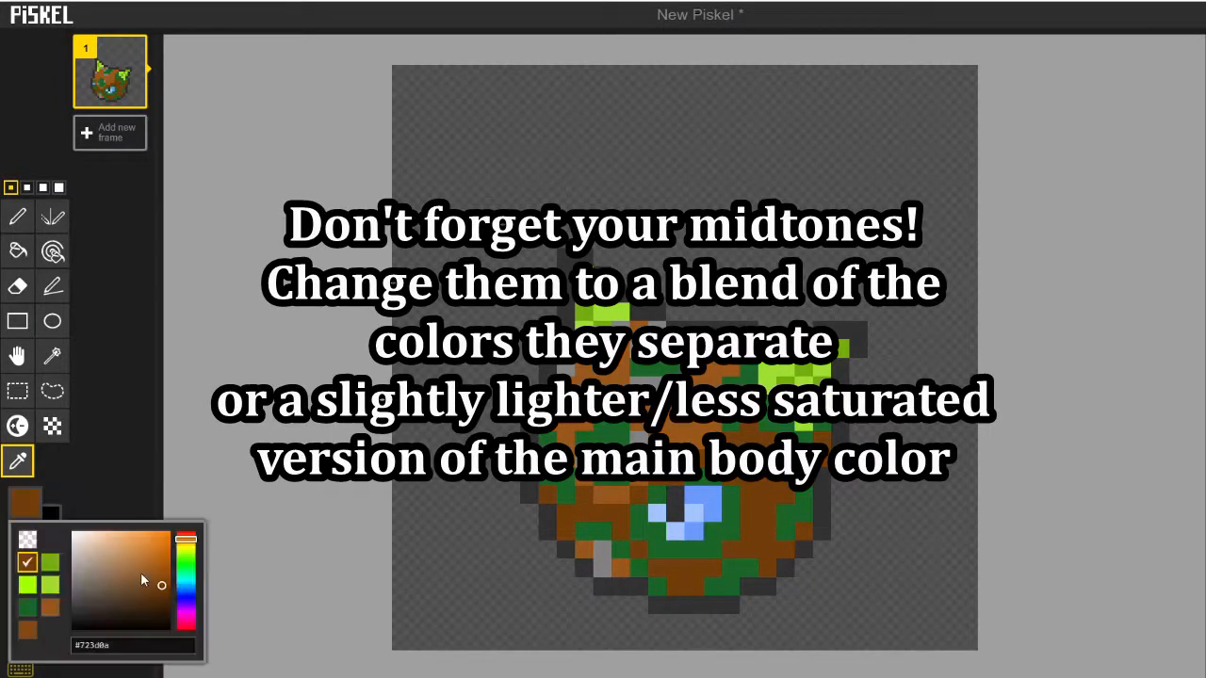
{"action": "left_click", "coordinate": [139, 588]}
{"action": "left_click", "coordinate": [53, 249]}
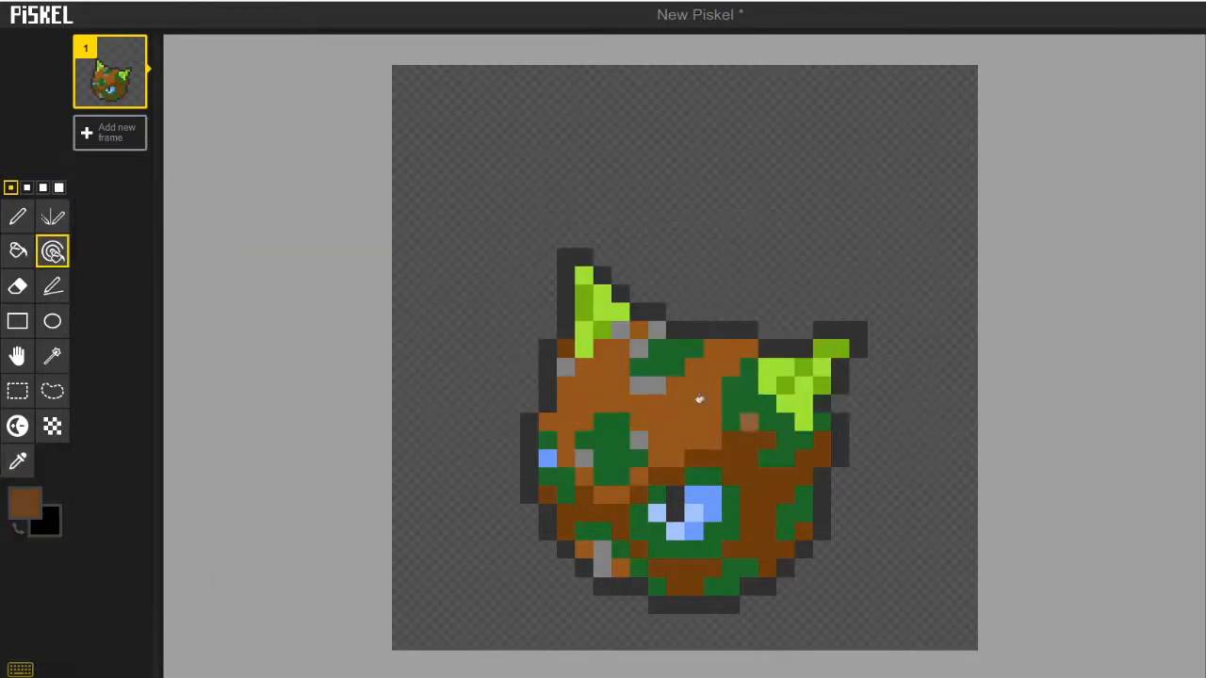
{"action": "scroll", "coordinate": [847, 381], "scroll_direction": "down", "scroll_amount": 2}
{"action": "scroll", "coordinate": [740, 629], "scroll_direction": "up", "scroll_amount": 2}
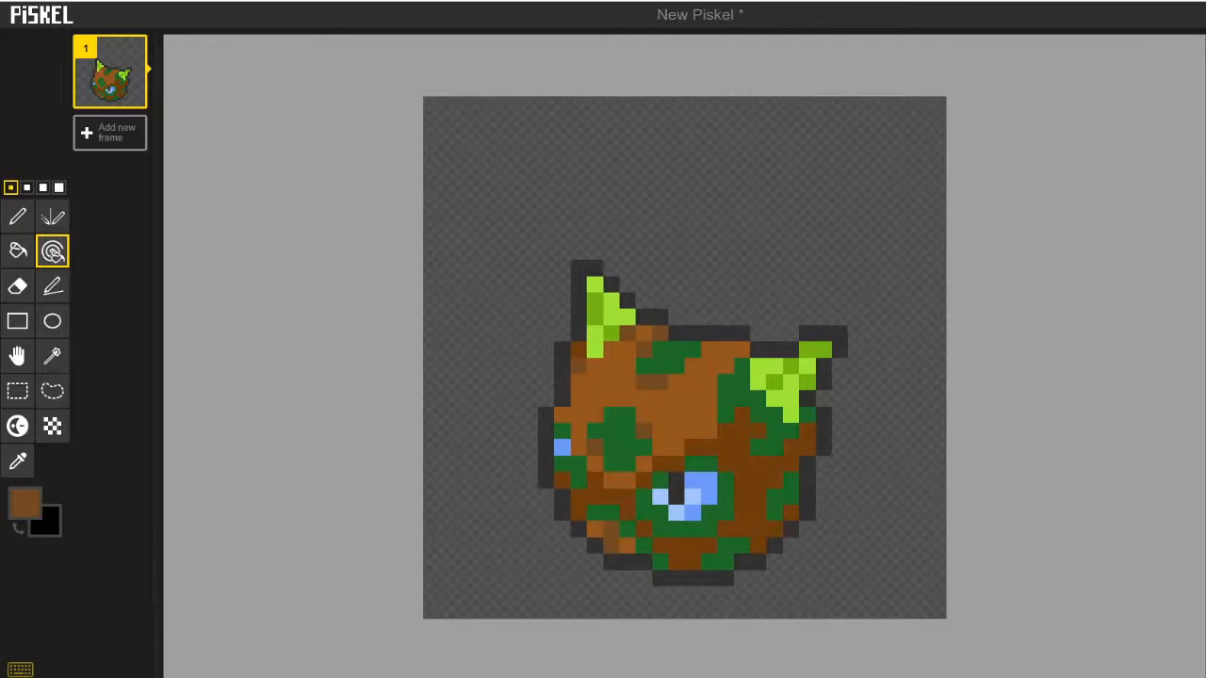
Recolour the eyes with shades sampled from the right ear: darker green for the blue, bright lime for the pale blue
{"action": "left_click", "coordinate": [17, 461]}
{"action": "left_click", "coordinate": [807, 380]}
{"action": "left_click", "coordinate": [52, 250]}
{"action": "left_click", "coordinate": [692, 480]}
{"action": "left_click", "coordinate": [17, 461]}
{"action": "left_click", "coordinate": [791, 400]}
{"action": "left_click", "coordinate": [53, 251]}
{"action": "left_click", "coordinate": [692, 496]}
{"action": "scroll", "coordinate": [871, 381], "scroll_direction": "down", "scroll_amount": 2}
{"action": "scroll", "coordinate": [876, 369], "scroll_direction": "down", "scroll_amount": 1}
{"action": "scroll", "coordinate": [867, 358], "scroll_direction": "up", "scroll_amount": 2}
{"action": "scroll", "coordinate": [852, 364], "scroll_direction": "down", "scroll_amount": 2}
{"action": "scroll", "coordinate": [840, 377], "scroll_direction": "up", "scroll_amount": 2}
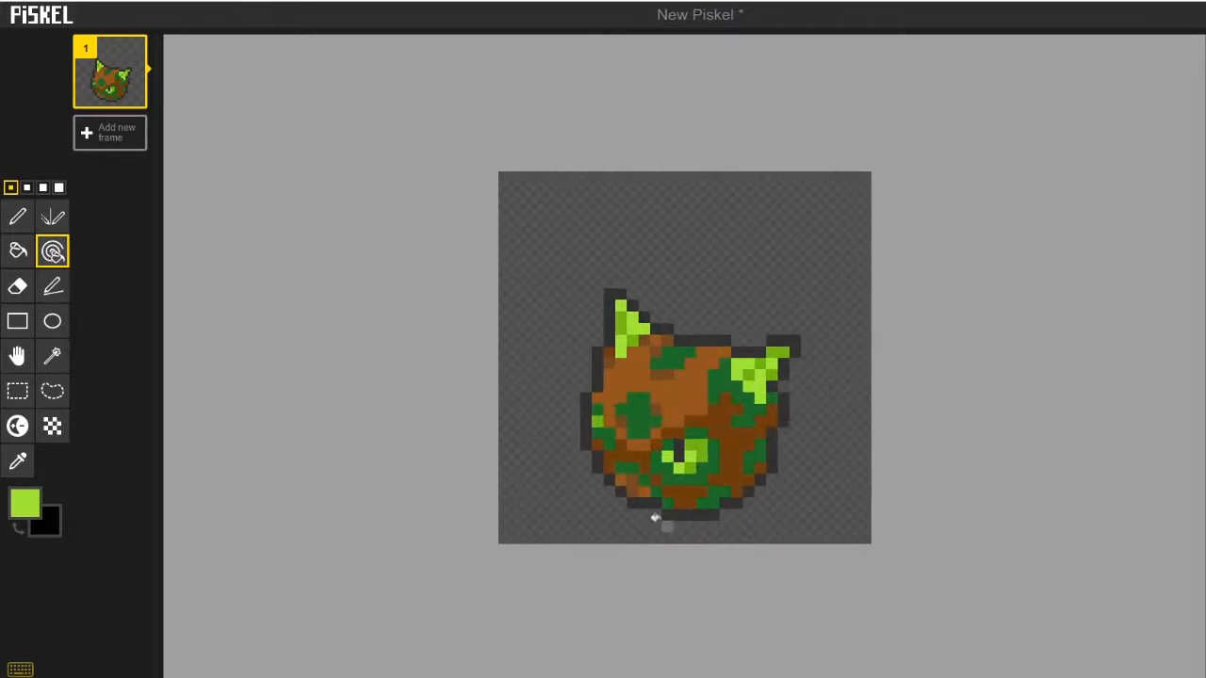
Sample the forest green of the face patches and darken it to #0a4b18
{"action": "scroll", "coordinate": [726, 480], "scroll_direction": "up", "scroll_amount": 2}
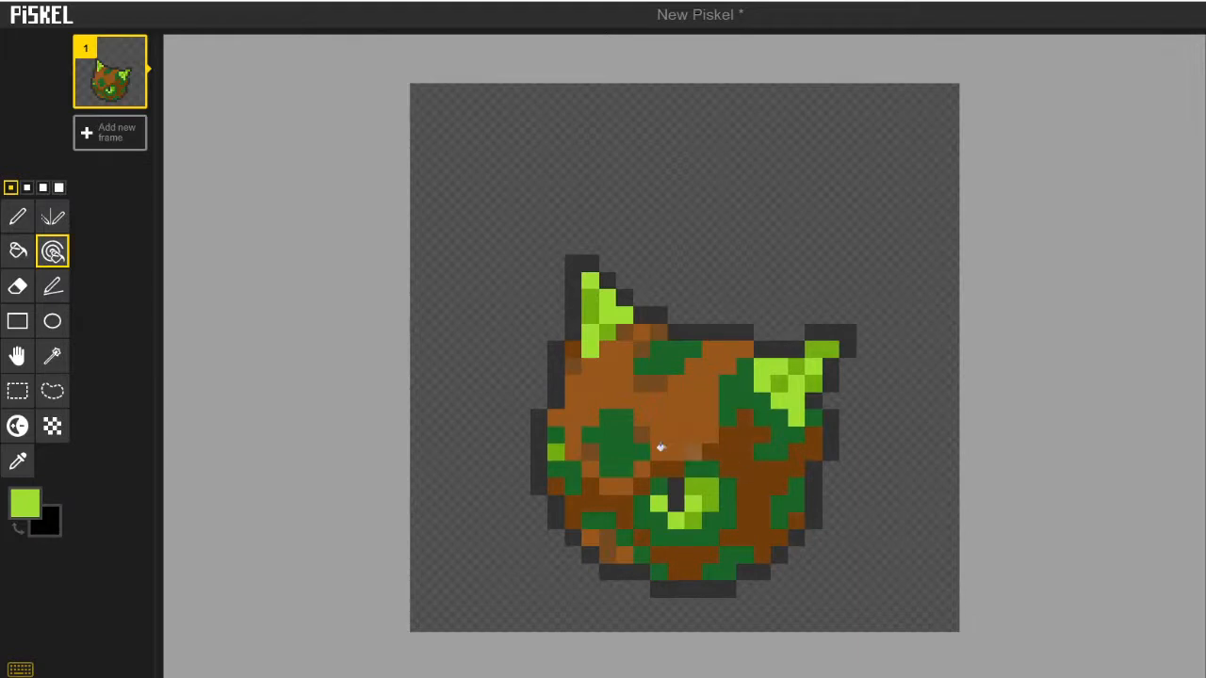
{"action": "scroll", "coordinate": [659, 446], "scroll_direction": "up", "scroll_amount": 1}
{"action": "scroll", "coordinate": [649, 458], "scroll_direction": "up", "scroll_amount": 1}
{"action": "left_click", "coordinate": [18, 460]}
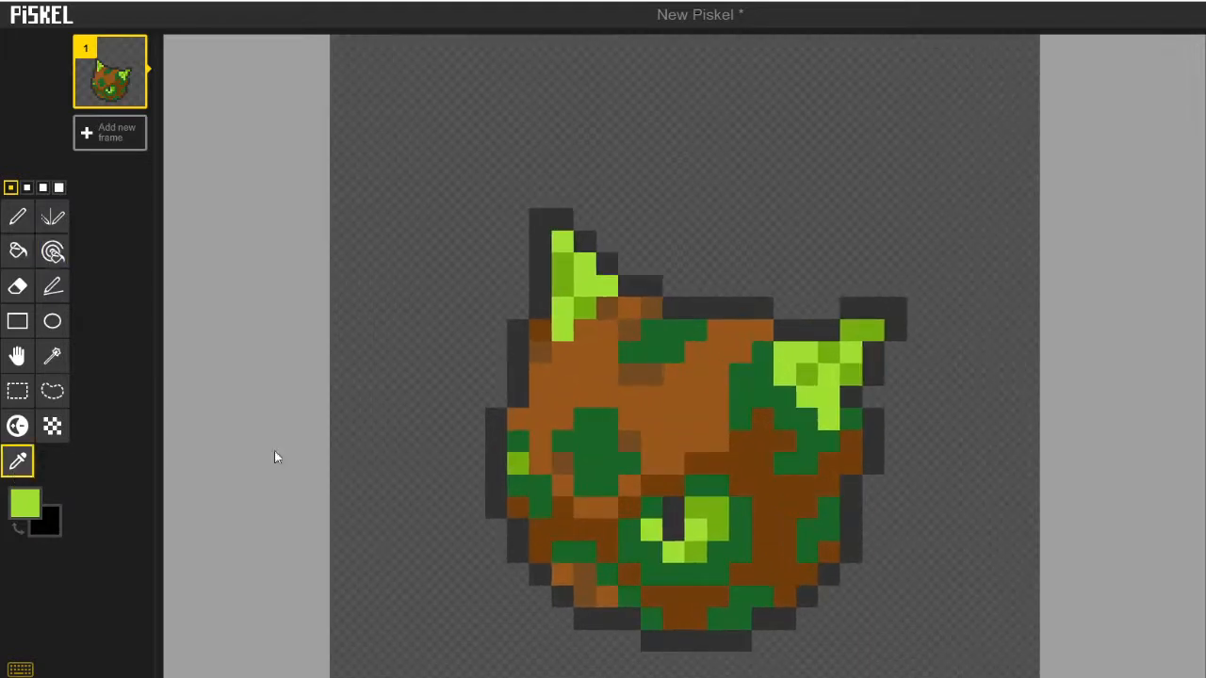
{"action": "left_click", "coordinate": [585, 464]}
{"action": "left_click", "coordinate": [11, 506]}
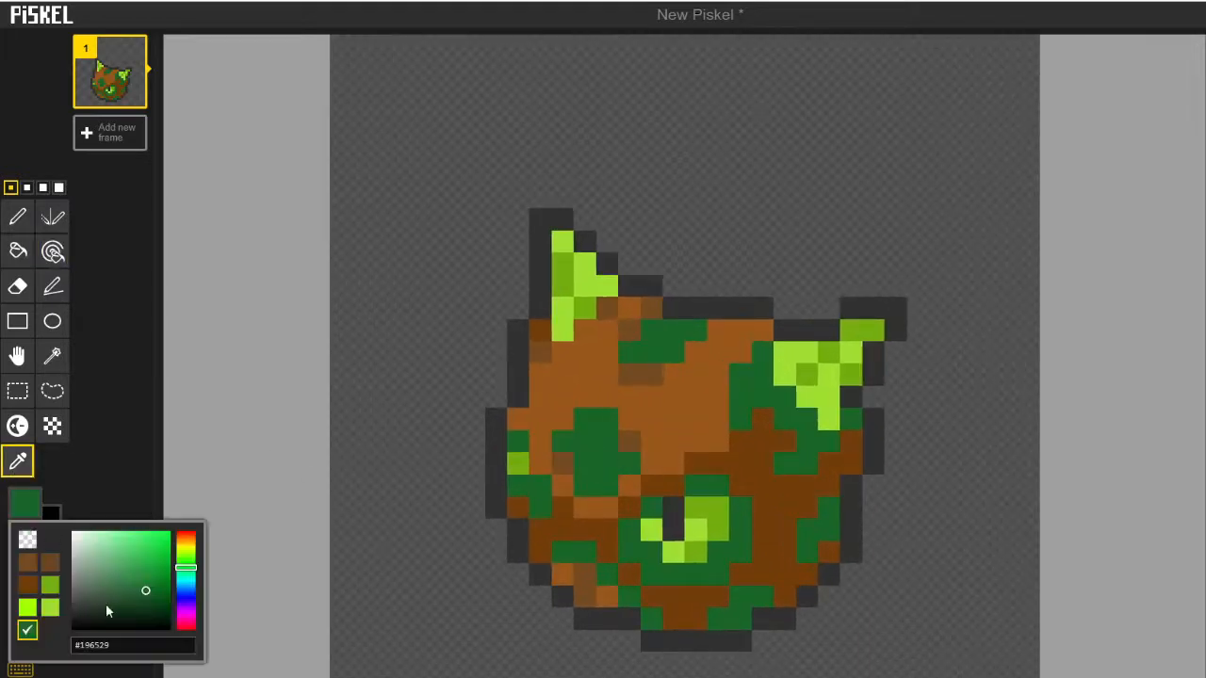
{"action": "left_click_drag", "start_coordinate": [159, 597], "coordinate": [158, 604]}
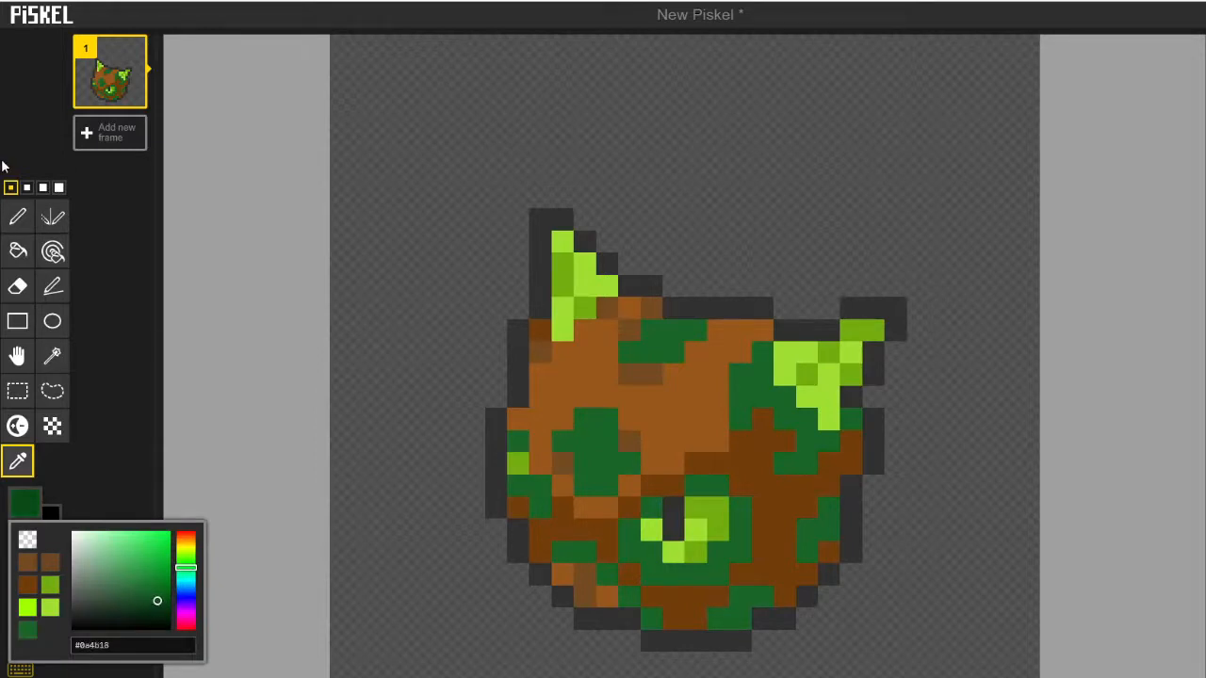
Dither the large green patch on the left side of the face with alternating dark green pixels
{"action": "left_click", "coordinate": [18, 216]}
{"action": "left_click", "coordinate": [585, 484]}
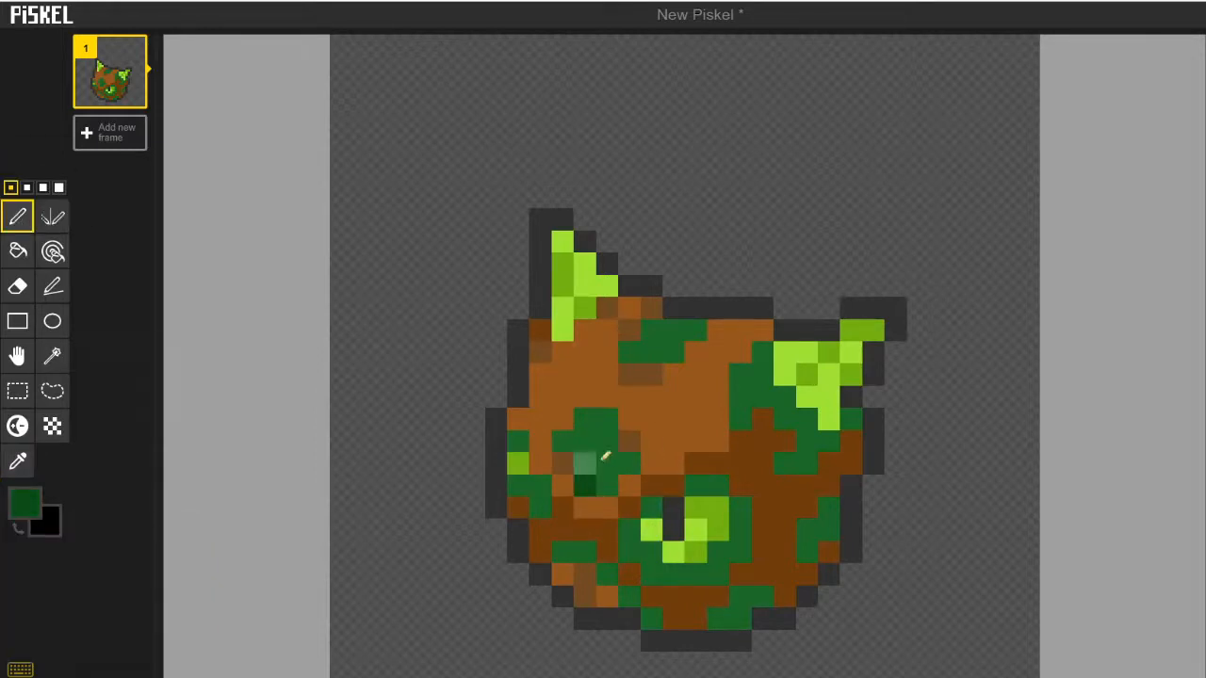
{"action": "left_click", "coordinate": [606, 461]}
{"action": "left_click", "coordinate": [584, 440]}
{"action": "left_click", "coordinate": [606, 420]}
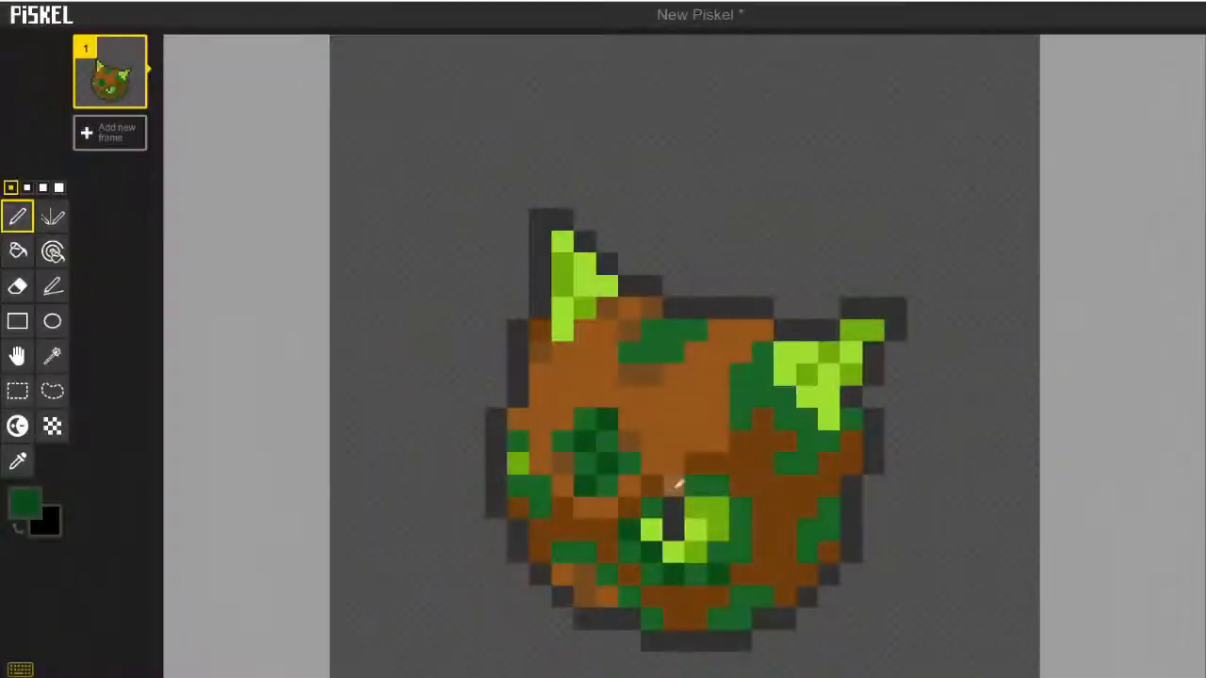
Add alternating dark green pixels to the upper and right parts of the green ring around the large eye
{"action": "left_click", "coordinate": [718, 486]}
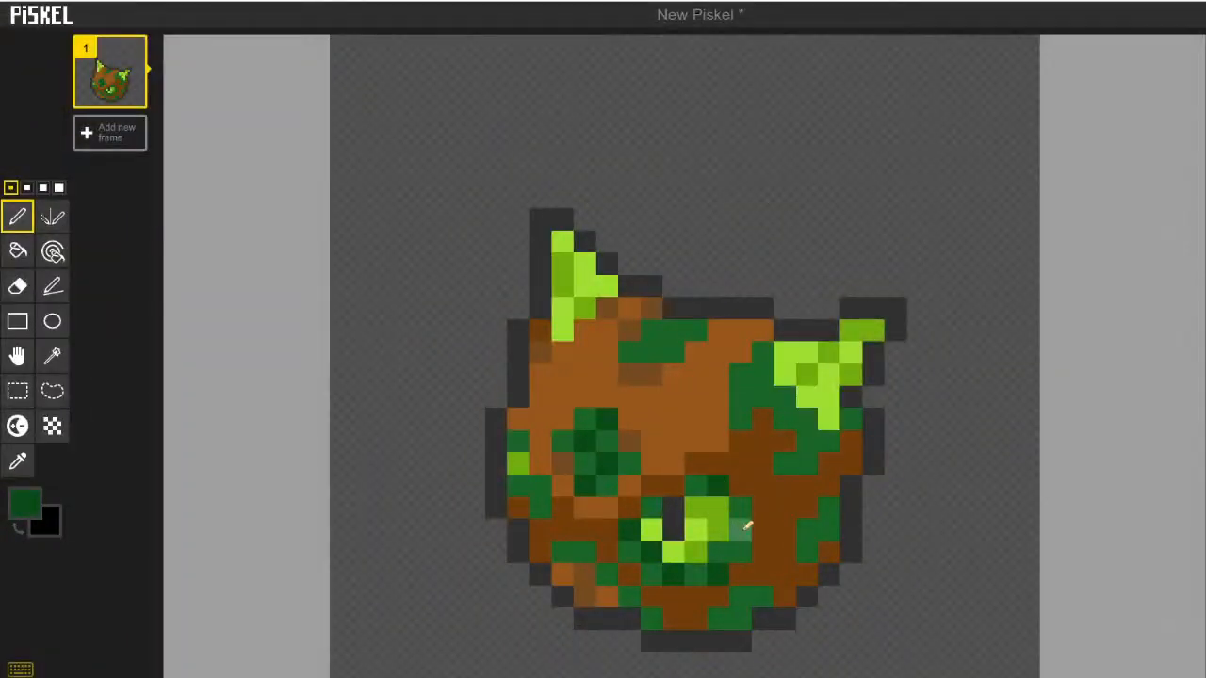
{"action": "left_click", "coordinate": [741, 514]}
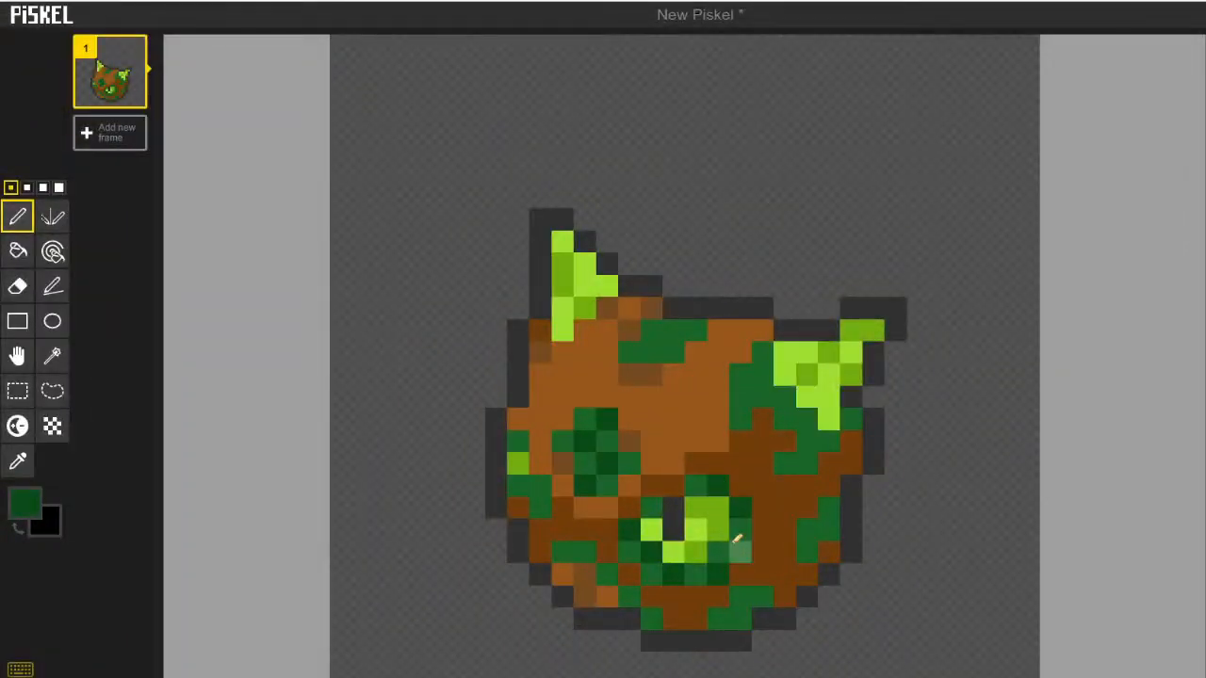
{"action": "left_click", "coordinate": [741, 551]}
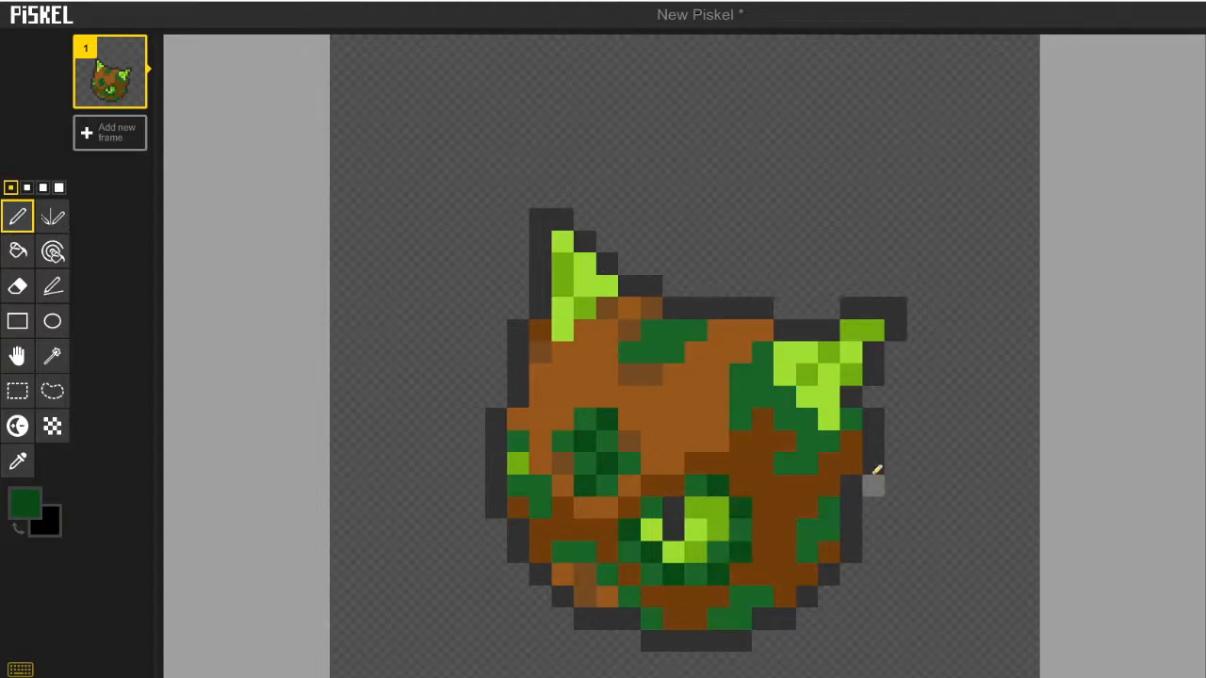
Dither the small green patches along the lower left of the face with dark green pixels
{"action": "scroll", "coordinate": [886, 474], "scroll_direction": "down", "scroll_amount": 1}
{"action": "scroll", "coordinate": [761, 439], "scroll_direction": "up", "scroll_amount": 2}
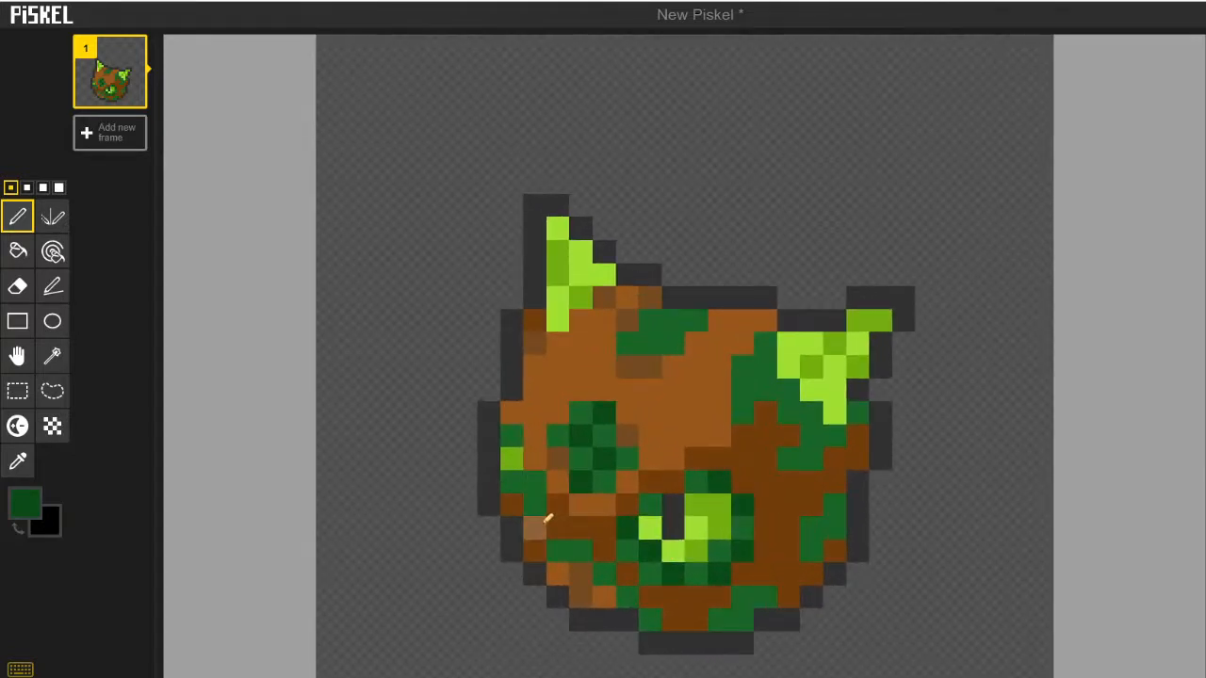
{"action": "scroll", "coordinate": [684, 587], "scroll_direction": "up", "scroll_amount": 1}
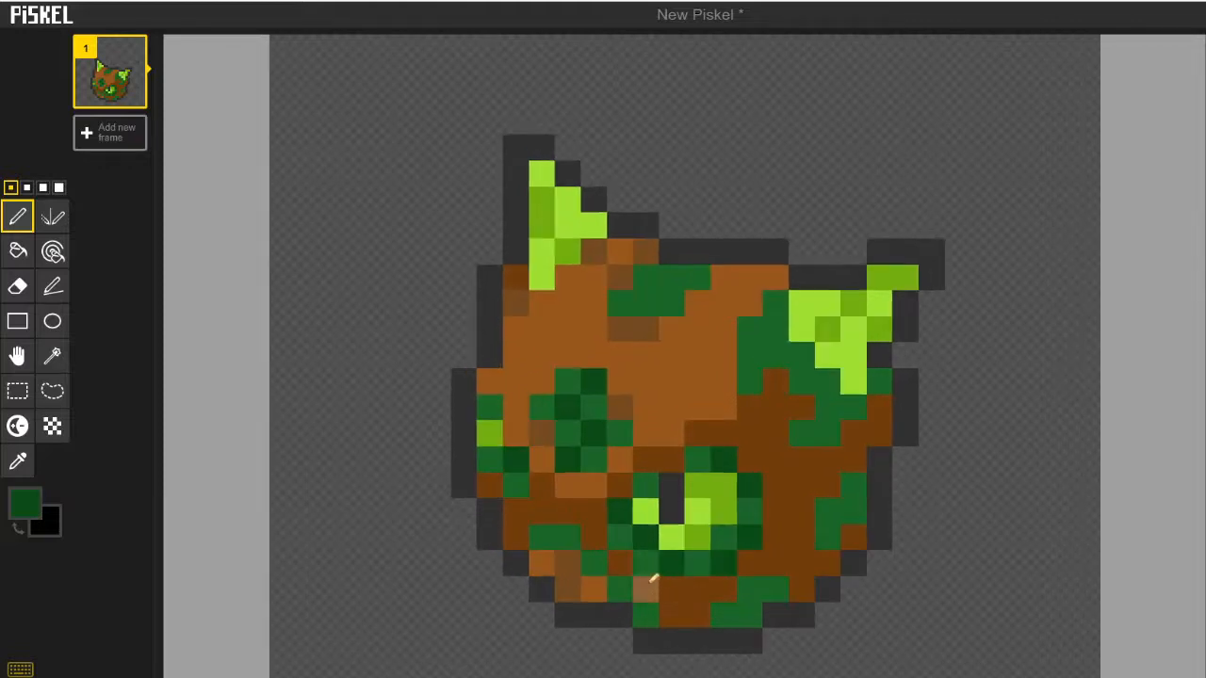
{"action": "scroll", "coordinate": [680, 600], "scroll_direction": "down", "scroll_amount": 1}
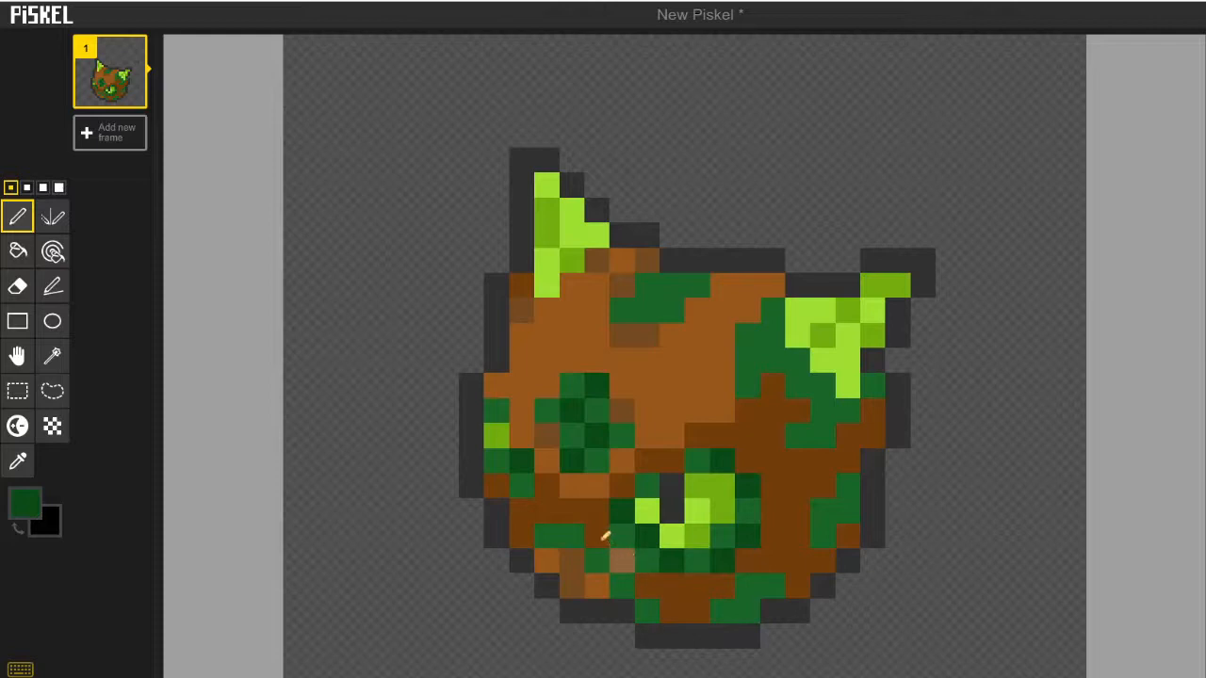
{"action": "left_click", "coordinate": [546, 537]}
{"action": "left_click", "coordinate": [621, 561]}
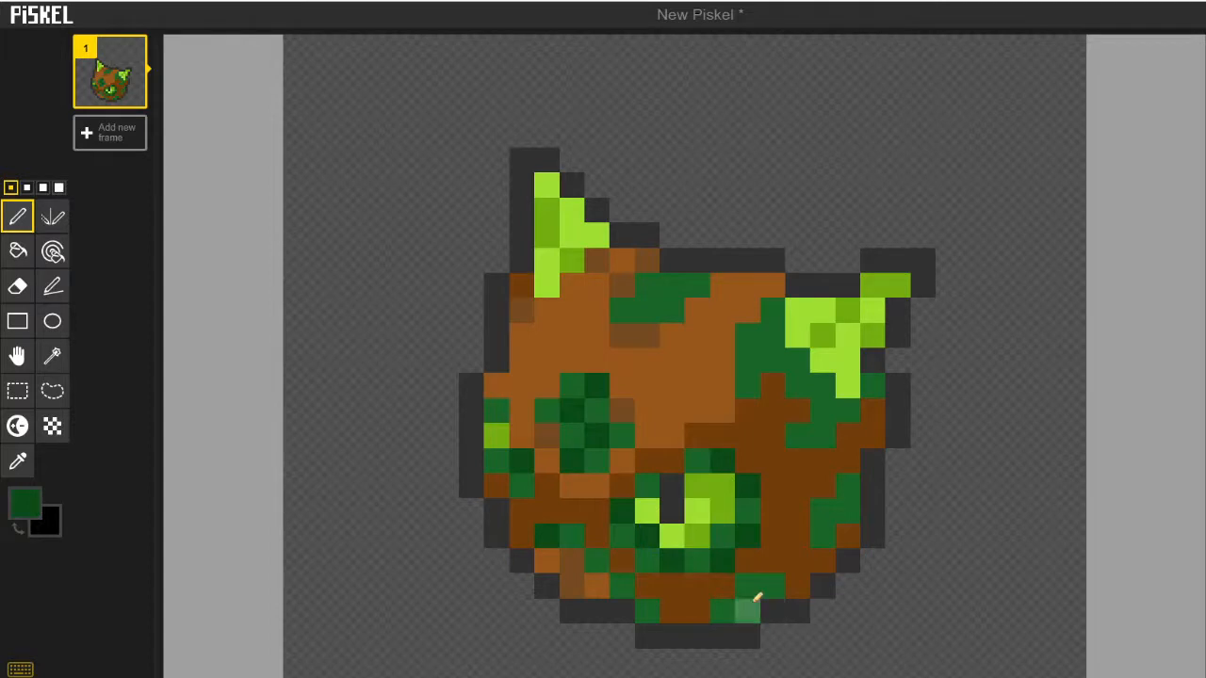
{"action": "left_click", "coordinate": [622, 586]}
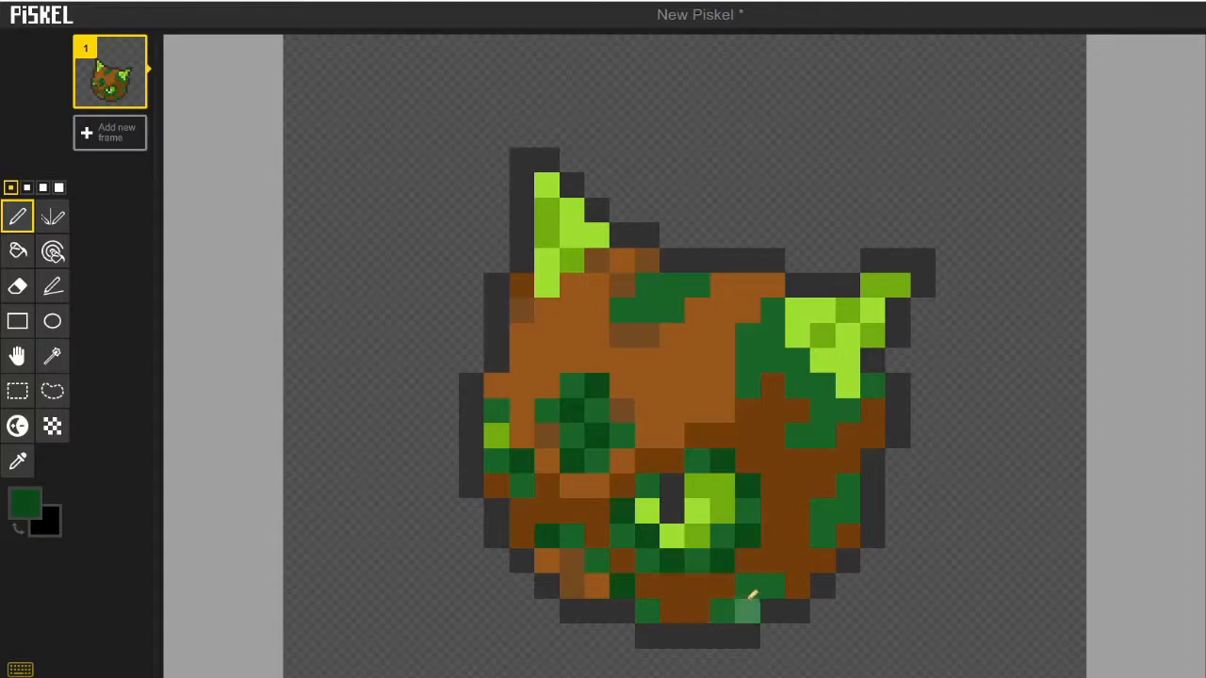
Dither the green patches at the lower right and right edge of the face with dark green pixels
{"action": "left_click", "coordinate": [754, 590]}
{"action": "left_click", "coordinate": [728, 613]}
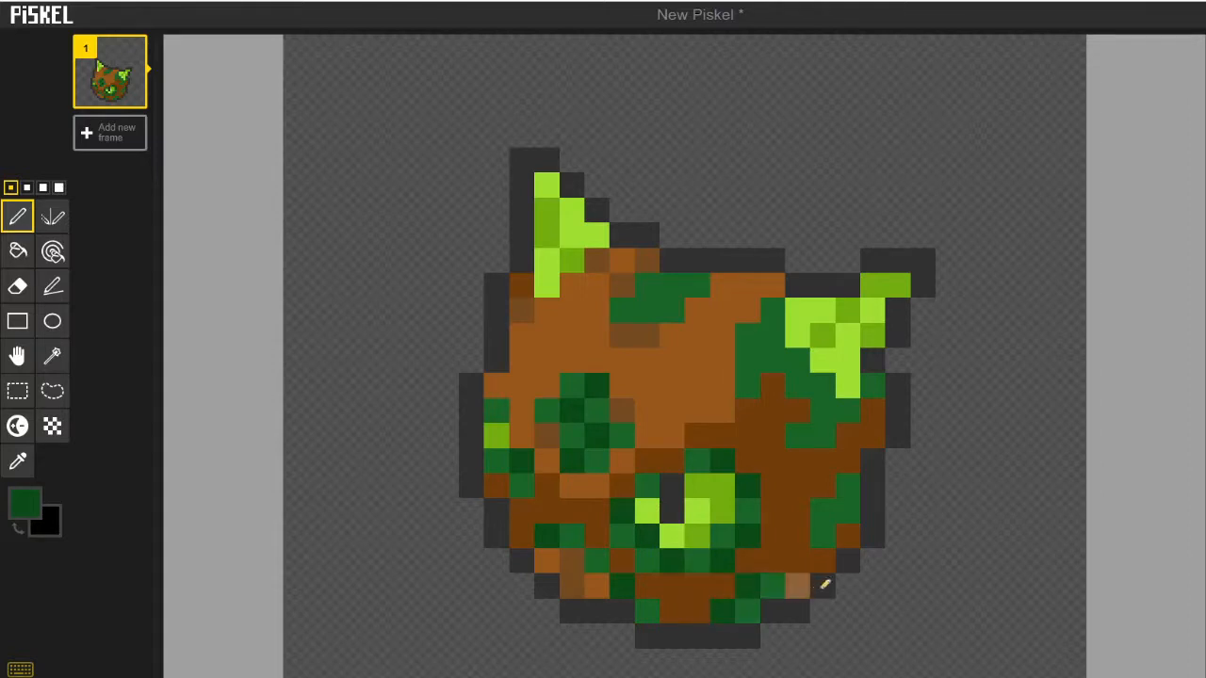
{"action": "left_click_drag", "start_coordinate": [824, 512], "coordinate": [848, 488]}
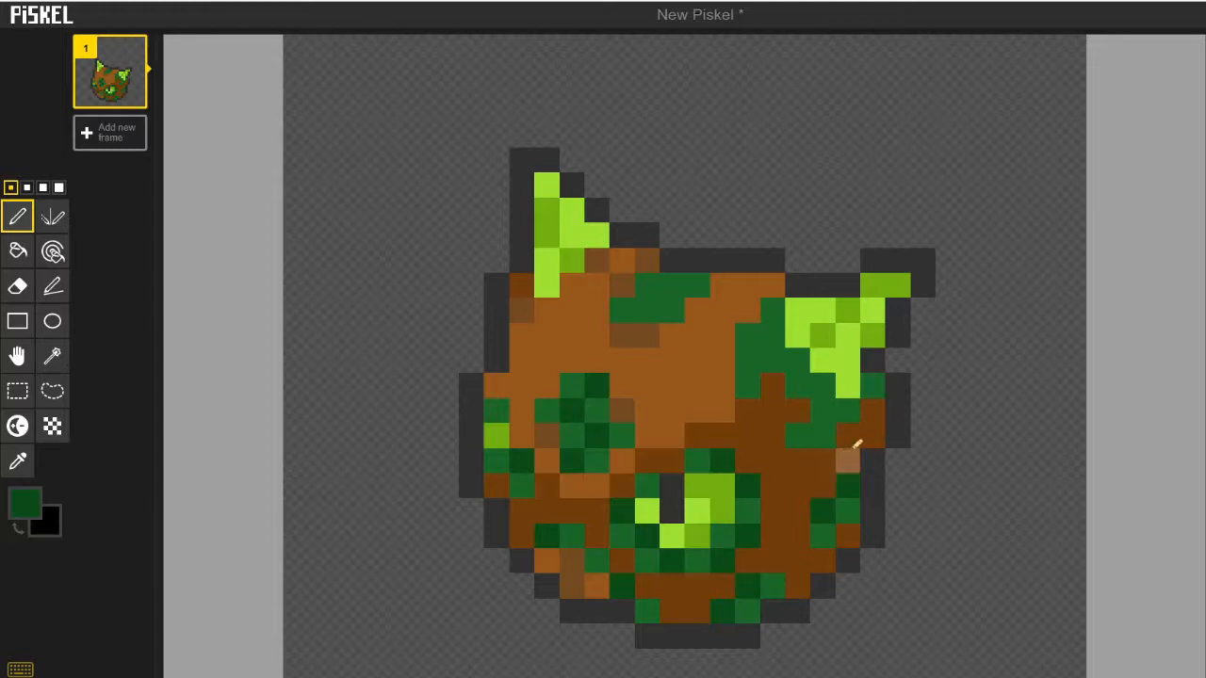
Dither the green patch below and beside the right ear with alternating dark green pixels
{"action": "left_click", "coordinate": [821, 410]}
{"action": "left_click", "coordinate": [799, 431]}
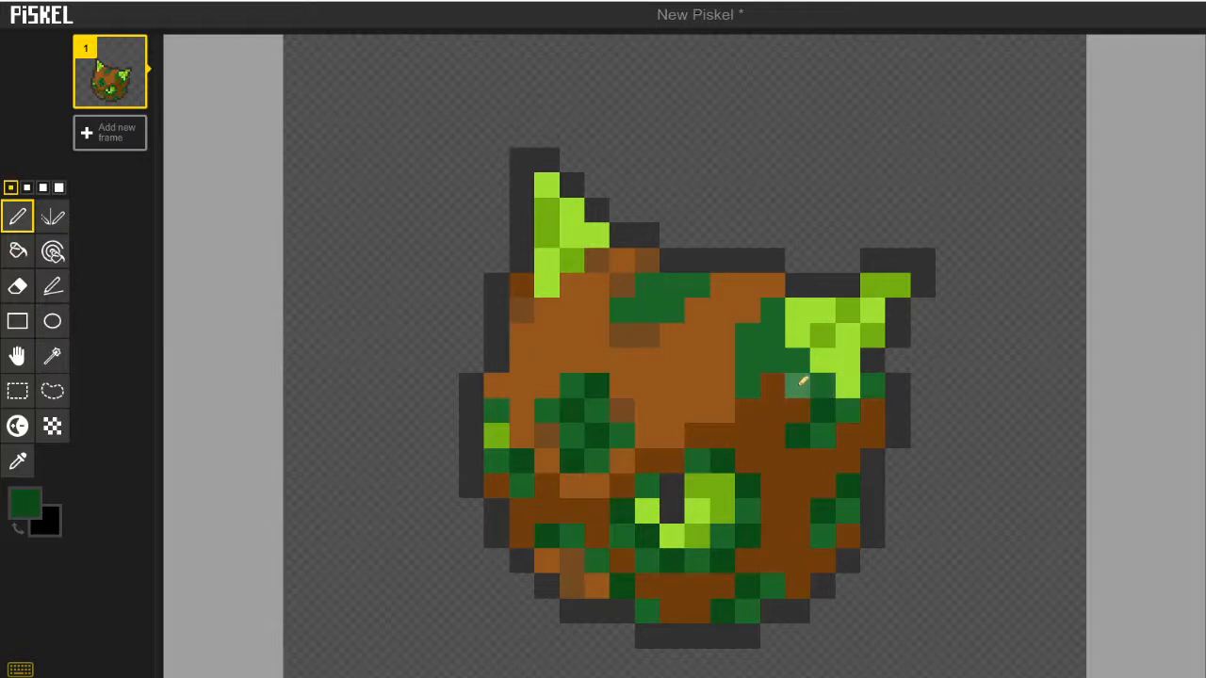
{"action": "left_click", "coordinate": [800, 382]}
{"action": "left_click", "coordinate": [796, 356]}
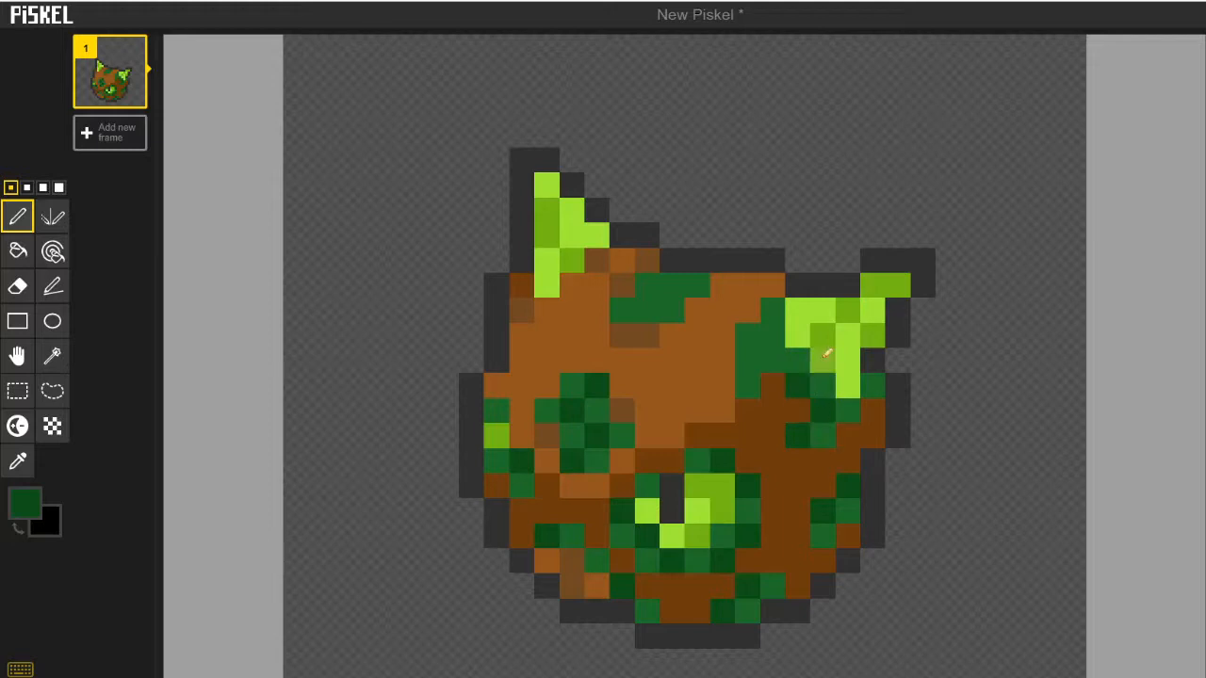
{"action": "left_click", "coordinate": [746, 335]}
{"action": "left_click", "coordinate": [774, 358]}
{"action": "left_click", "coordinate": [753, 384]}
{"action": "left_click", "coordinate": [773, 308]}
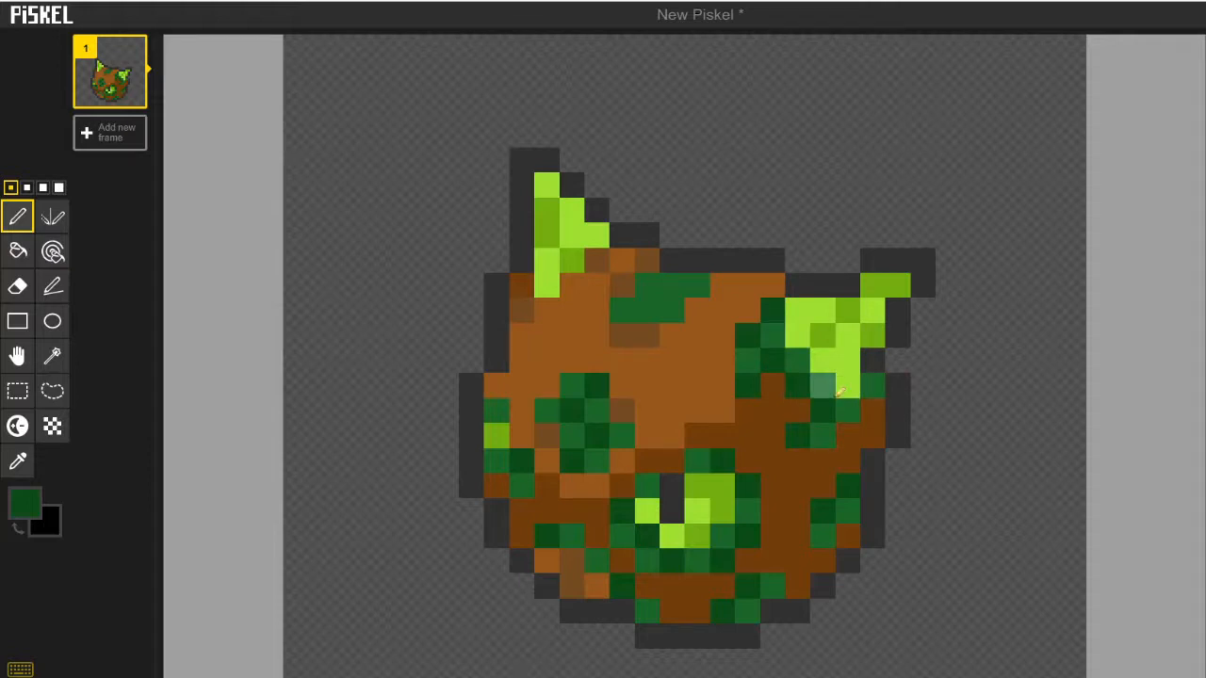
Add dark green pixels to the green patch at the top of the forehead
{"action": "scroll", "coordinate": [921, 476], "scroll_direction": "down", "scroll_amount": 3}
{"action": "scroll", "coordinate": [739, 405], "scroll_direction": "up", "scroll_amount": 2}
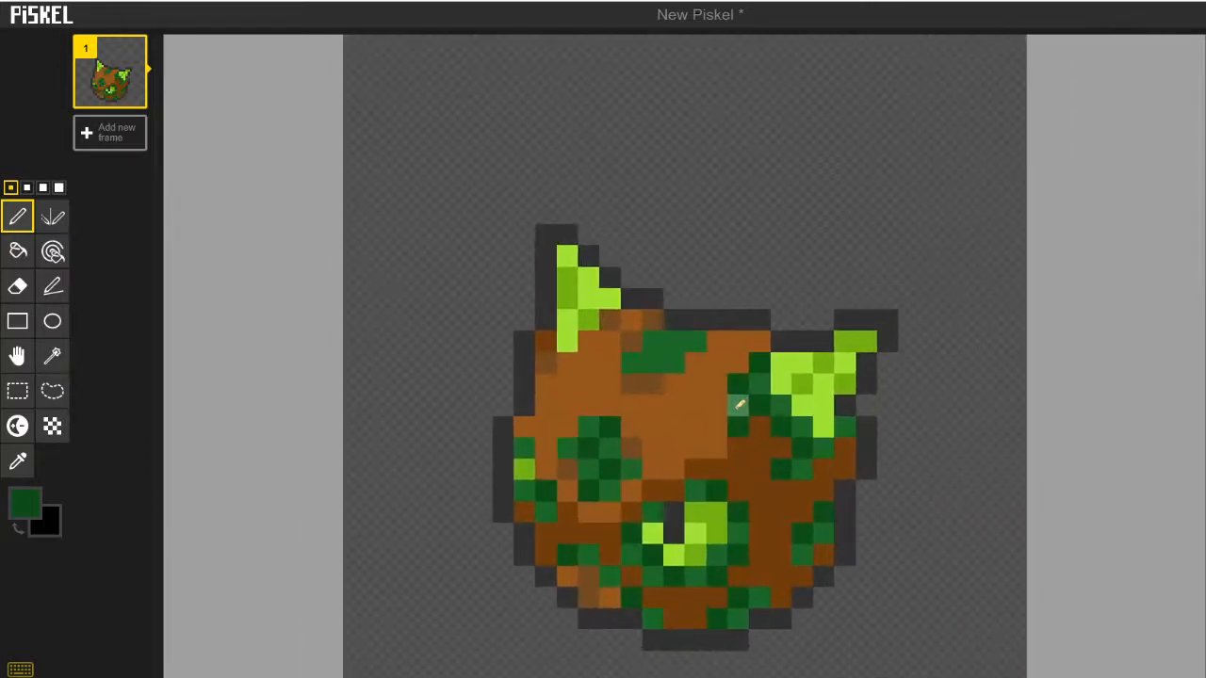
{"action": "scroll", "coordinate": [739, 405], "scroll_direction": "up", "scroll_amount": 1}
{"action": "scroll", "coordinate": [726, 471], "scroll_direction": "down", "scroll_amount": 2}
{"action": "scroll", "coordinate": [719, 557], "scroll_direction": "up", "scroll_amount": 2}
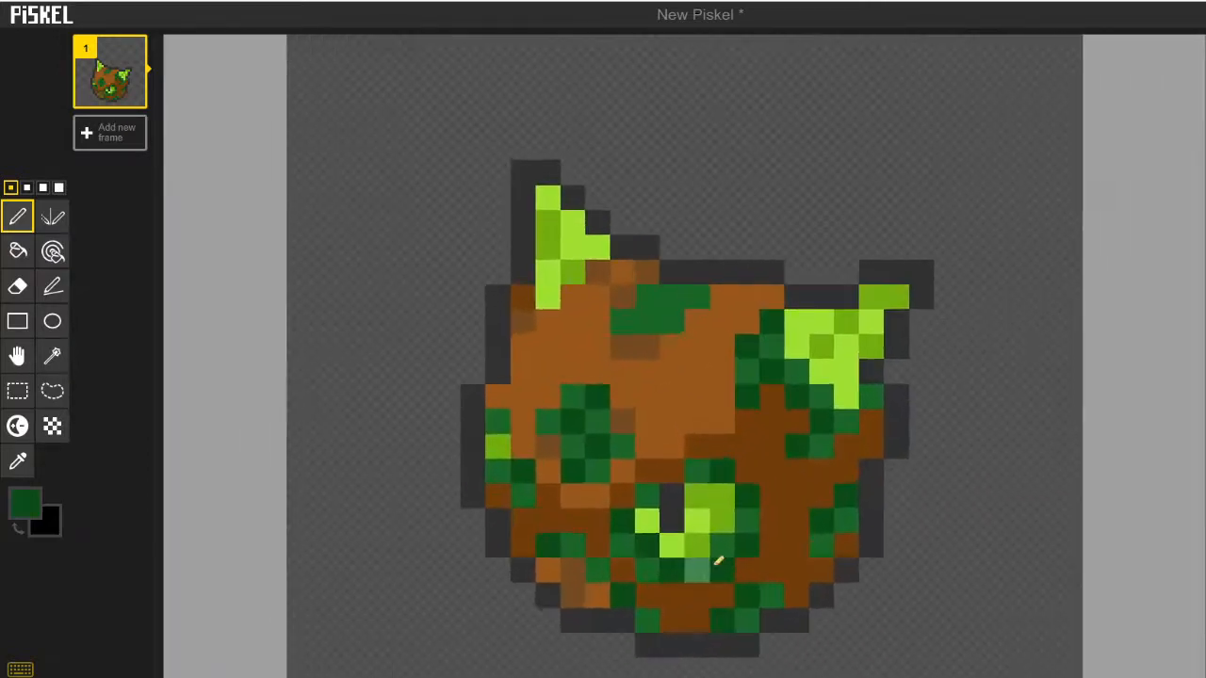
{"action": "scroll", "coordinate": [718, 557], "scroll_direction": "up", "scroll_amount": 1}
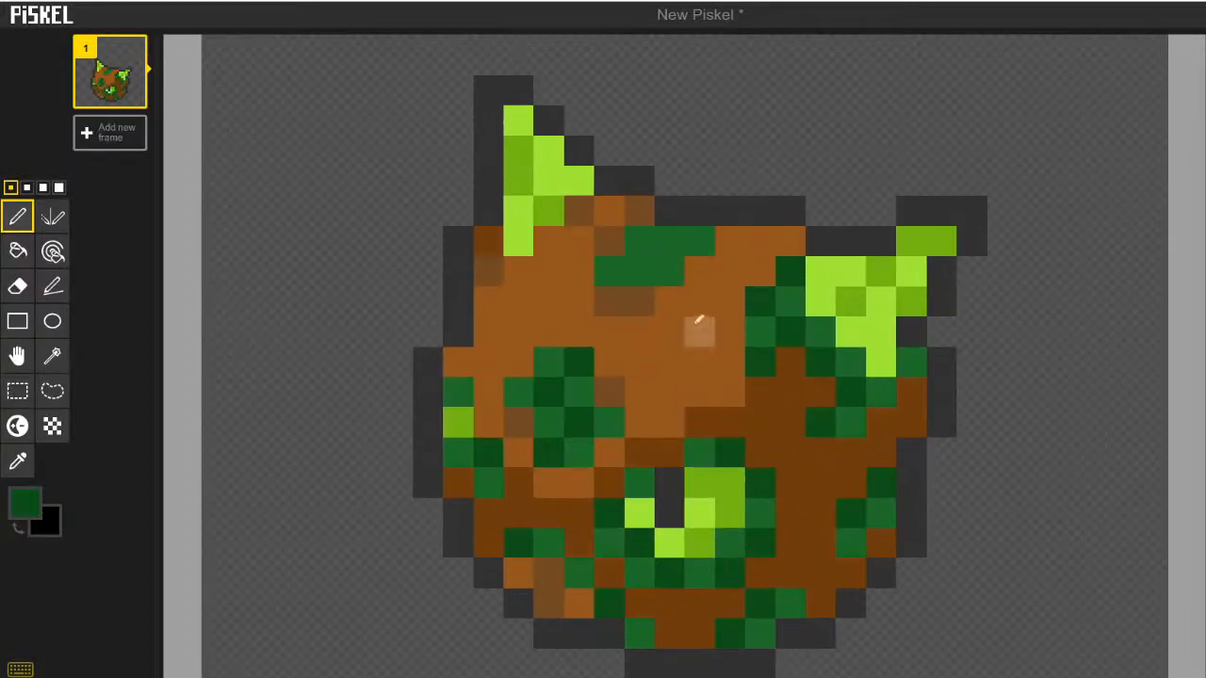
{"action": "left_click", "coordinate": [669, 271]}
{"action": "left_click", "coordinate": [699, 241]}
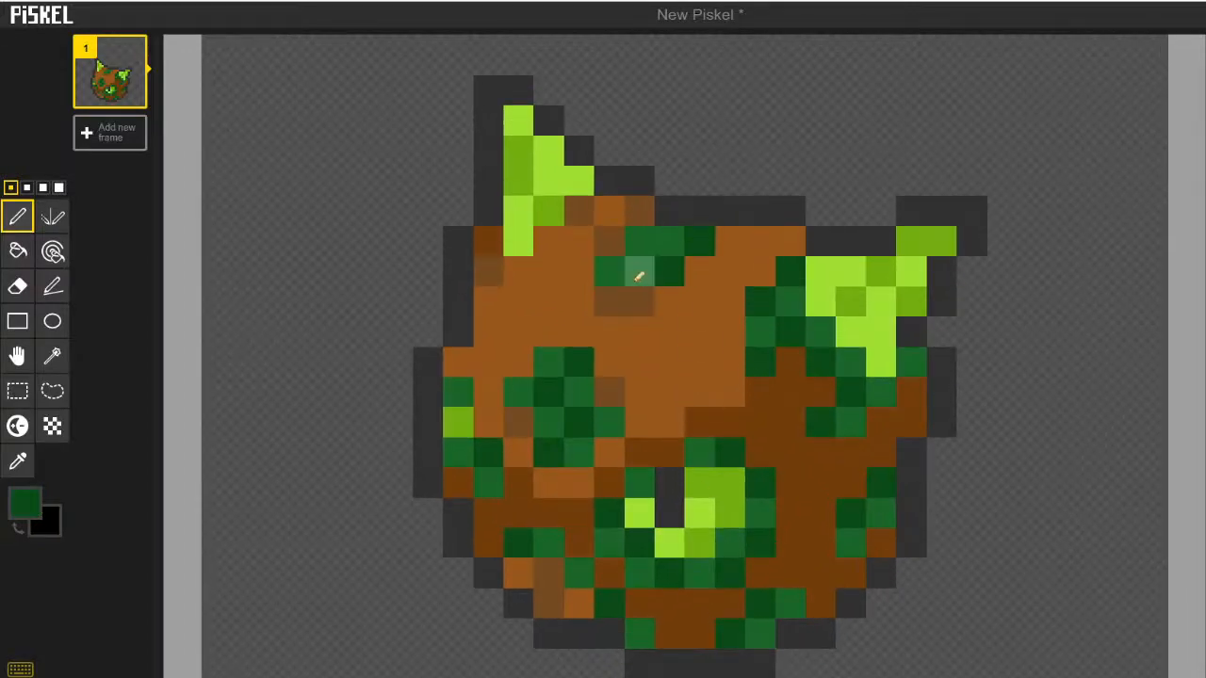
{"action": "left_click", "coordinate": [610, 271]}
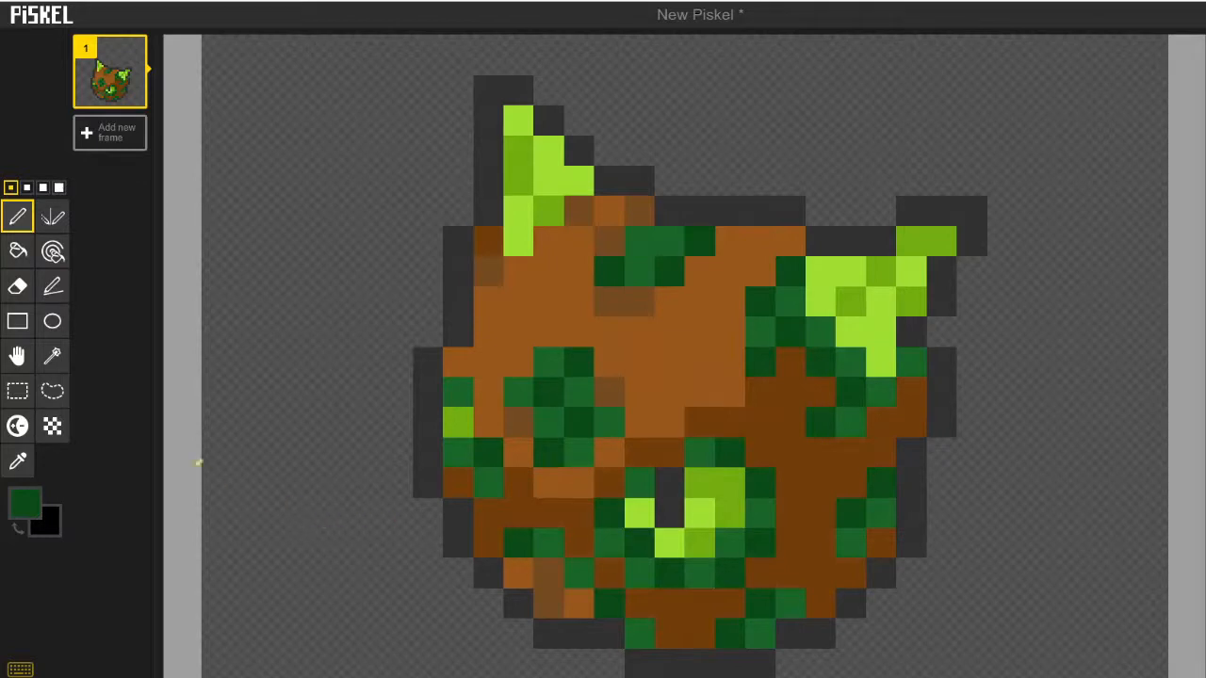
Sample the lighter forest green and paint over some dark green pixels in the patches on the left of the face
{"action": "left_click", "coordinate": [17, 461]}
{"action": "left_click", "coordinate": [549, 361]}
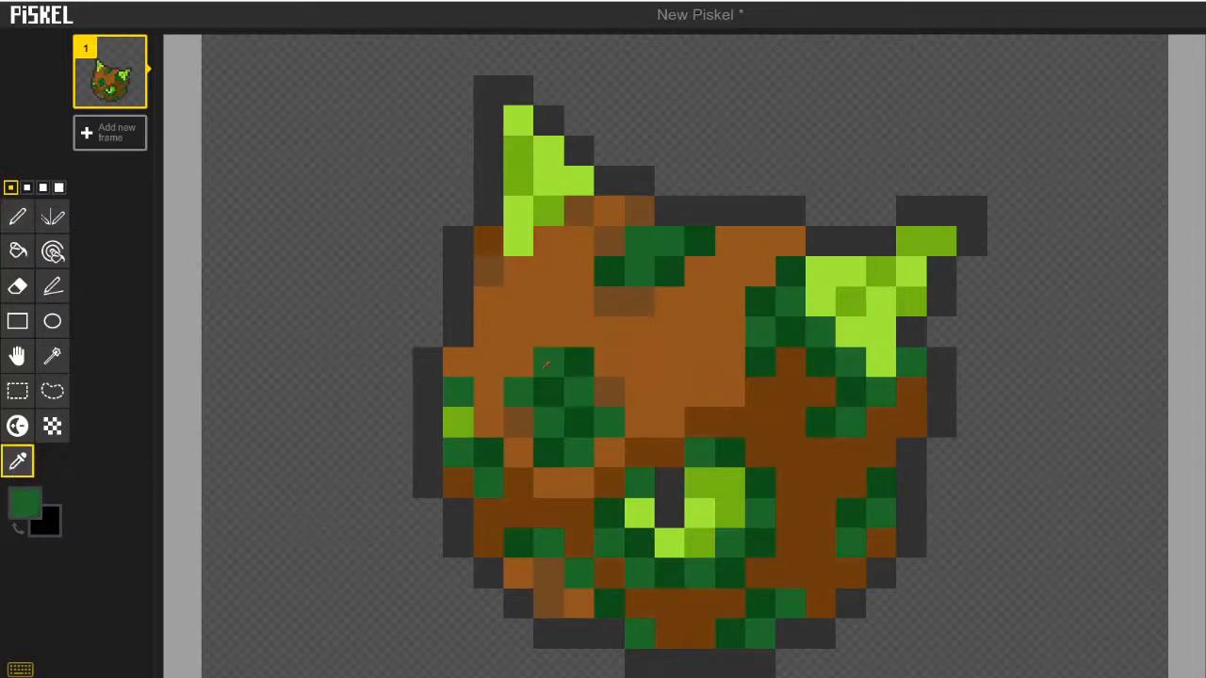
{"action": "left_click", "coordinate": [17, 216]}
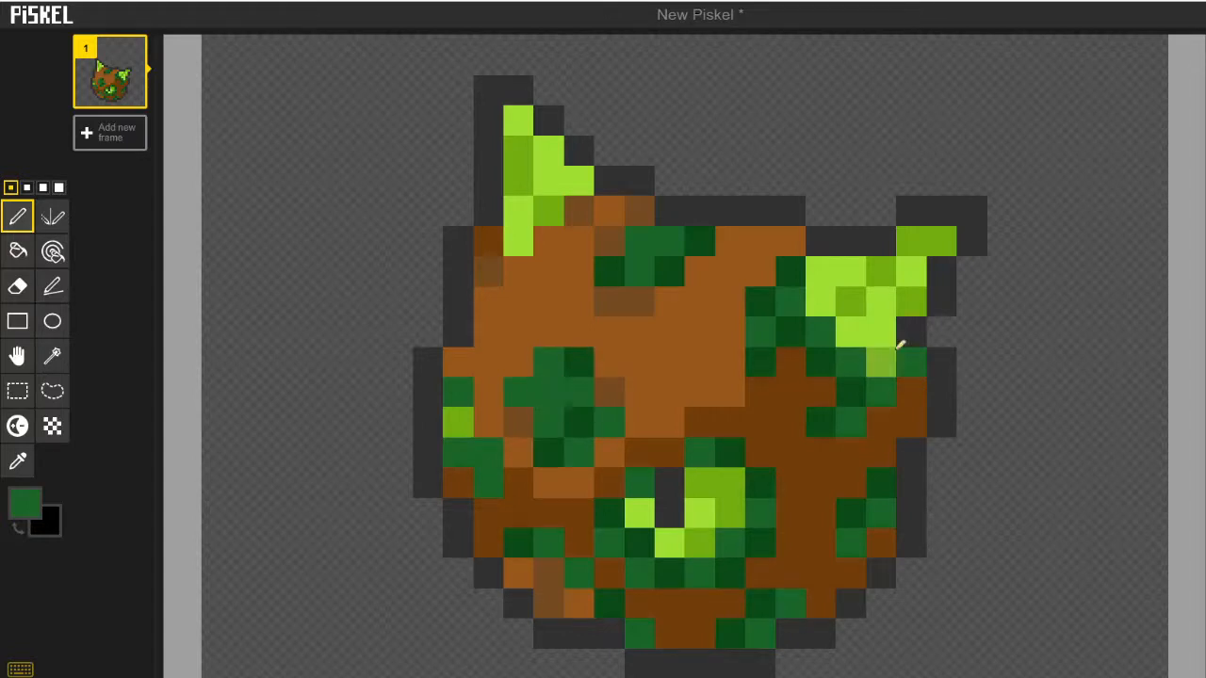
{"action": "scroll", "coordinate": [763, 366], "scroll_direction": "down", "scroll_amount": 5}
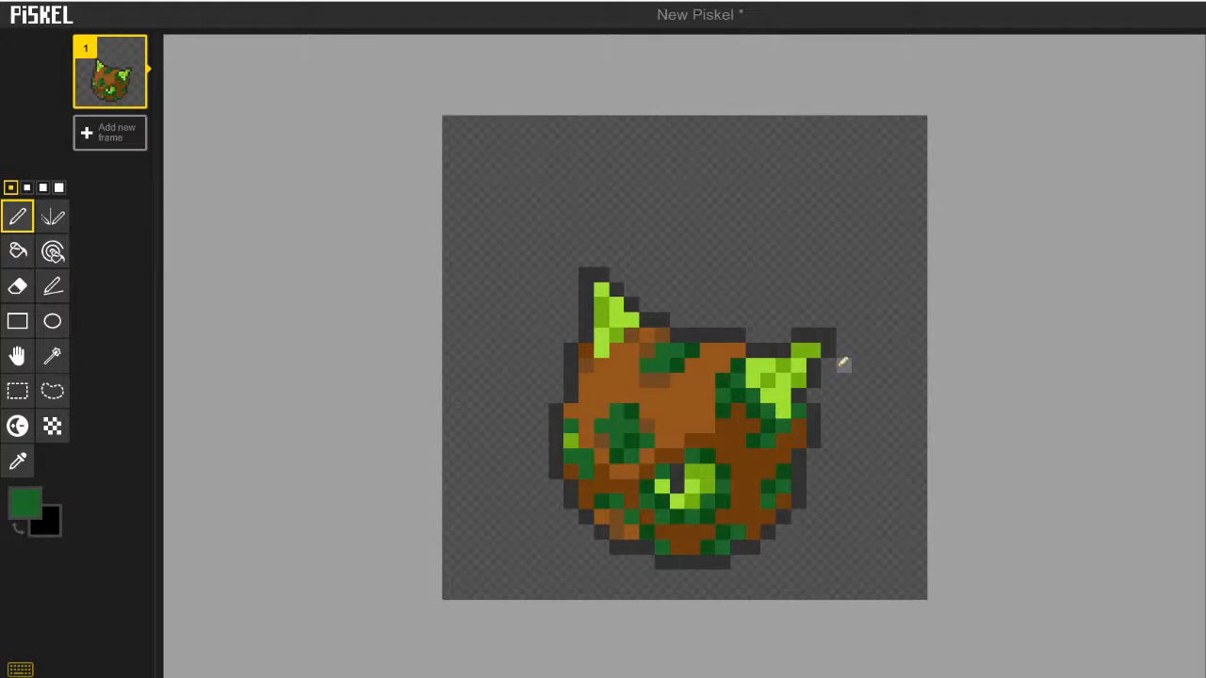
{"action": "scroll", "coordinate": [819, 433], "scroll_direction": "down", "scroll_amount": 1}
{"action": "scroll", "coordinate": [806, 455], "scroll_direction": "up", "scroll_amount": 1}
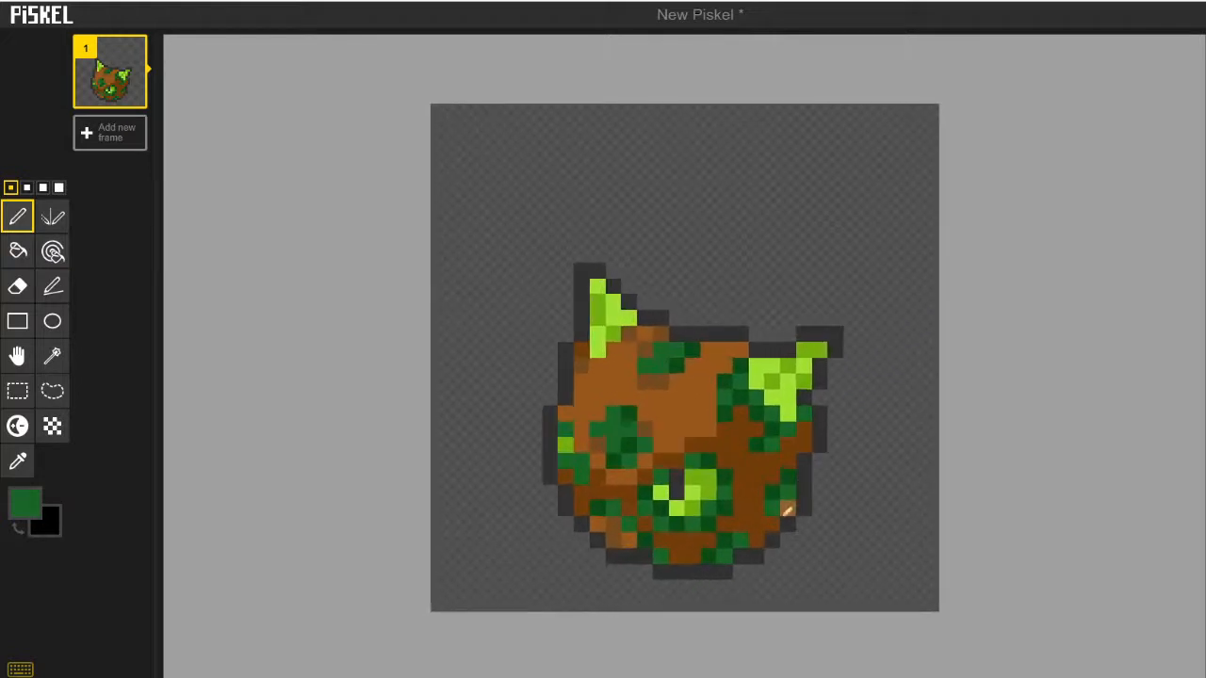
{"action": "scroll", "coordinate": [744, 528], "scroll_direction": "up", "scroll_amount": 1}
{"action": "scroll", "coordinate": [704, 546], "scroll_direction": "down", "scroll_amount": 1}
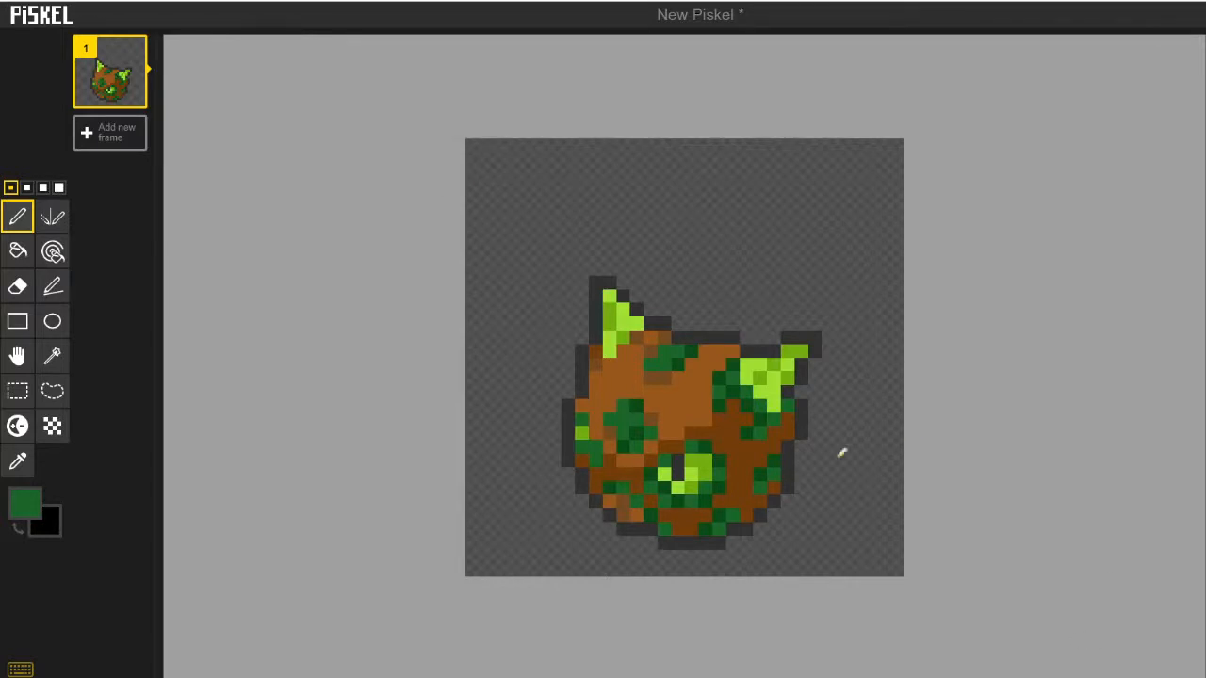
Replace every dark green shading pixel in the moss patches with the brighter green #286d01
{"action": "scroll", "coordinate": [840, 452], "scroll_direction": "up", "scroll_amount": 2}
{"action": "left_click", "coordinate": [17, 469]}
{"action": "left_click", "coordinate": [593, 487]}
{"action": "left_click", "coordinate": [28, 509]}
{"action": "mouse_move", "coordinate": [189, 571]}
{"action": "left_mouse_down"}
{"action": "mouse_move", "coordinate": [156, 579]}
{"action": "mouse_move", "coordinate": [170, 590]}
{"action": "left_mouse_up"}
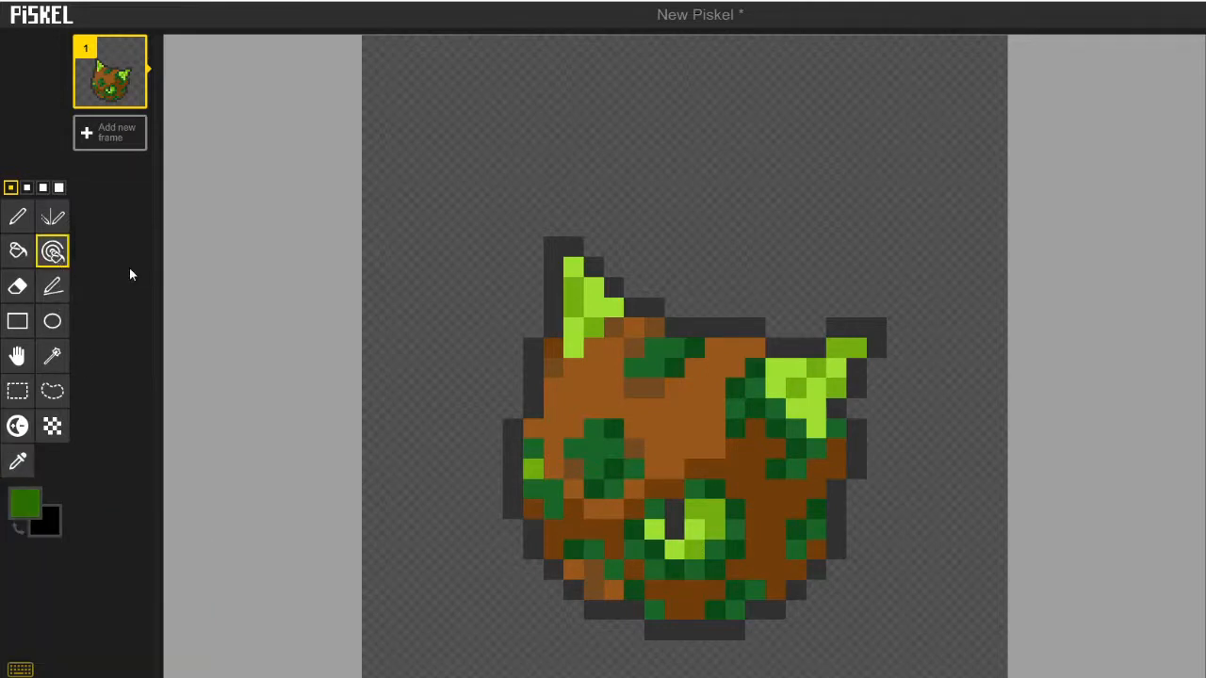
{"action": "left_click", "coordinate": [604, 459]}
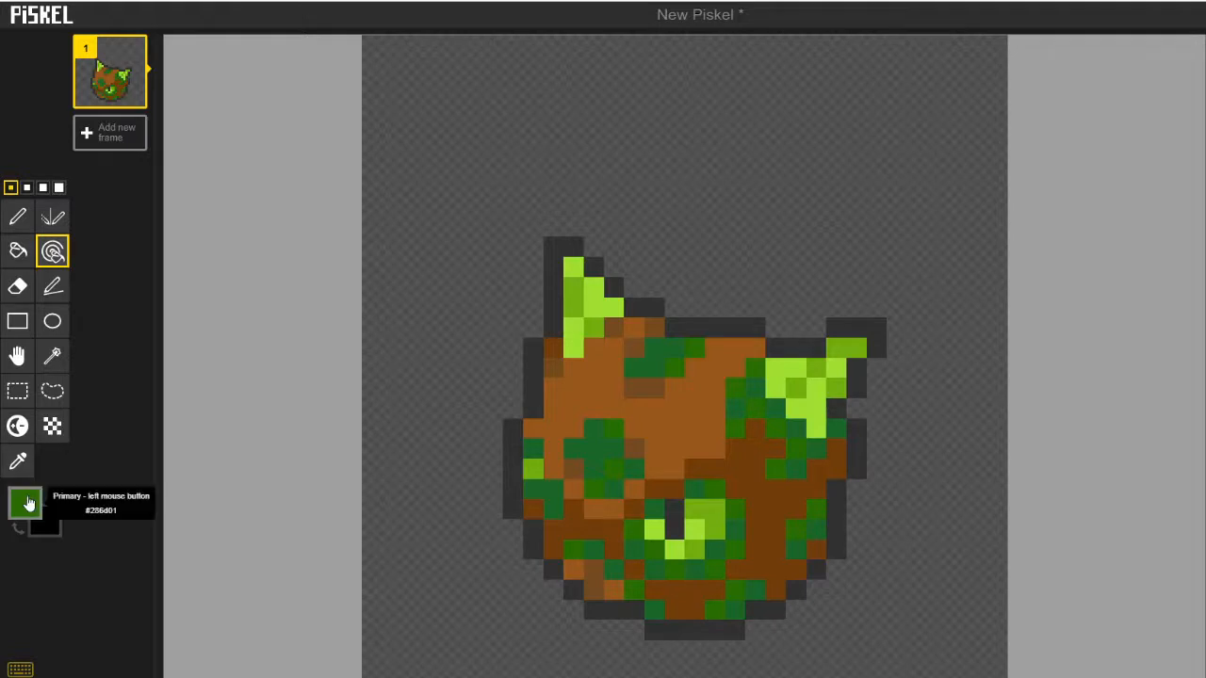
Darken the shading green throughout the moss patches, trying #1f4d04 and ending on #27540d
{"action": "left_click", "coordinate": [24, 502]}
{"action": "left_click", "coordinate": [162, 603]}
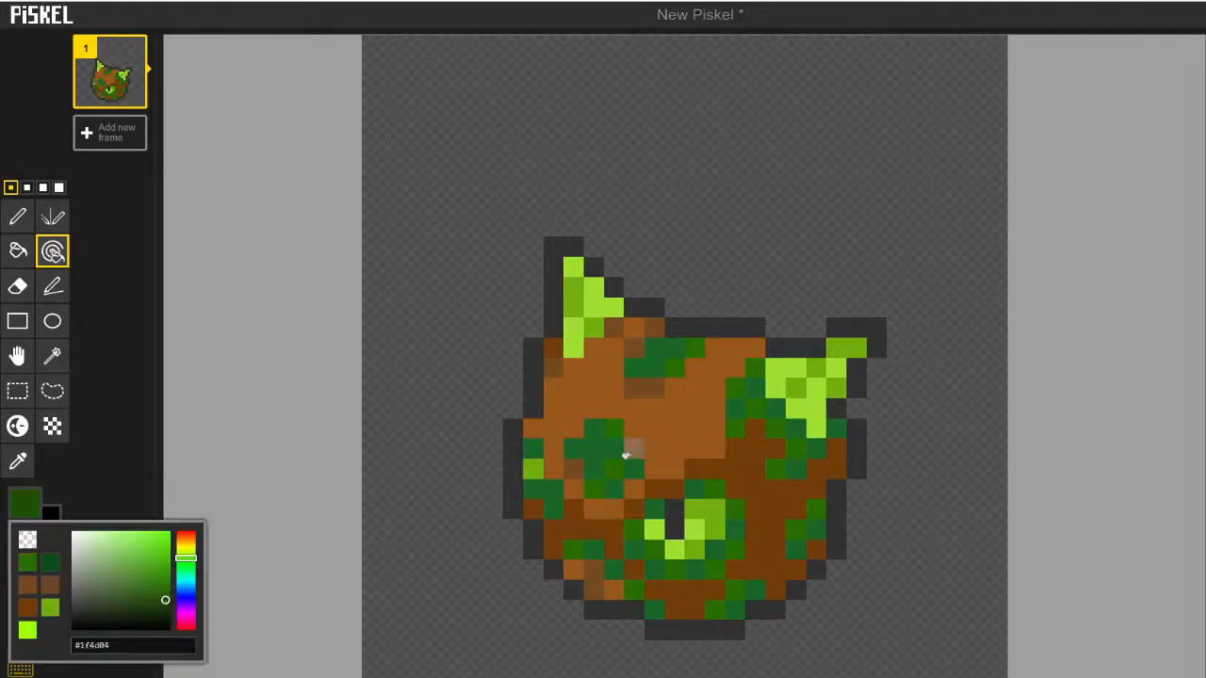
{"action": "left_click", "coordinate": [732, 459]}
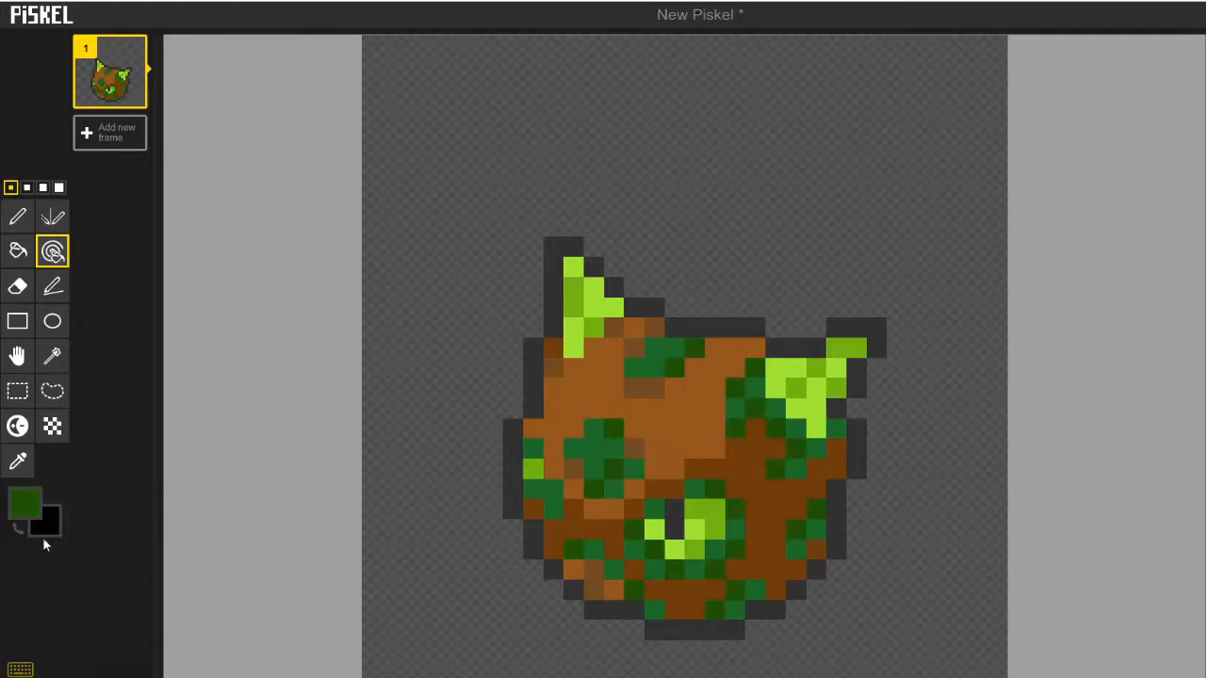
{"action": "left_click", "coordinate": [24, 502]}
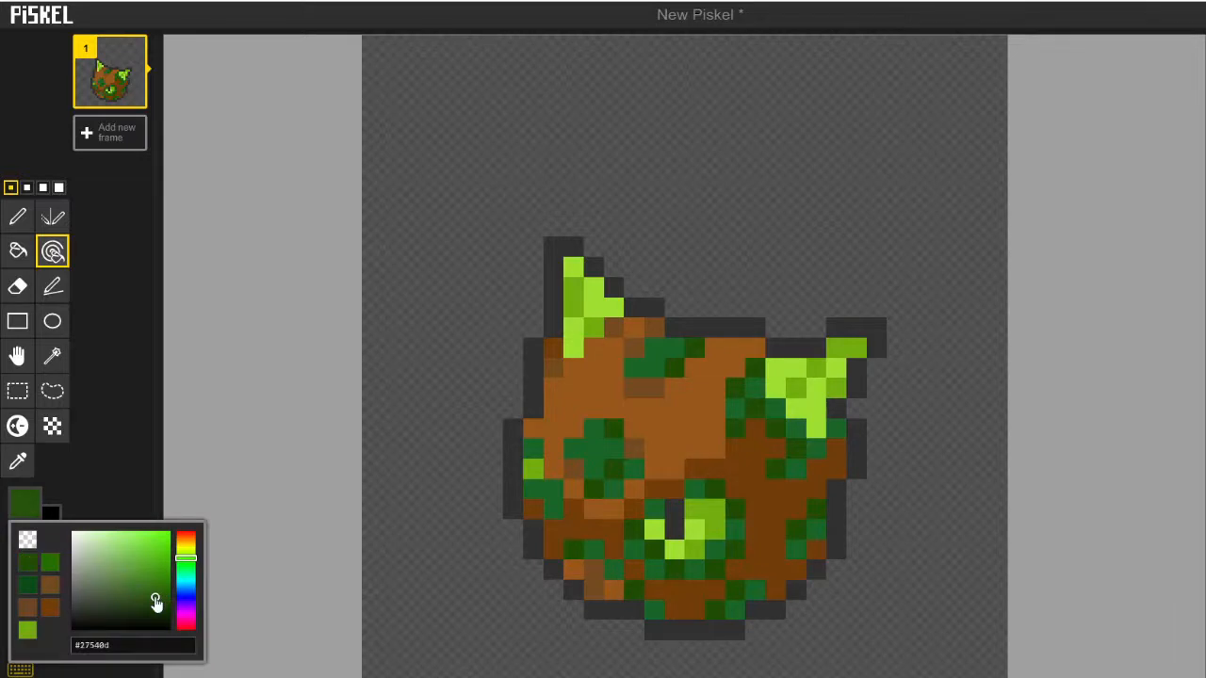
{"action": "left_click", "coordinate": [618, 468]}
{"action": "scroll", "coordinate": [815, 427], "scroll_direction": "down", "scroll_amount": 1}
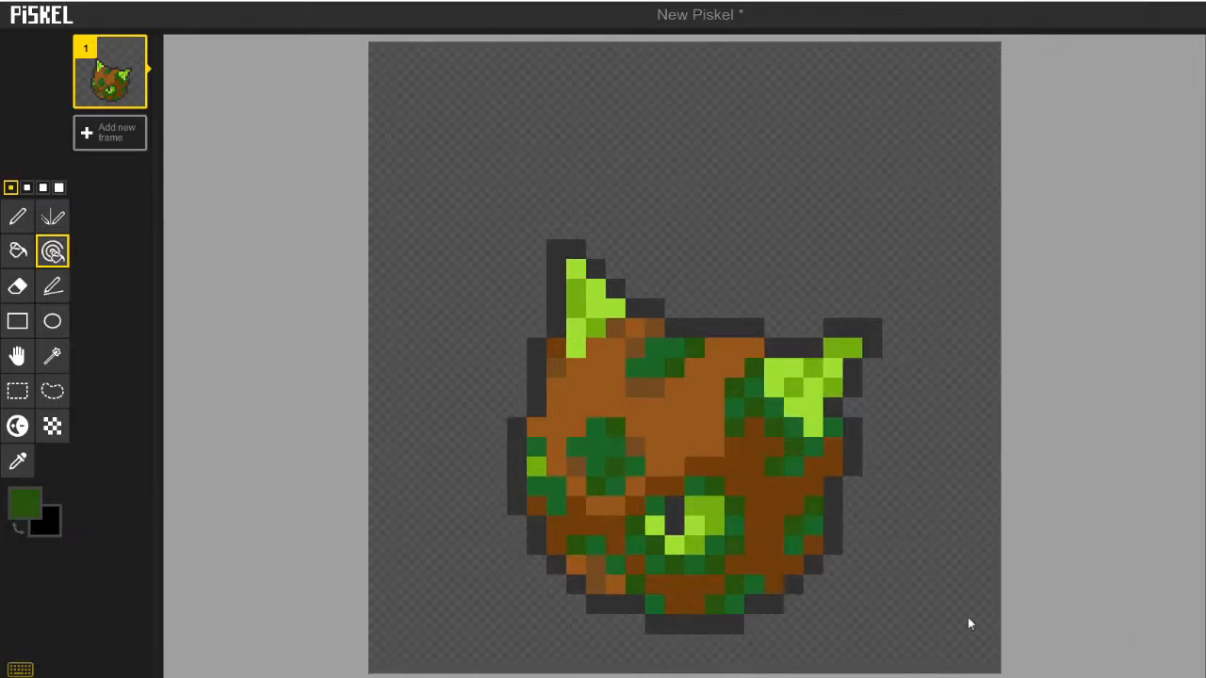
Pick white (#ffffff) and paint two single tooth pixels along the lower-left edge of the face with the Pen tool
{"action": "left_click", "coordinate": [21, 502]}
{"action": "left_click", "coordinate": [26, 536]}
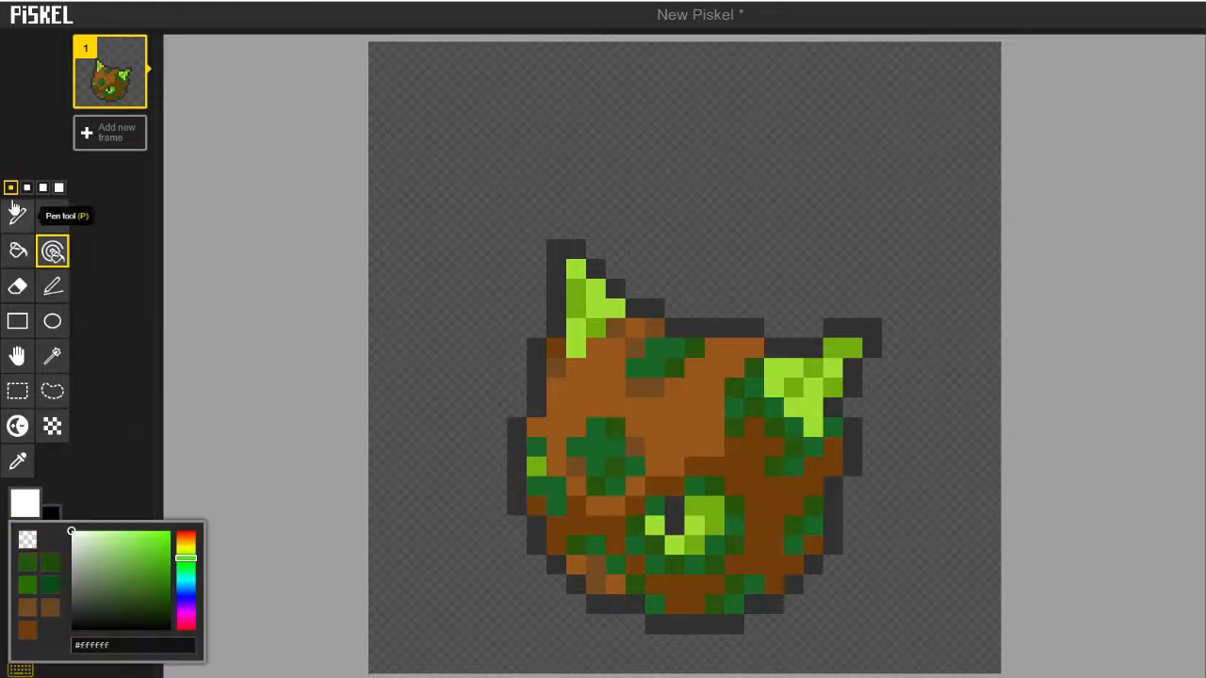
{"action": "left_click", "coordinate": [14, 217]}
{"action": "left_click", "coordinate": [575, 564]}
{"action": "left_click", "coordinate": [615, 584]}
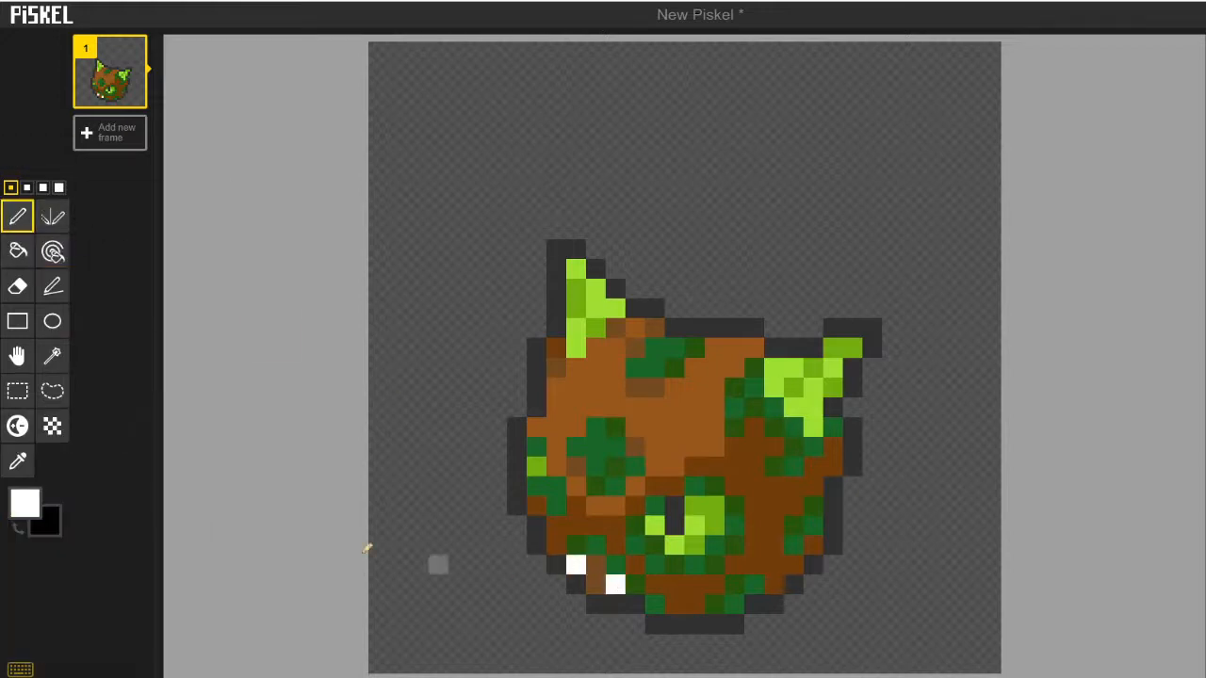
Fill the two stacked pixels between the white tooth pixels with grey, ending on #b4b4b4
{"action": "left_click", "coordinate": [25, 504]}
{"action": "left_click", "coordinate": [80, 548]}
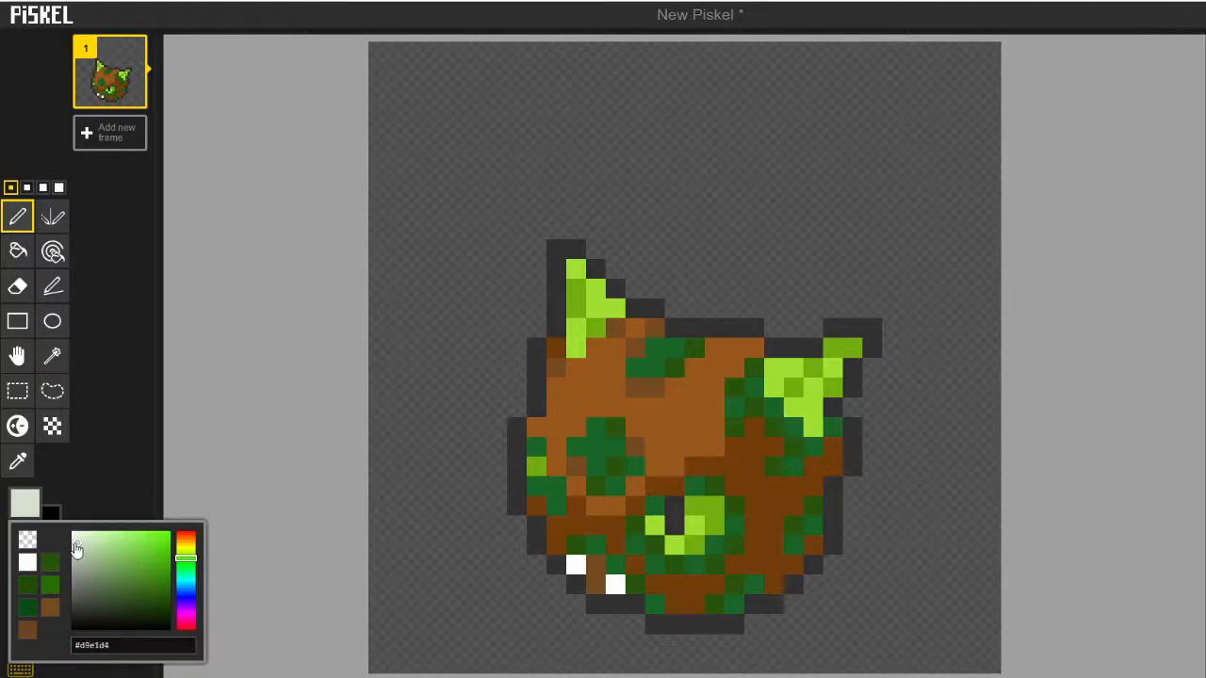
{"action": "left_click", "coordinate": [595, 568]}
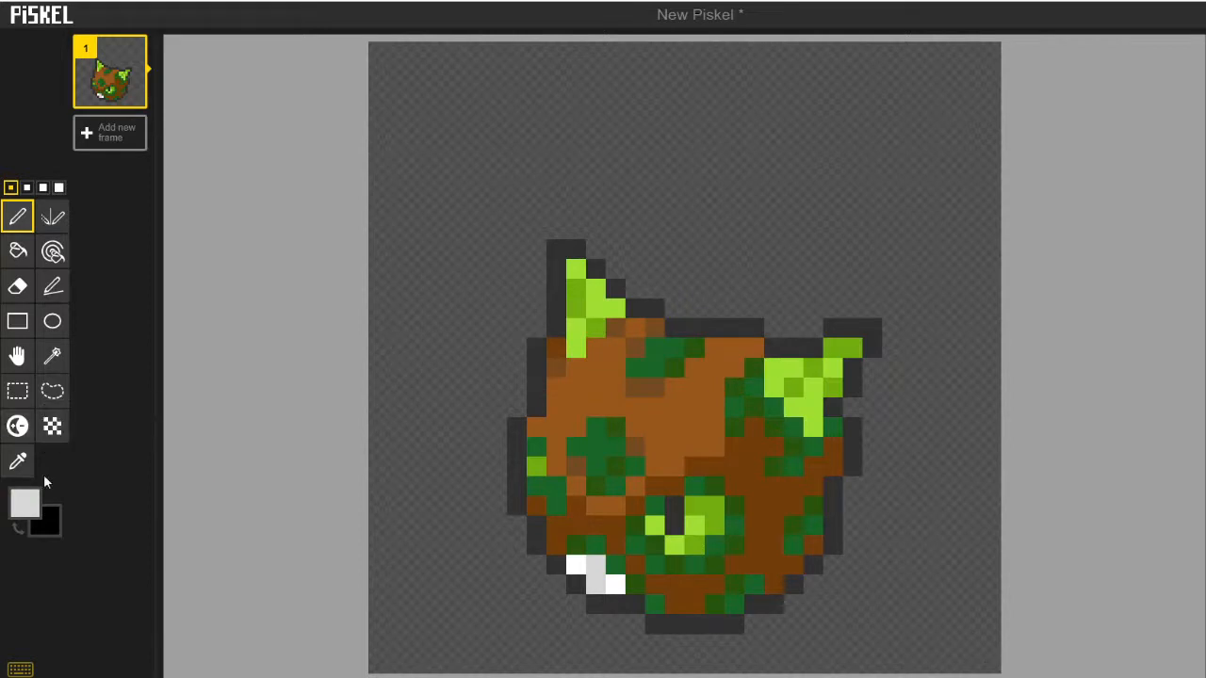
{"action": "left_click", "coordinate": [26, 504]}
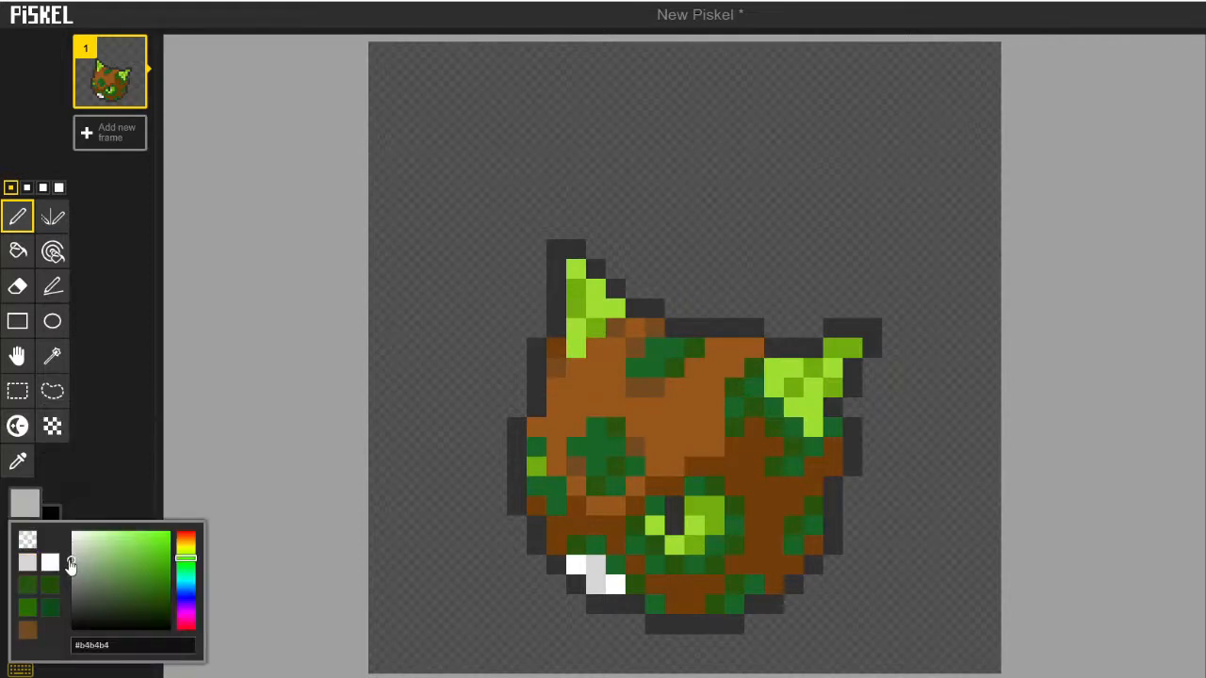
{"action": "left_click_drag", "start_coordinate": [597, 570], "coordinate": [598, 585]}
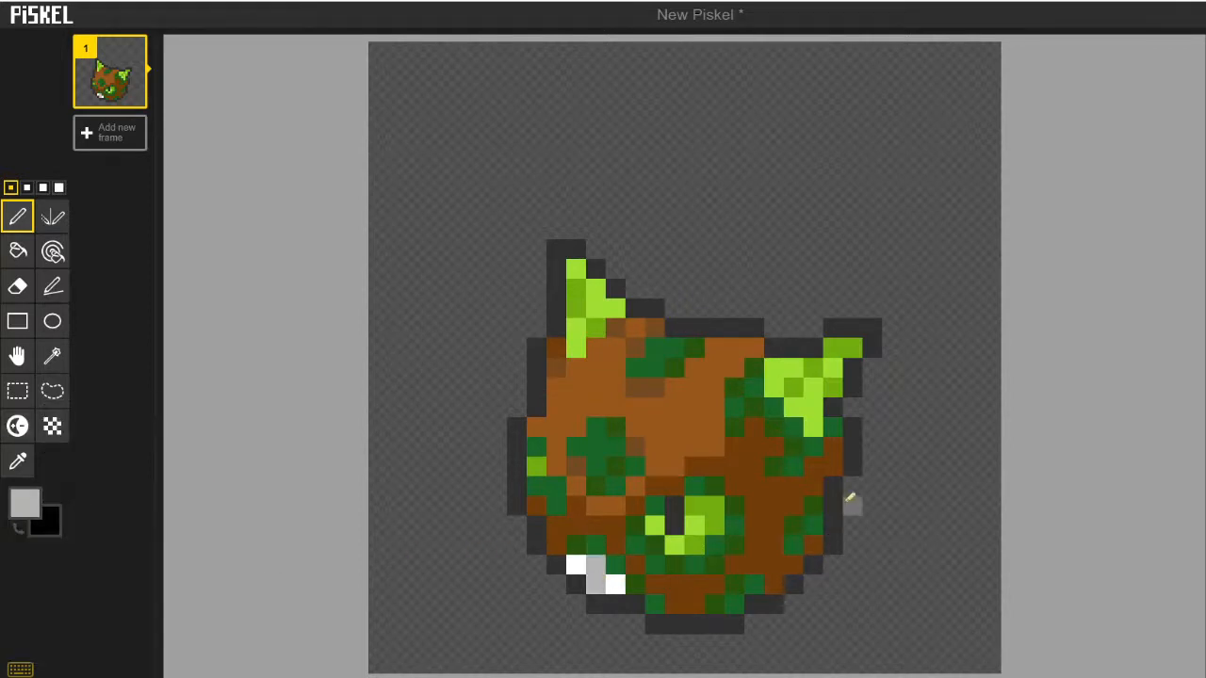
Sample the light brown of the forehead and the darker brown beside the base of the left ear
{"action": "scroll", "coordinate": [850, 496], "scroll_direction": "down", "scroll_amount": 2}
{"action": "scroll", "coordinate": [907, 550], "scroll_direction": "up", "scroll_amount": 3}
{"action": "scroll", "coordinate": [911, 546], "scroll_direction": "up", "scroll_amount": 1}
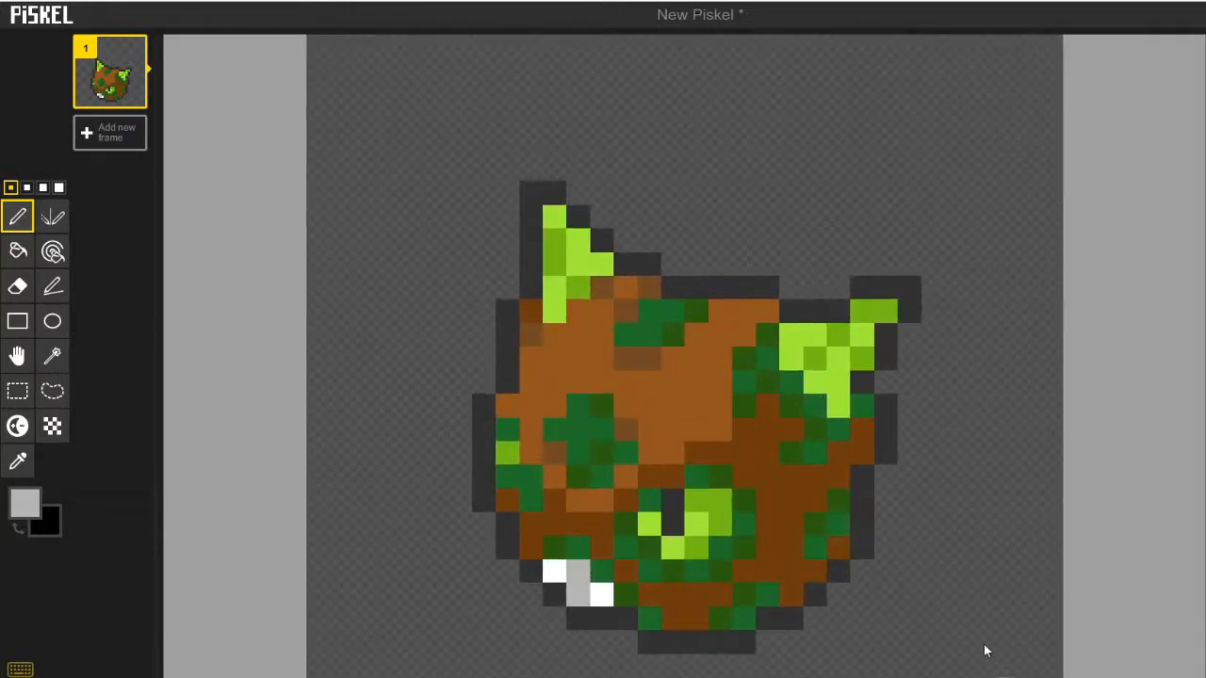
{"action": "left_click", "coordinate": [18, 461]}
{"action": "left_click", "coordinate": [623, 336]}
{"action": "left_click", "coordinate": [604, 356]}
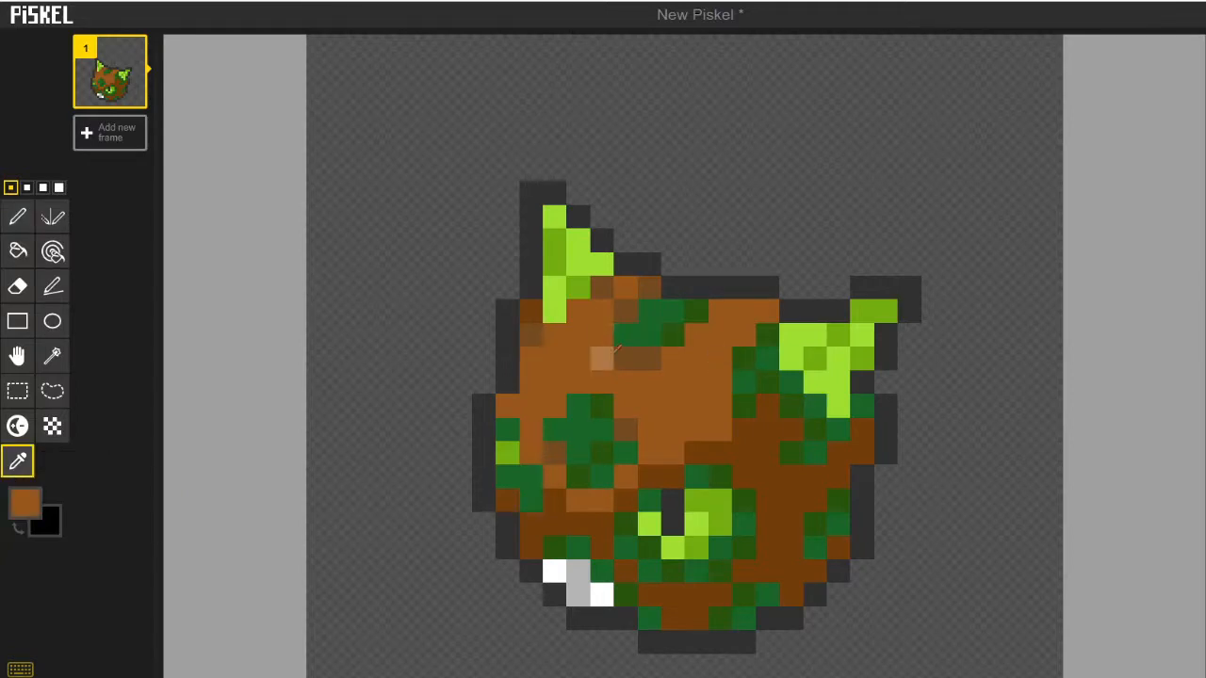
{"action": "left_click", "coordinate": [530, 310]}
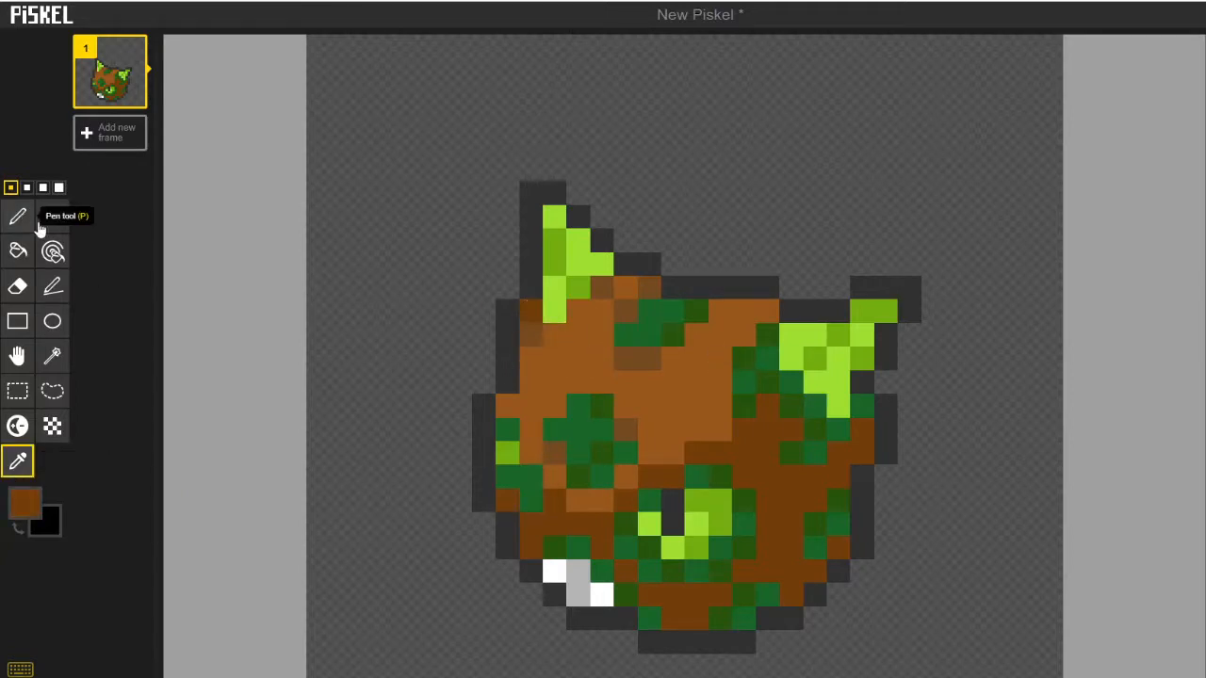
{"action": "scroll", "coordinate": [820, 382], "scroll_direction": "down", "scroll_amount": 2}
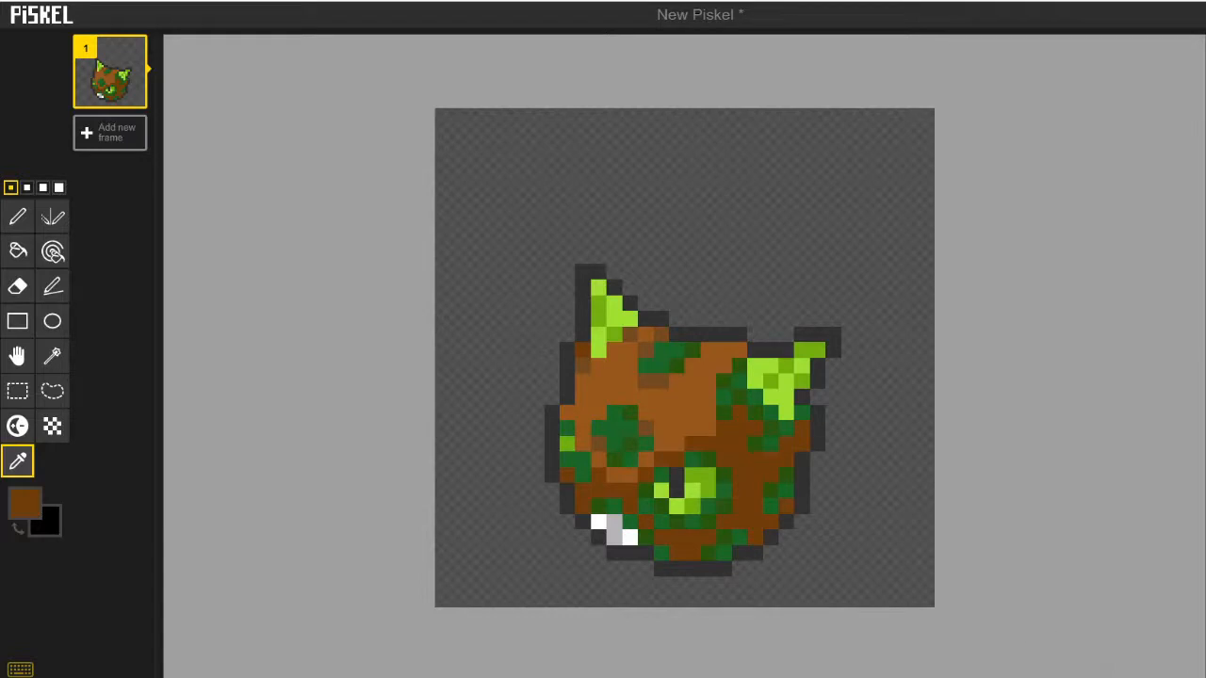
{"action": "scroll", "coordinate": [1074, 615], "scroll_direction": "up", "scroll_amount": 2}
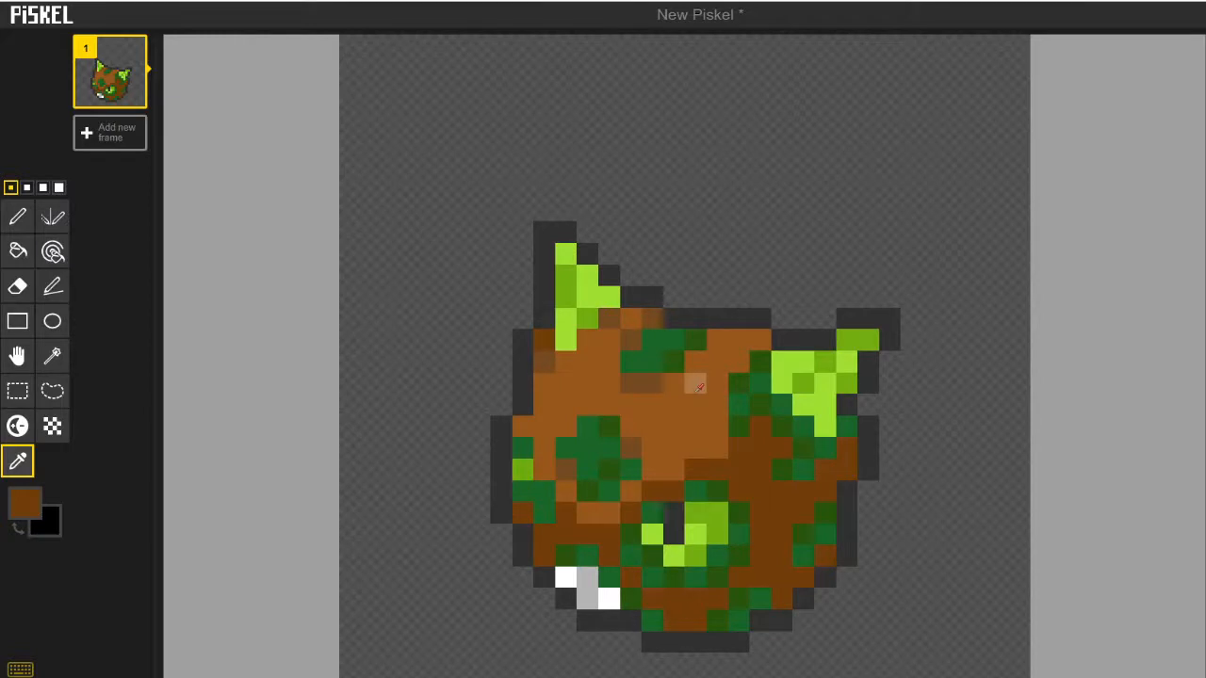
{"action": "scroll", "coordinate": [698, 387], "scroll_direction": "down", "scroll_amount": 1}
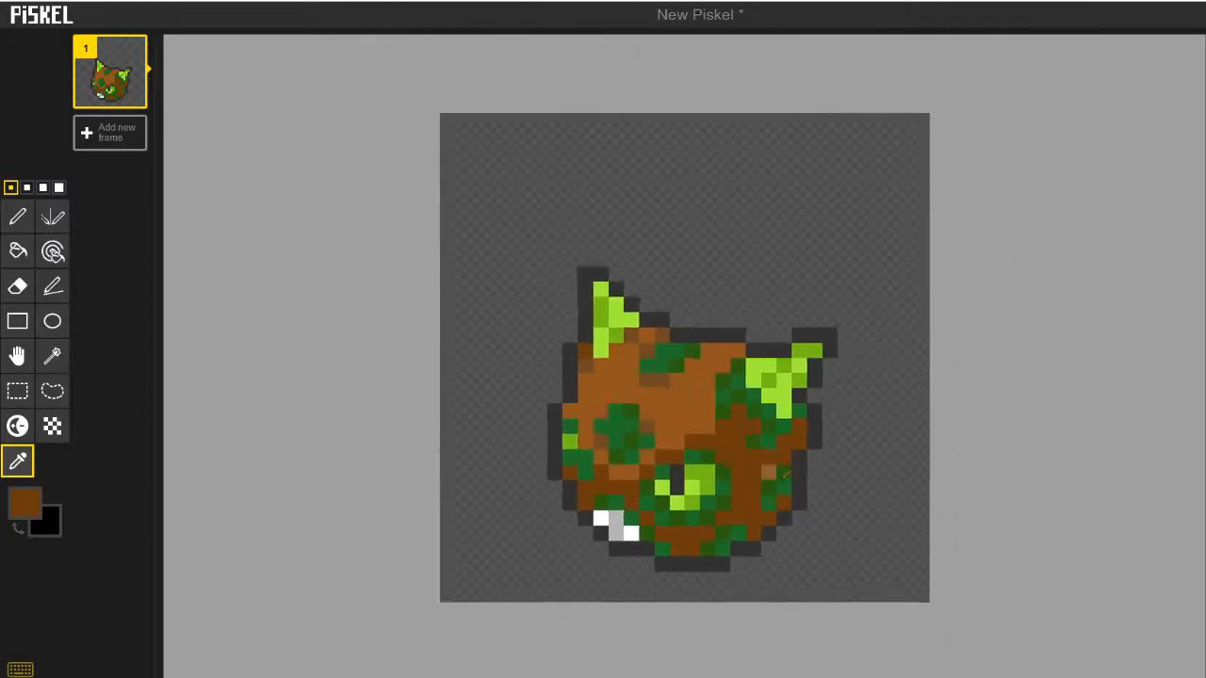
{"action": "scroll", "coordinate": [754, 471], "scroll_direction": "up", "scroll_amount": 3}
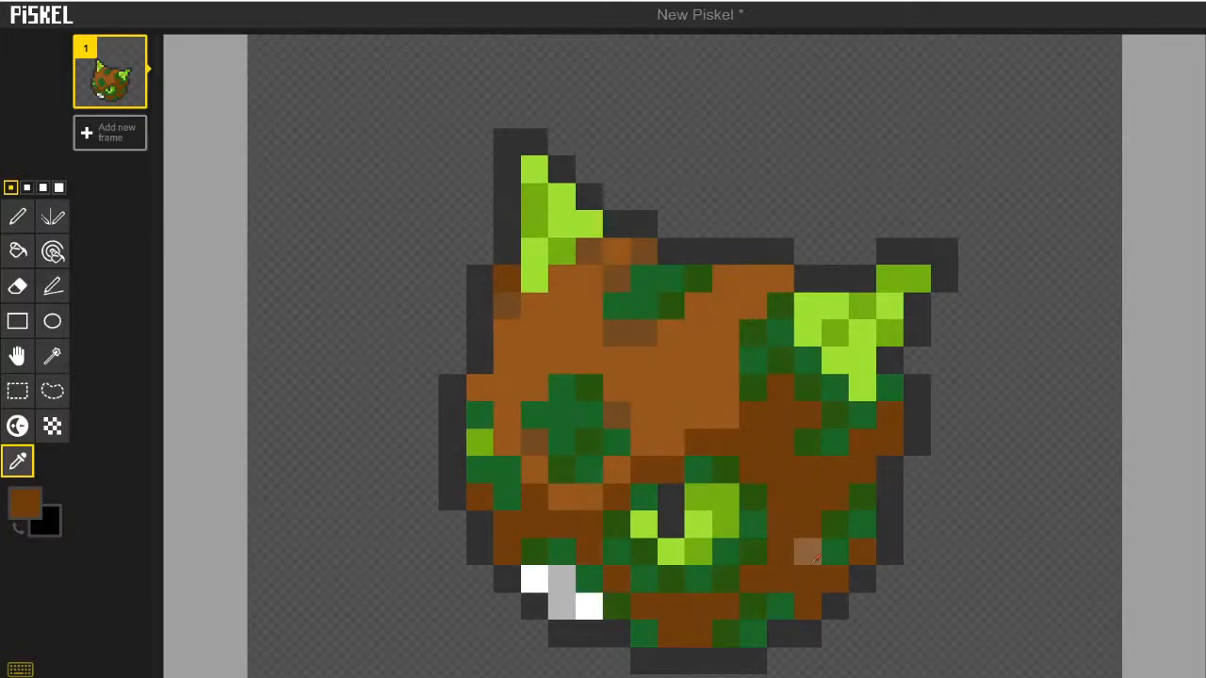
Add an empty frame and import the copied Onix sprite as a new frame, resized to 32 x 30
{"action": "key", "text": "n"}
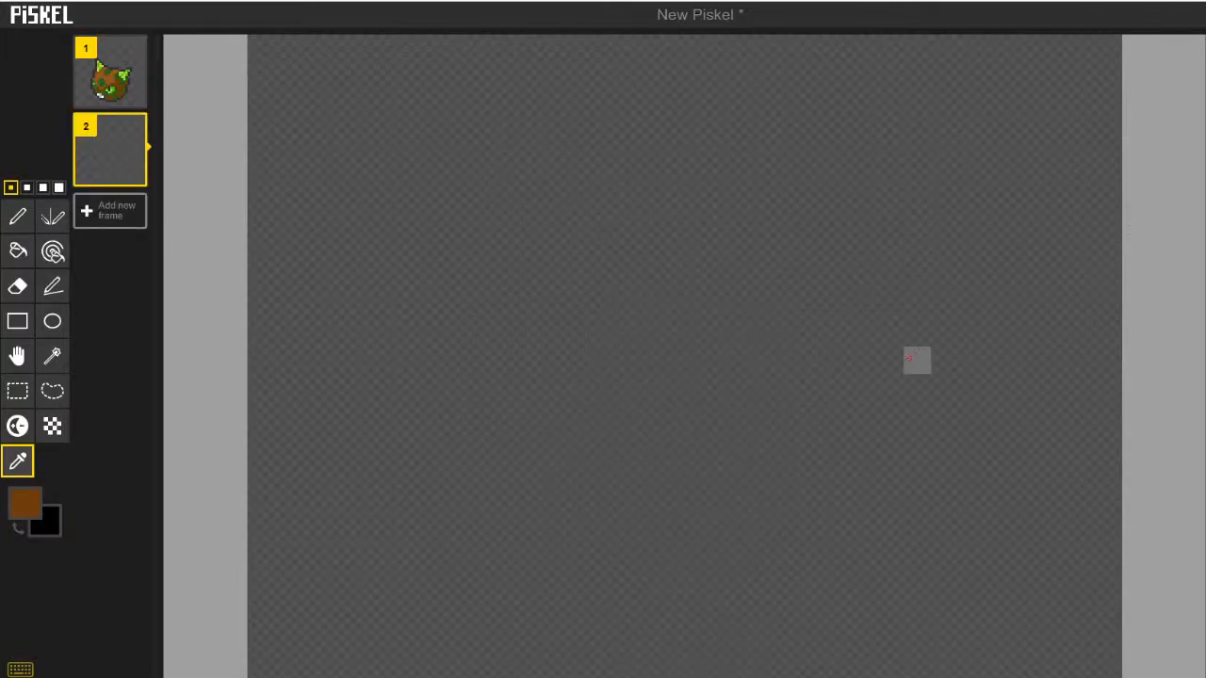
{"action": "key", "text": "ctrl+v"}
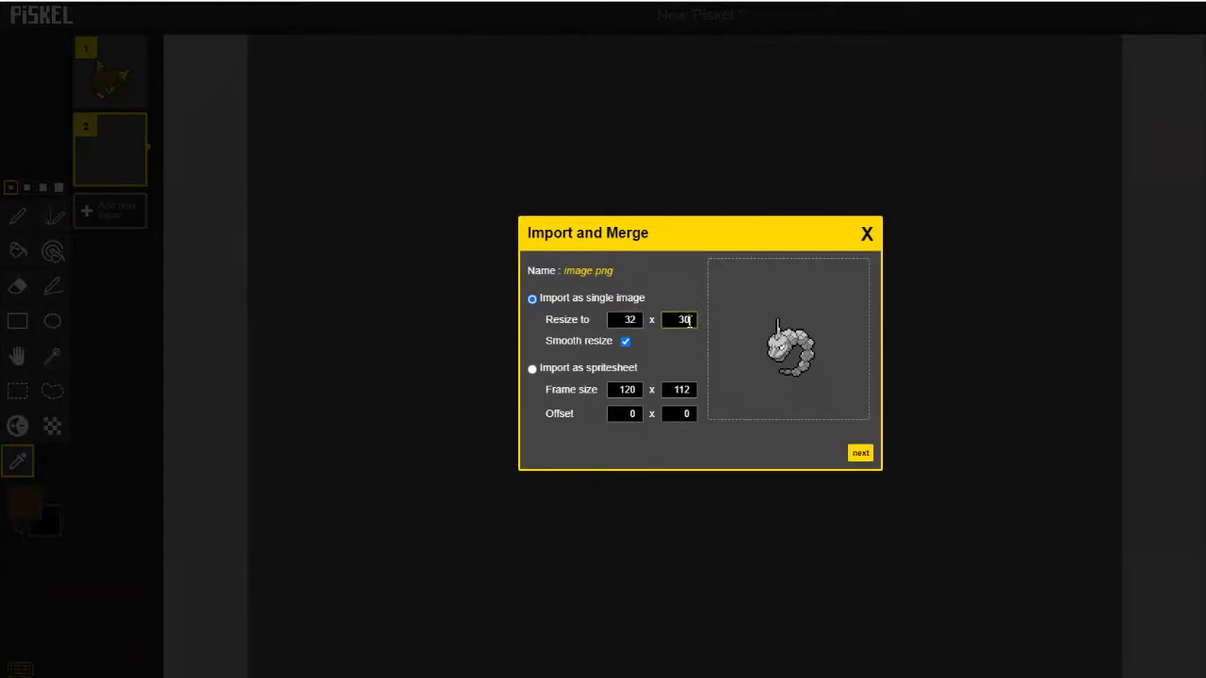
{"action": "key", "text": "Return"}
{"action": "left_click", "coordinate": [860, 451]}
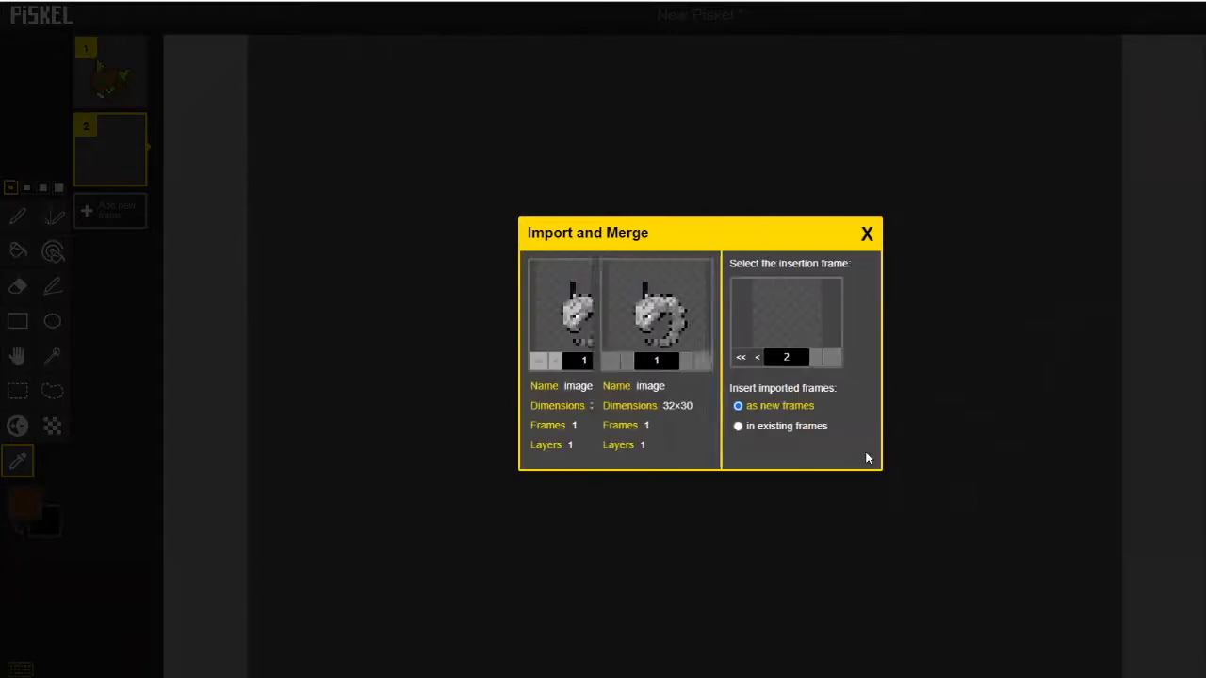
{"action": "left_click", "coordinate": [861, 452]}
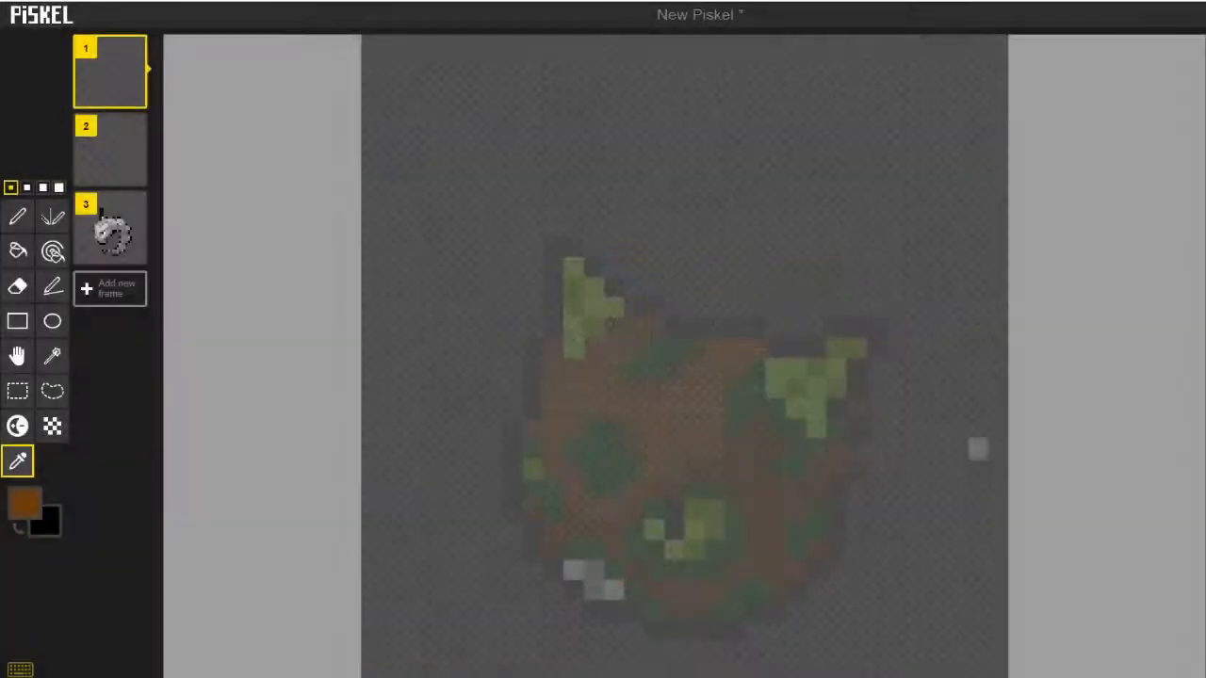
Delete the imported Onix frame and the empty second frame, keeping only the Glalie frame
{"action": "left_click", "coordinate": [134, 206]}
{"action": "mouse_move", "coordinate": [146, 136]}
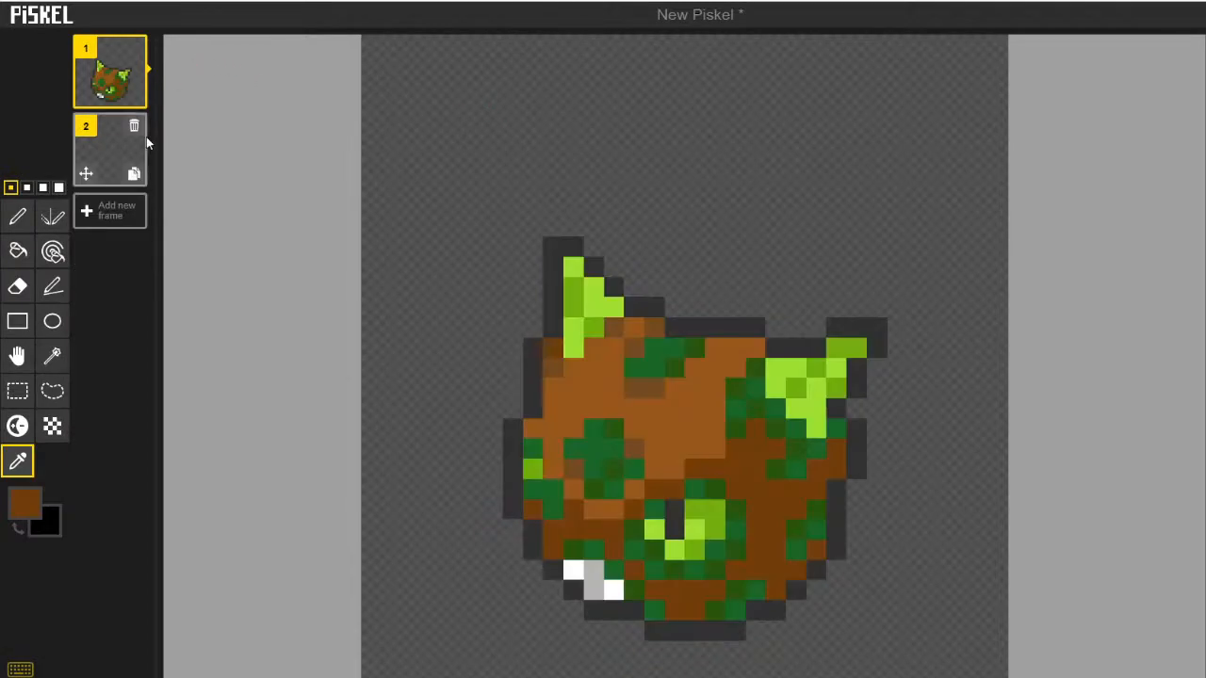
{"action": "left_click", "coordinate": [137, 130]}
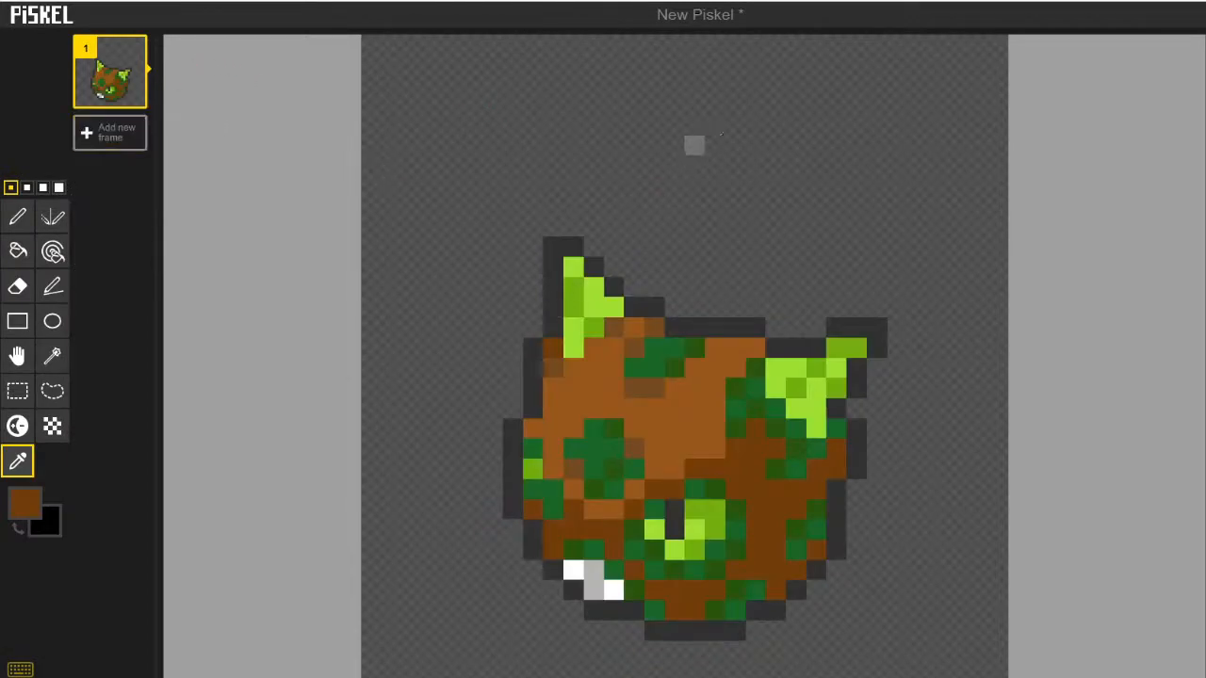
{"action": "key", "text": "ctrl+v"}
{"action": "key", "text": "Escape"}
{"action": "left_click", "coordinate": [92, 141]}
{"action": "key", "text": "ctrl+v"}
{"action": "key", "text": "Escape"}
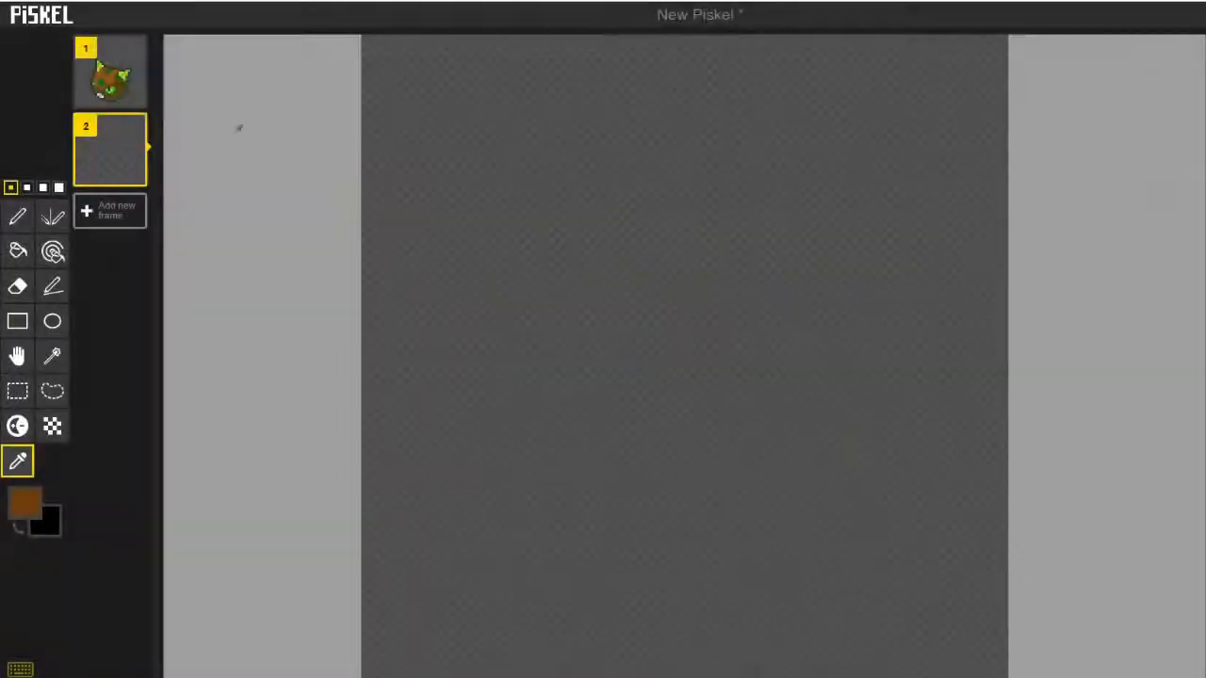
{"action": "left_click", "coordinate": [141, 120]}
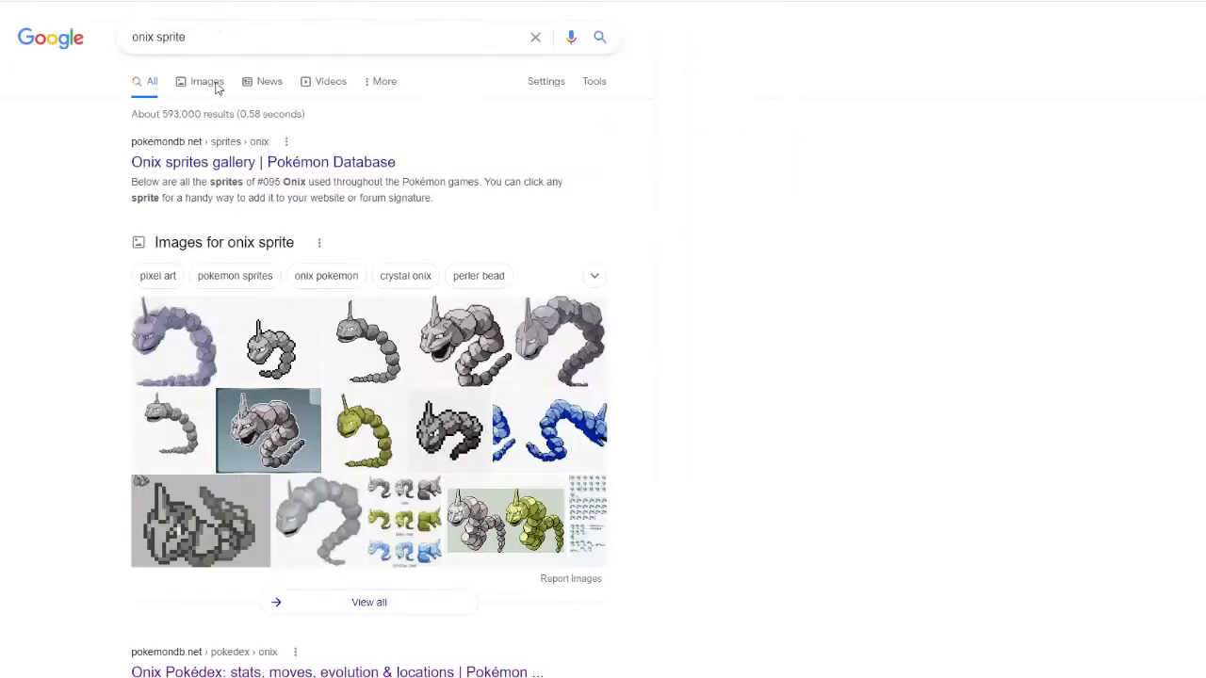
Switch to the Google image results for "onix sprite" and open the Pokémon Database page of Onix sprites
{"action": "left_click", "coordinate": [215, 85]}
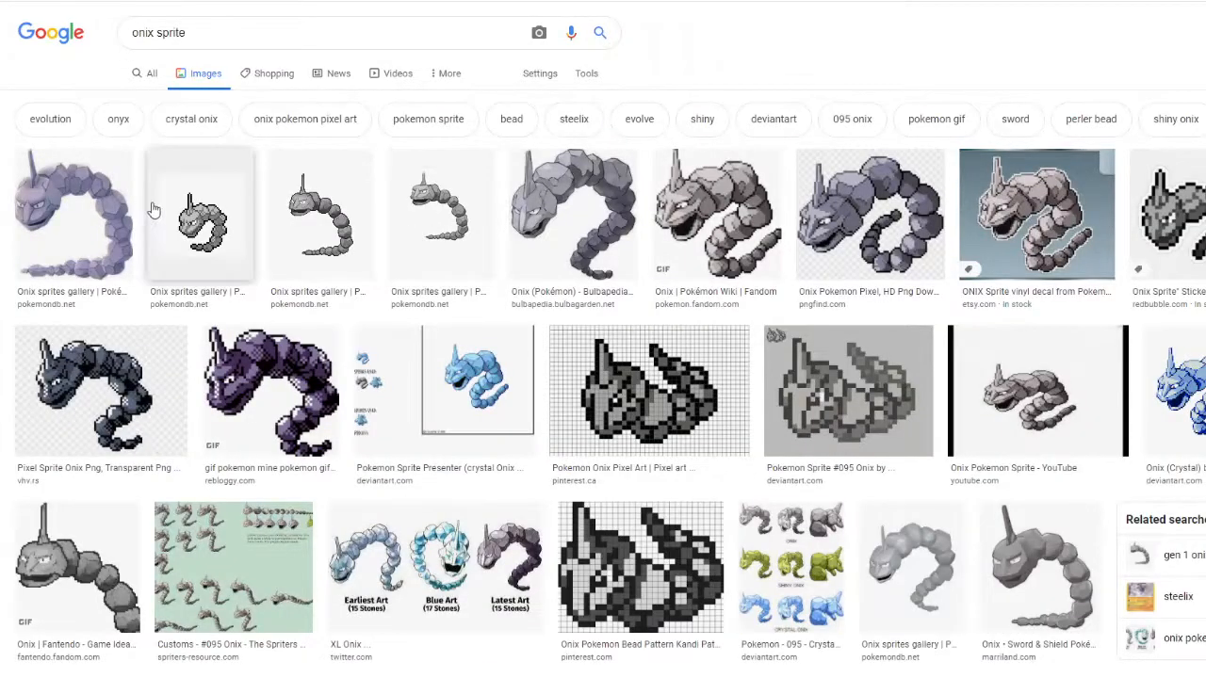
{"action": "left_click", "coordinate": [158, 209]}
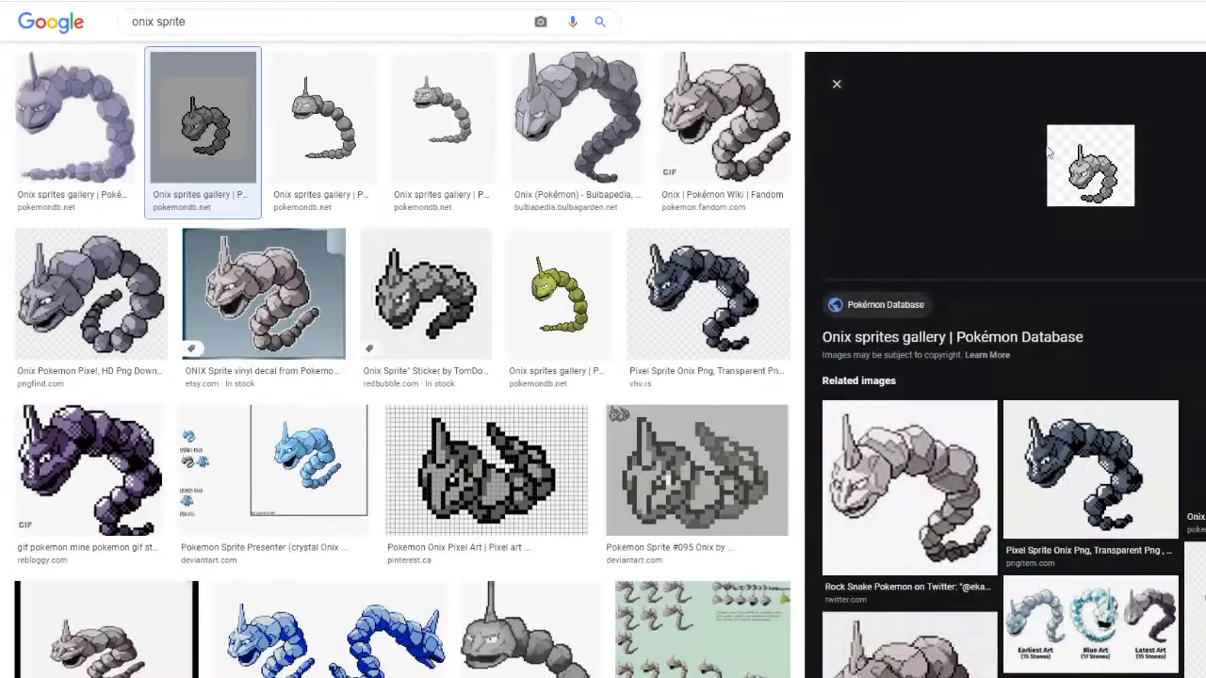
{"action": "left_click", "coordinate": [1050, 152]}
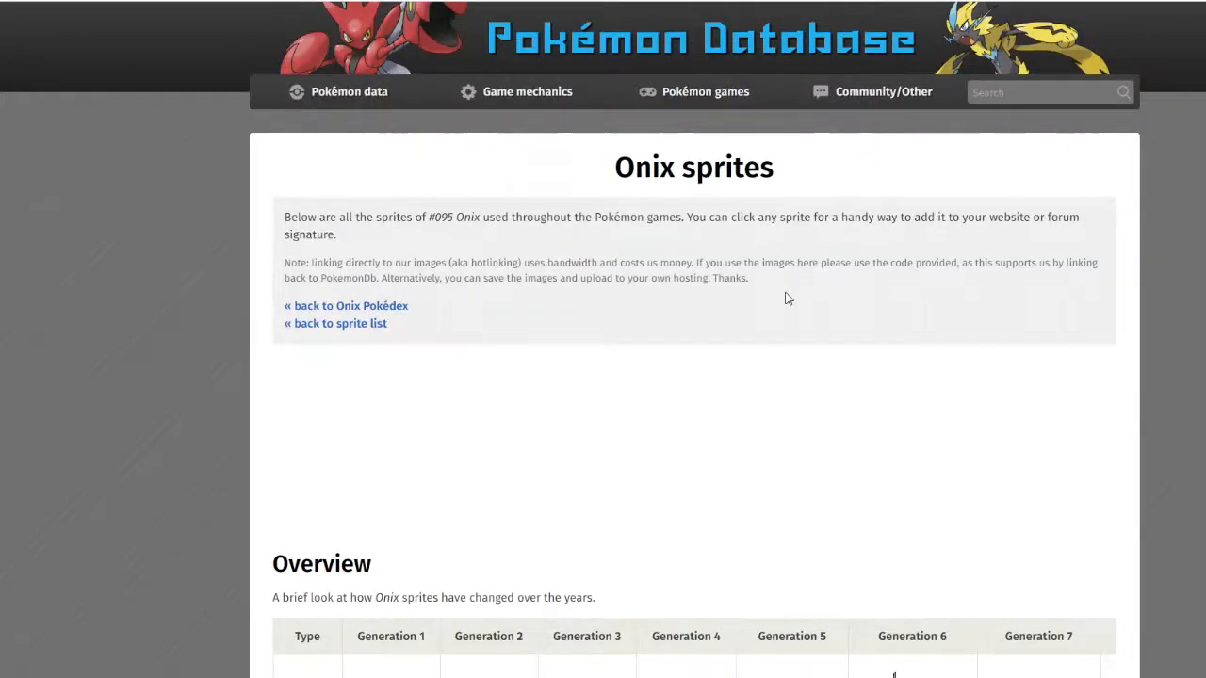
{"action": "scroll", "coordinate": [758, 332], "scroll_direction": "down", "scroll_amount": 5}
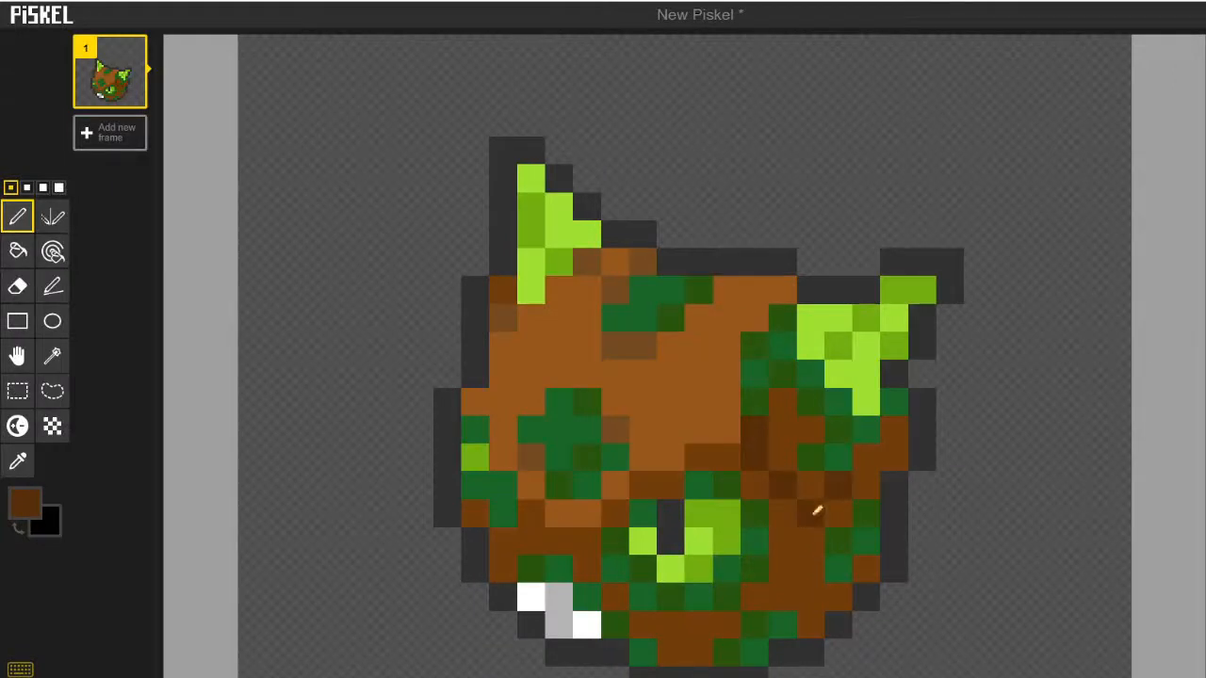
Dither the right cheek between the eye and the edge patches with darker brown pixels
{"action": "mouse_move", "coordinate": [817, 509]}
{"action": "left_mouse_down"}
{"action": "mouse_move", "coordinate": [786, 555]}
{"action": "mouse_move", "coordinate": [795, 584]}
{"action": "mouse_move", "coordinate": [803, 574]}
{"action": "mouse_move", "coordinate": [835, 597]}
{"action": "left_mouse_up"}
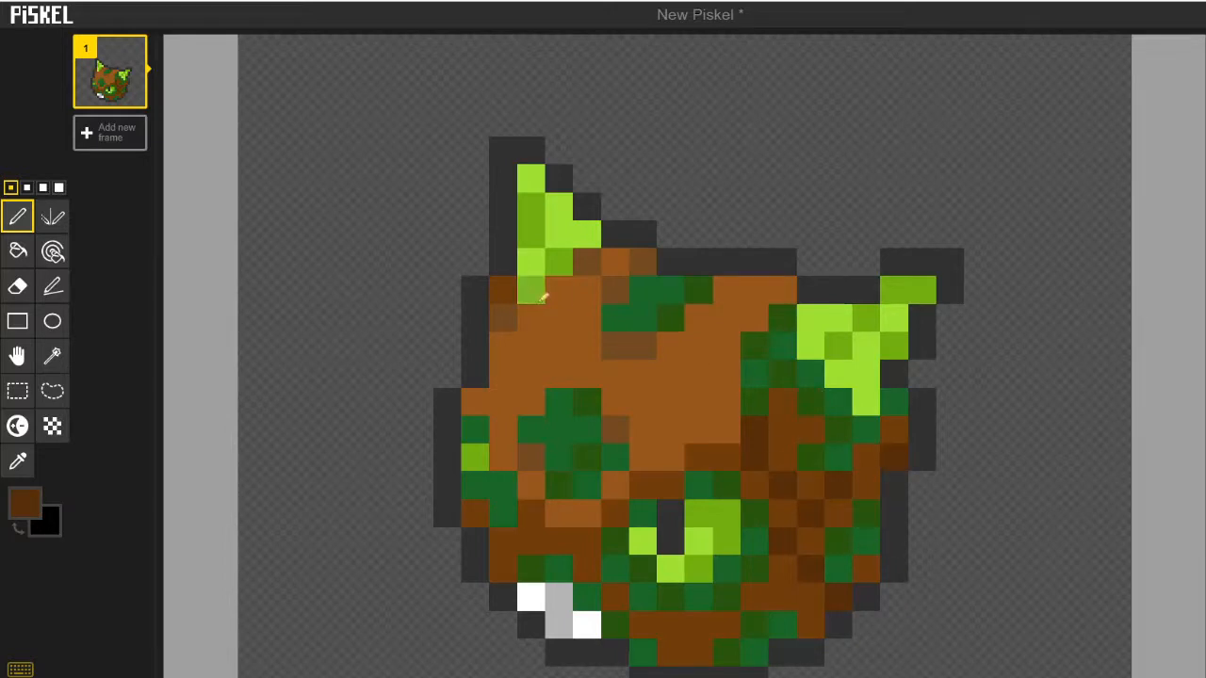
Dot dark brown pixels on the chin and the left cheek, undoing the last strokes beneath the left moss patch
{"action": "left_click", "coordinate": [761, 599]}
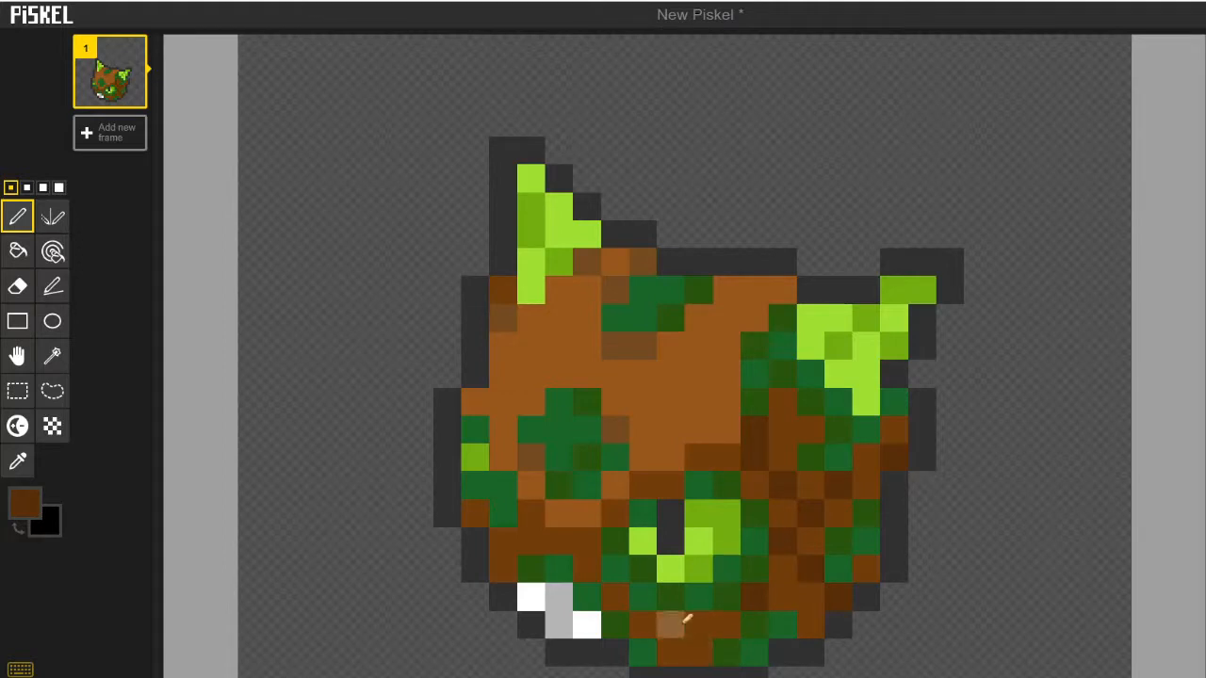
{"action": "left_click", "coordinate": [697, 624]}
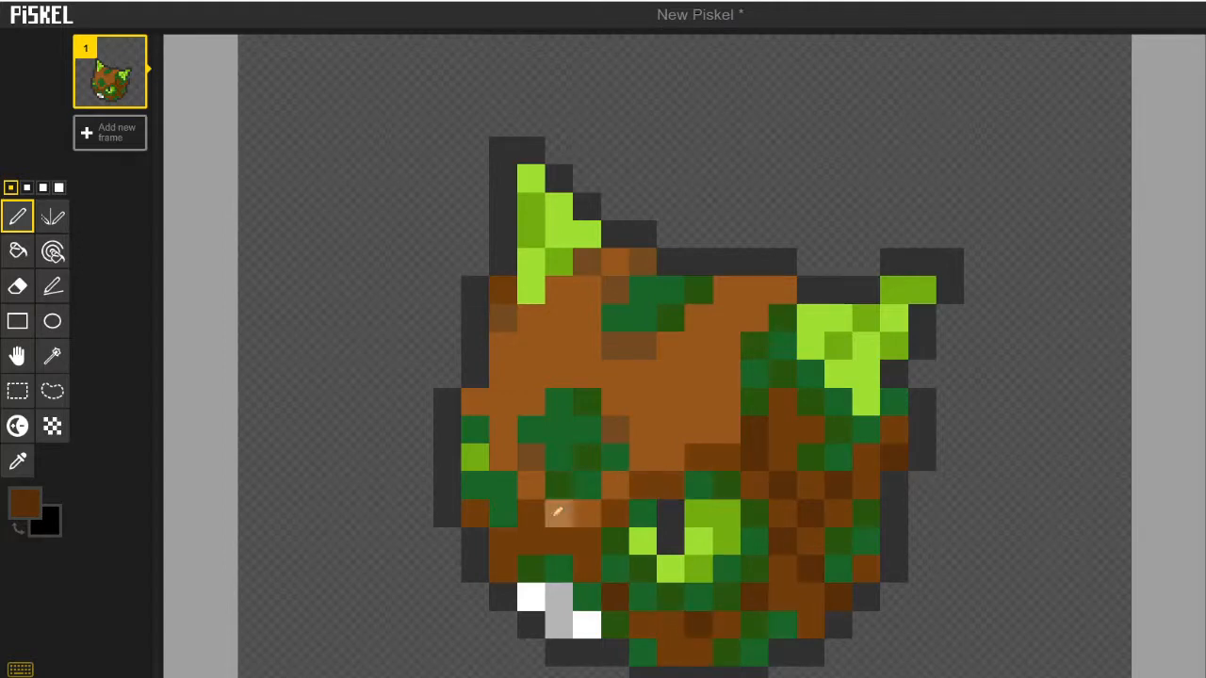
{"action": "left_click", "coordinate": [536, 484]}
{"action": "left_click_drag", "start_coordinate": [566, 515], "coordinate": [577, 518]}
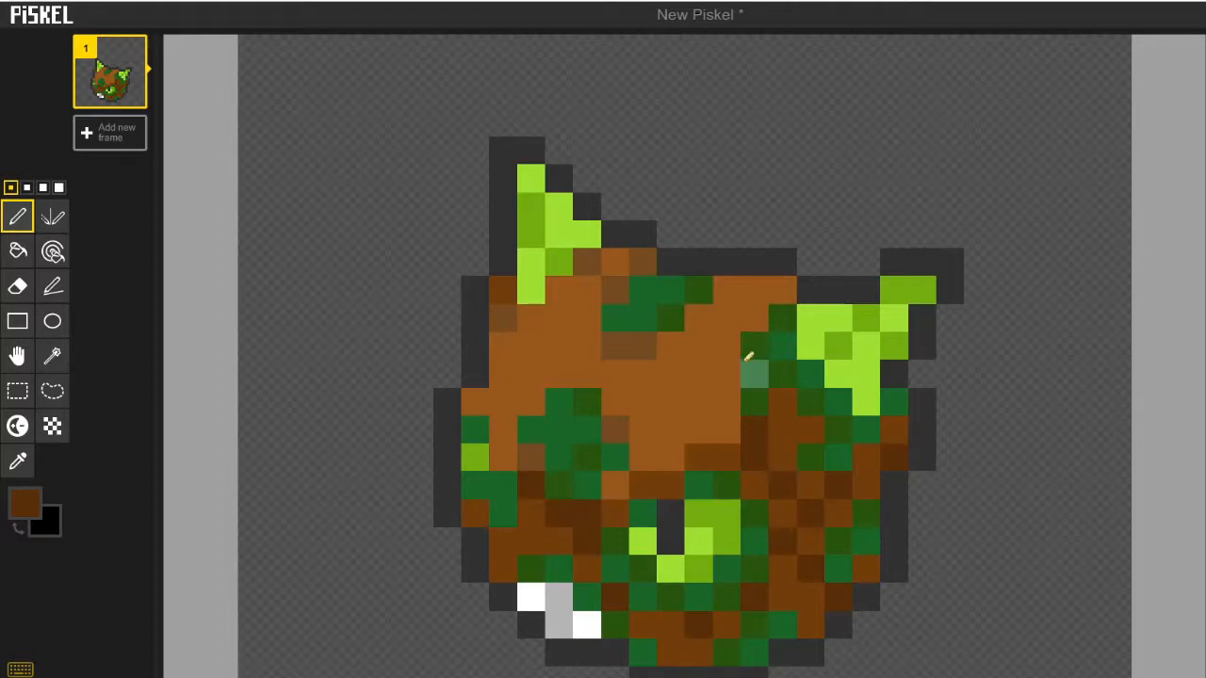
{"action": "key", "text": "ctrl+z"}
{"action": "key", "text": "ctrl+z"}
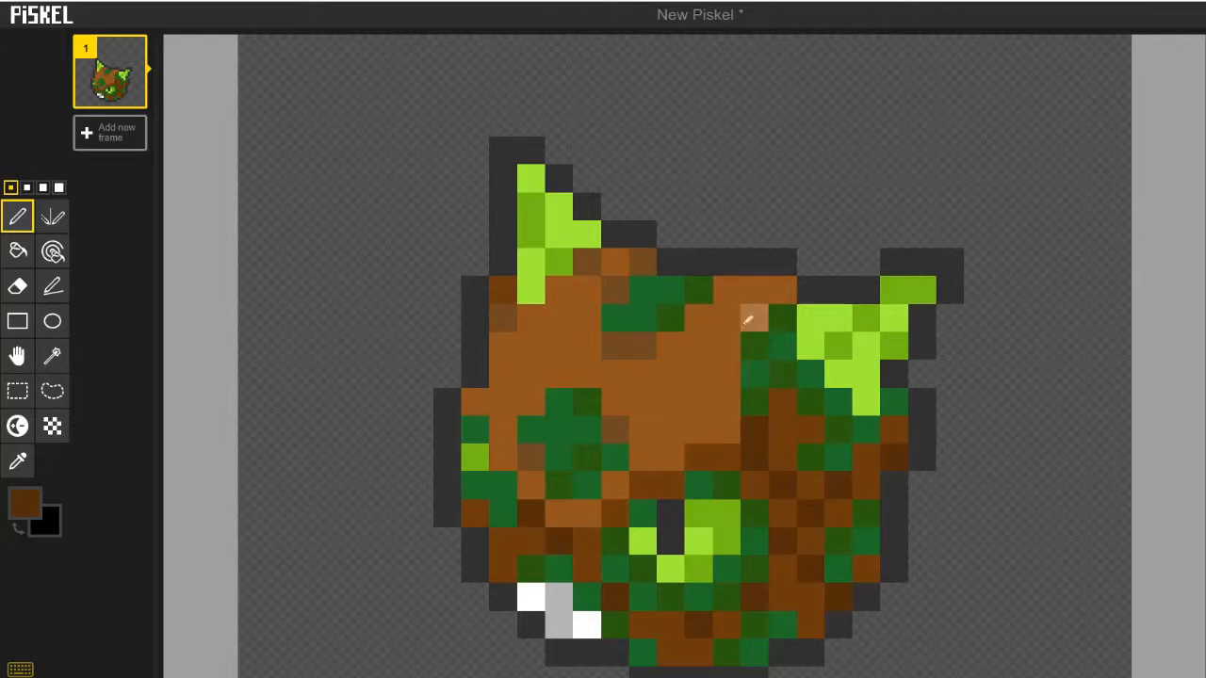
Add dark brown texture pixels across the middle of the forehead, below the top moss patch and beside the right one
{"action": "left_click", "coordinate": [670, 347]}
{"action": "left_click", "coordinate": [699, 374]}
{"action": "left_click", "coordinate": [726, 374]}
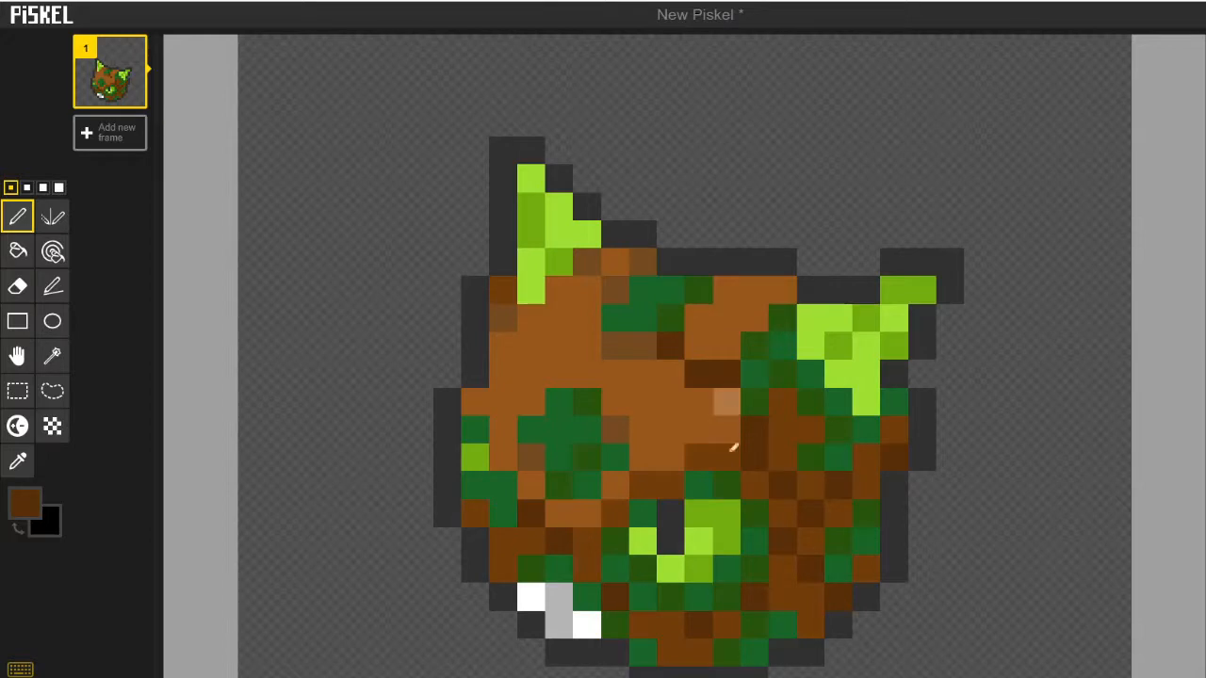
{"action": "left_click", "coordinate": [614, 373]}
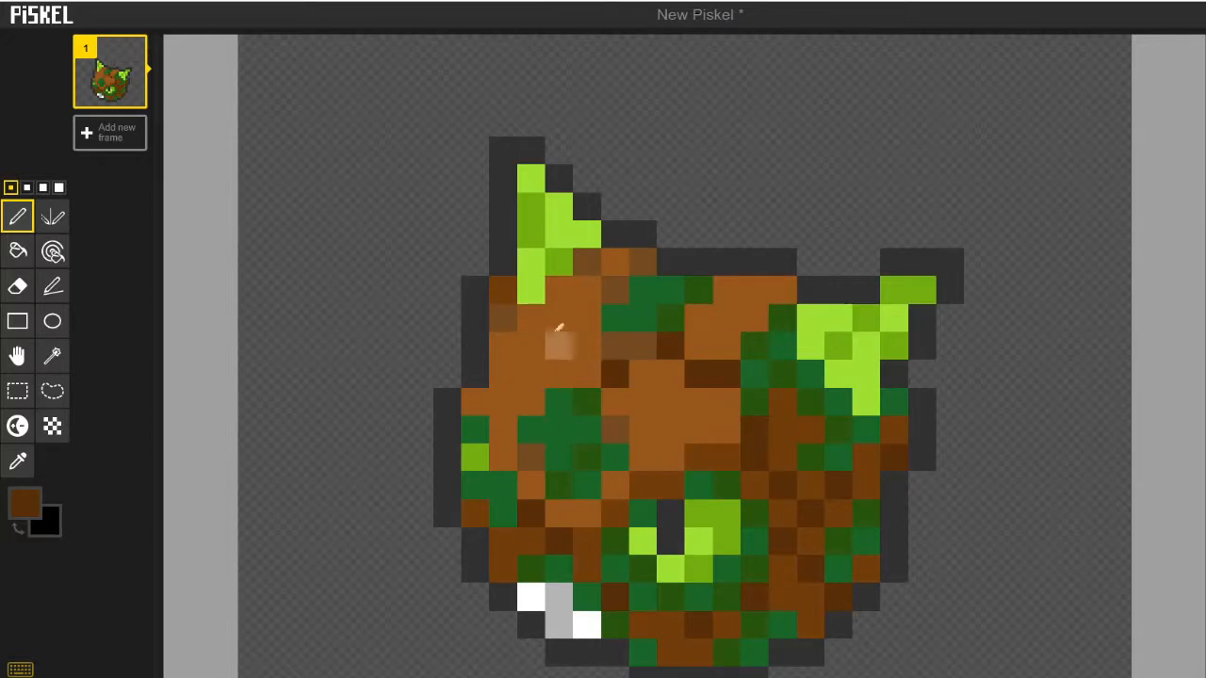
Dot dark brown pixels on the left side of the forehead, from the base of the left ear to above the left moss patch
{"action": "left_click", "coordinate": [556, 285]}
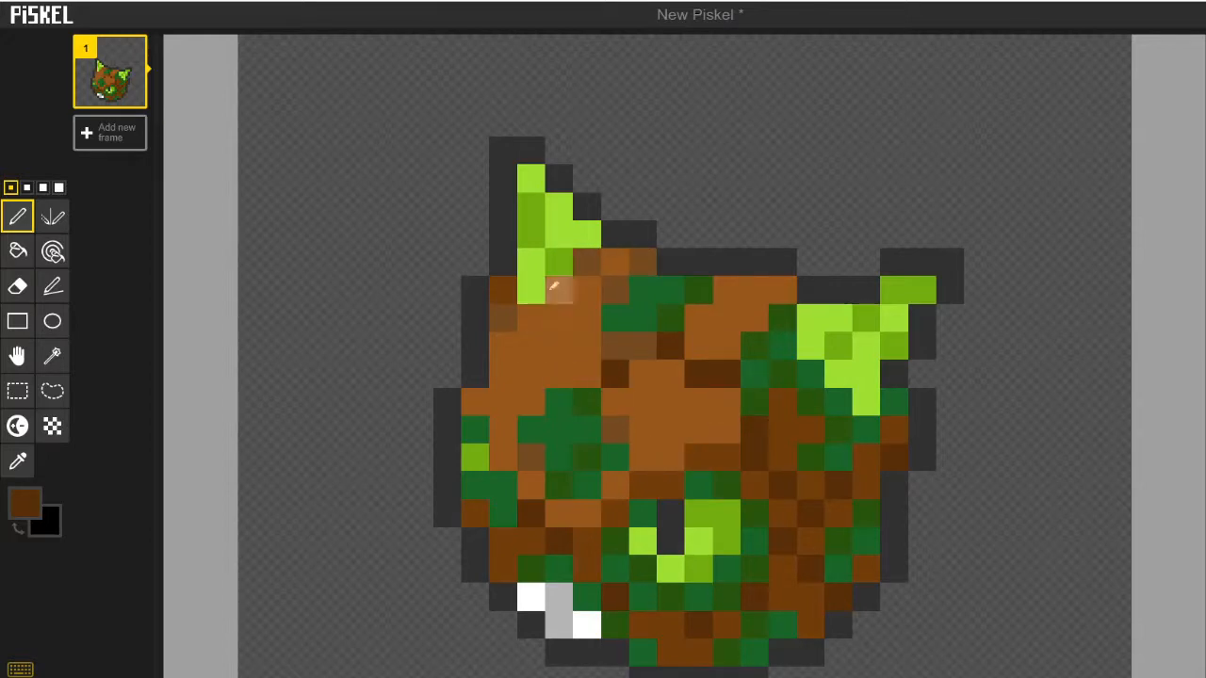
{"action": "left_click", "coordinate": [589, 314]}
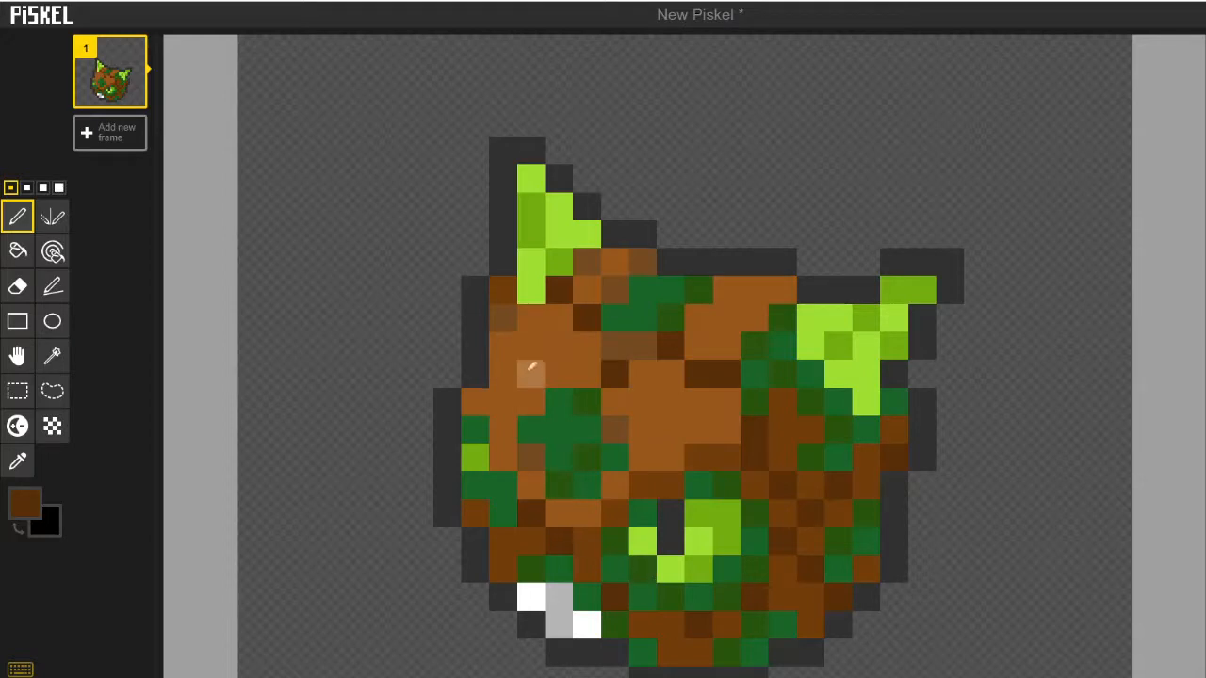
{"action": "left_click", "coordinate": [531, 346]}
{"action": "left_click", "coordinate": [531, 374]}
{"action": "left_click", "coordinate": [504, 403]}
Sample the medium brown and shade pixels beside the dark spots above the eye and below the left ear
{"action": "scroll", "coordinate": [816, 489], "scroll_direction": "down", "scroll_amount": 2}
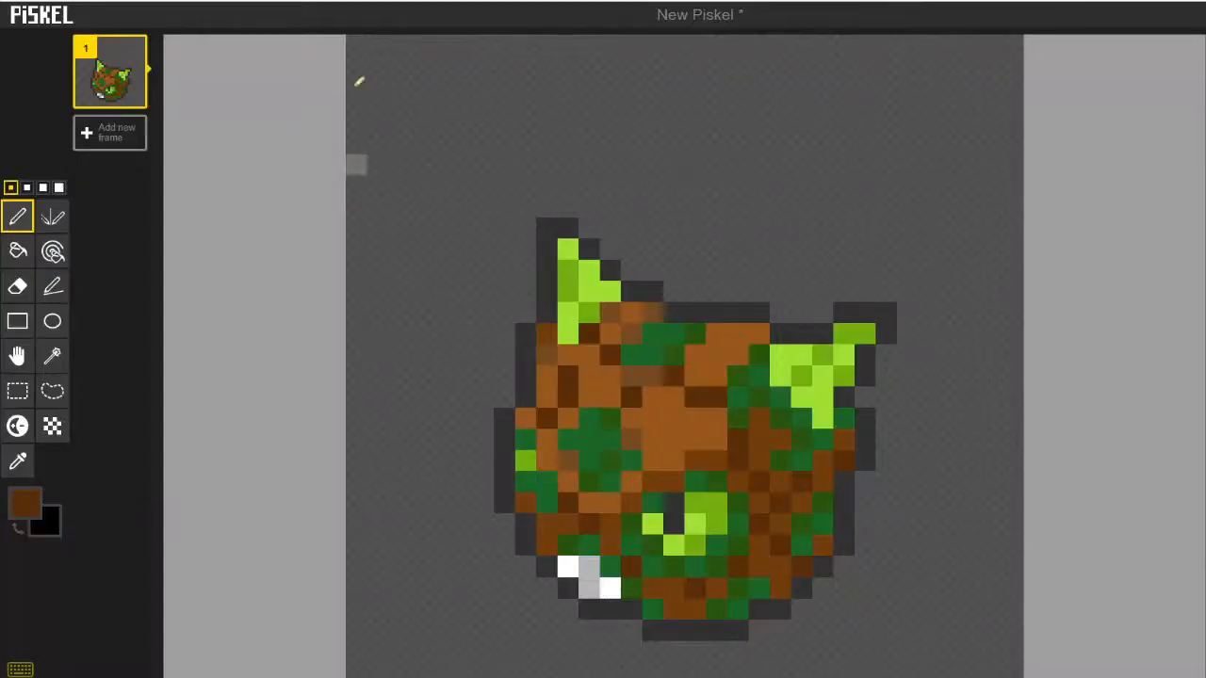
{"action": "scroll", "coordinate": [552, 408], "scroll_direction": "up", "scroll_amount": 2}
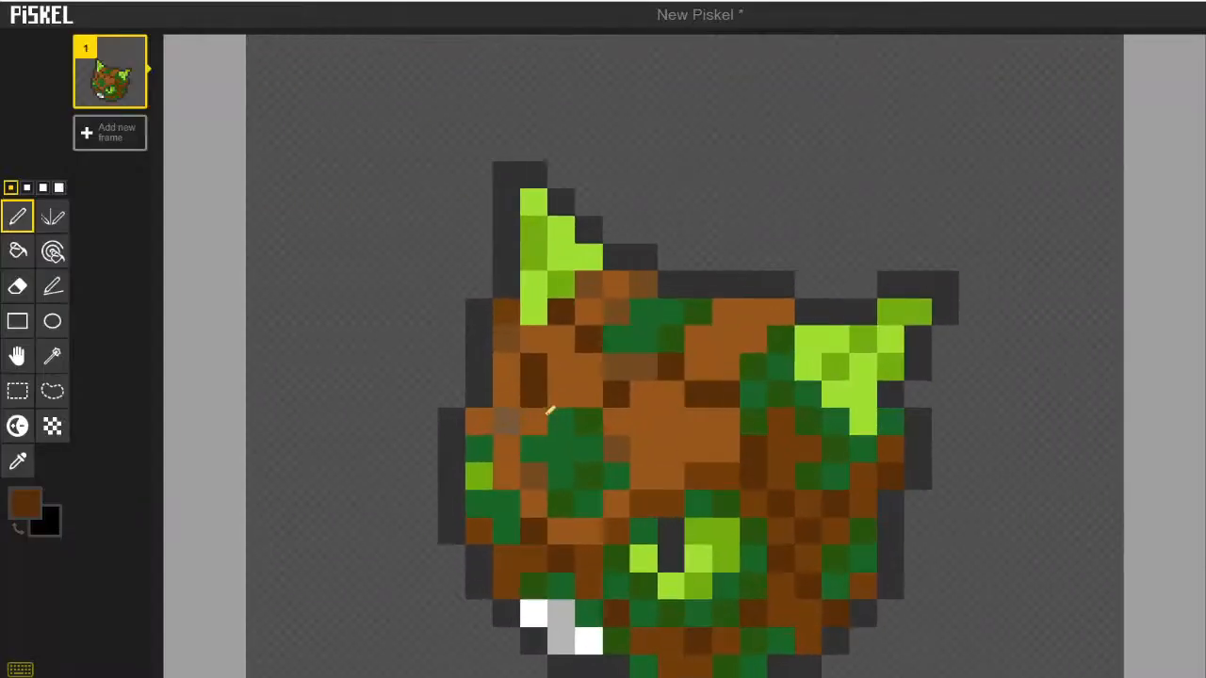
{"action": "scroll", "coordinate": [552, 414], "scroll_direction": "down", "scroll_amount": 2}
{"action": "scroll", "coordinate": [813, 552], "scroll_direction": "up", "scroll_amount": 2}
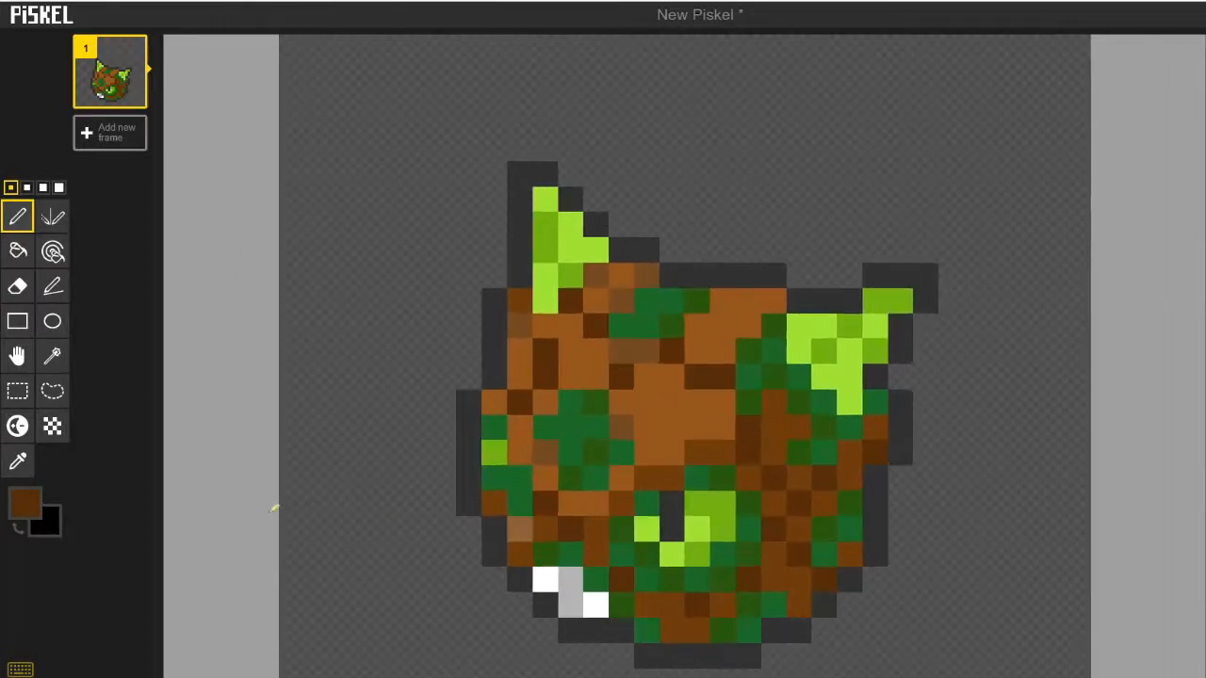
{"action": "left_click", "coordinate": [17, 461]}
{"action": "left_click", "coordinate": [694, 402]}
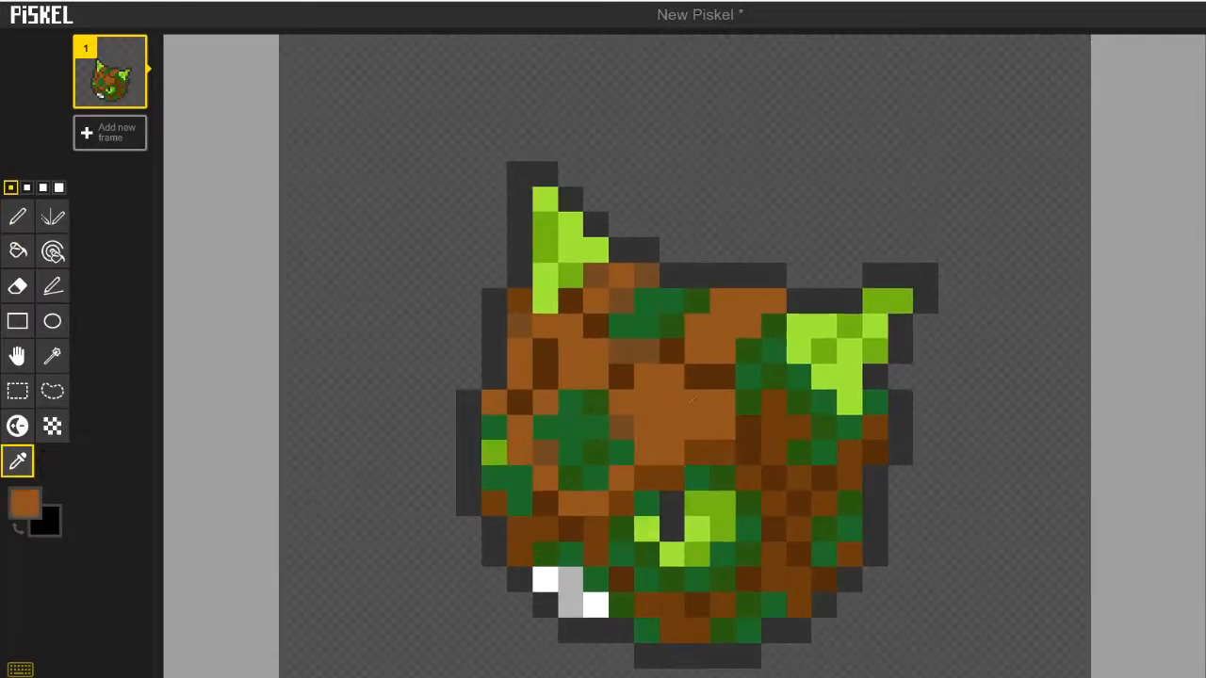
{"action": "left_click", "coordinate": [774, 416]}
{"action": "left_click", "coordinate": [17, 216]}
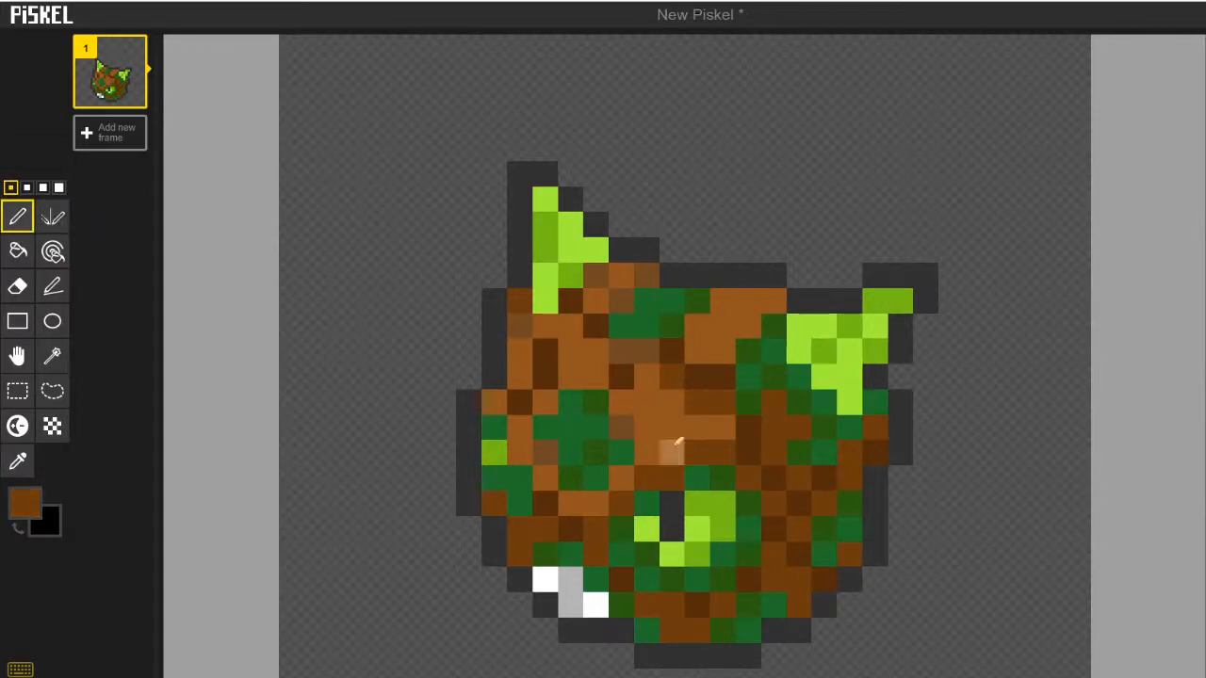
{"action": "left_click", "coordinate": [591, 347]}
{"action": "left_click", "coordinate": [576, 332]}
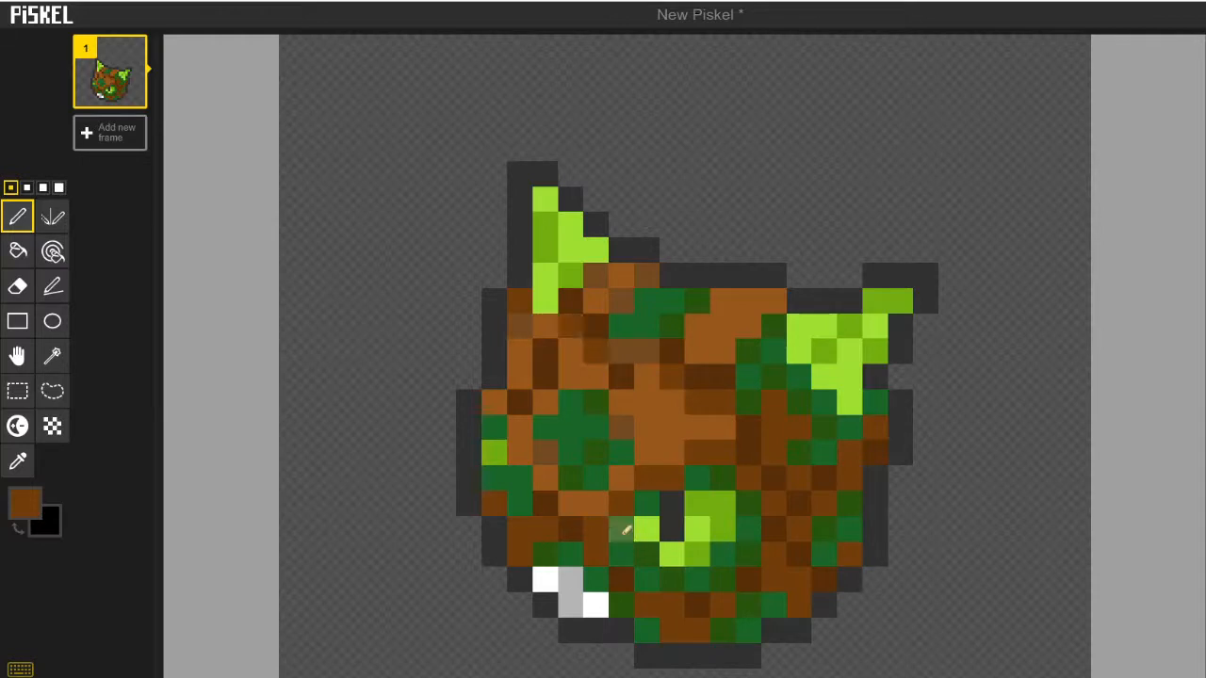
Sample the muted brown from the forehead and blend pixels beside the dark spots above the left moss patch
{"action": "left_click", "coordinate": [17, 461]}
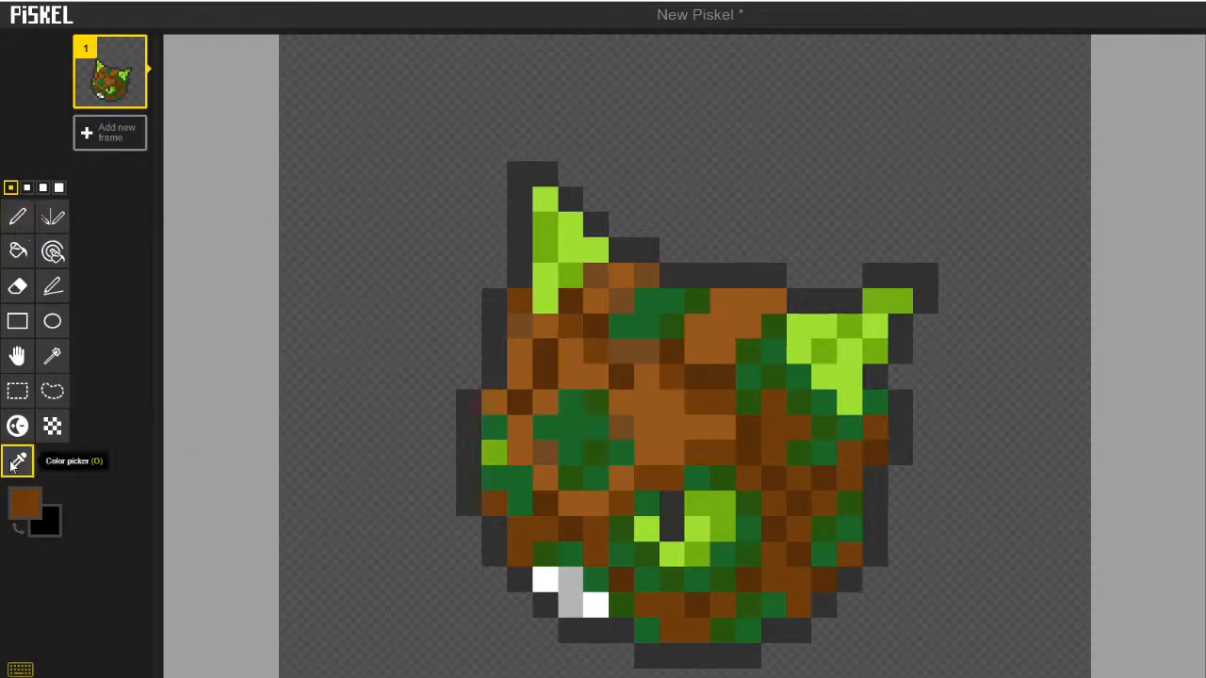
{"action": "left_click", "coordinate": [646, 426]}
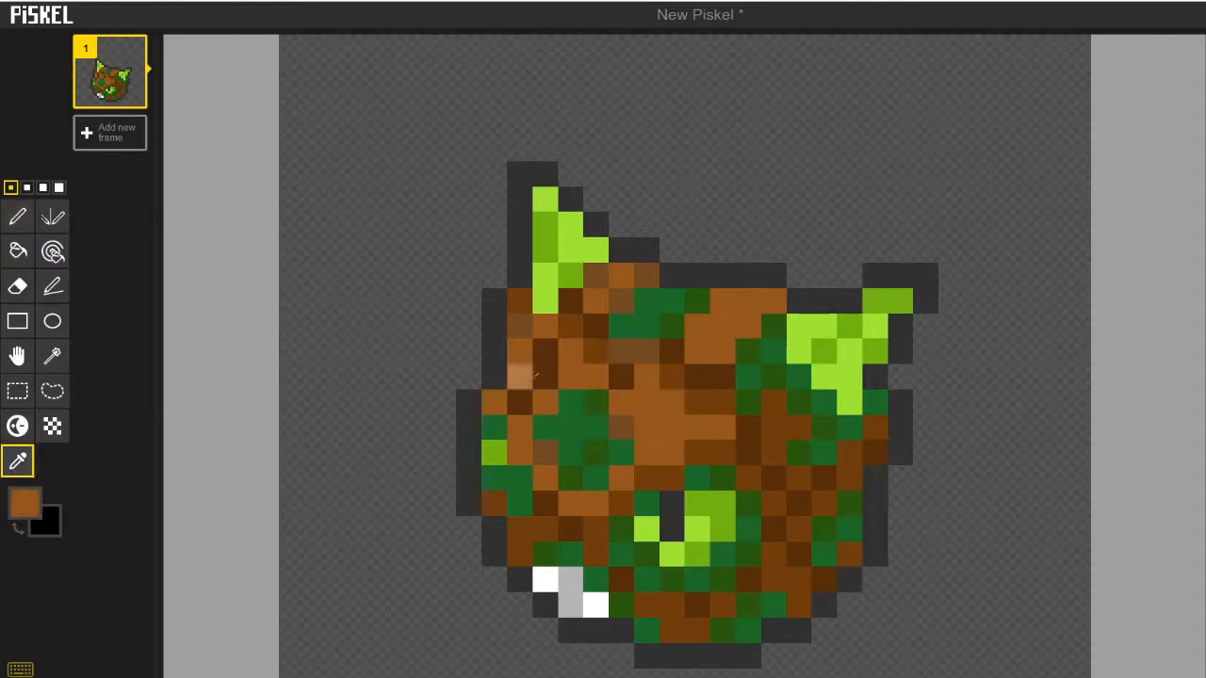
{"action": "left_click", "coordinate": [623, 347]}
{"action": "left_click", "coordinate": [17, 217]}
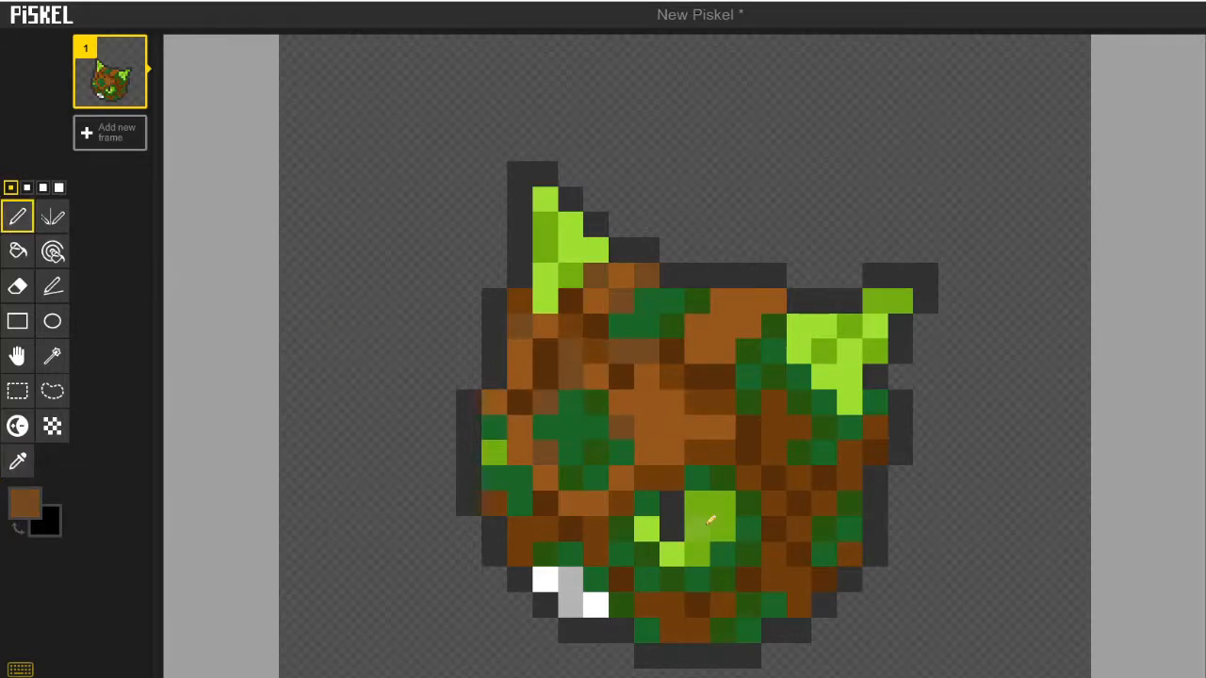
Paint sampled dark brown pixels just above the eye and blend them with an adjoining muted brown pixel
{"action": "scroll", "coordinate": [713, 514], "scroll_direction": "down", "scroll_amount": 1}
{"action": "scroll", "coordinate": [716, 521], "scroll_direction": "up", "scroll_amount": 2}
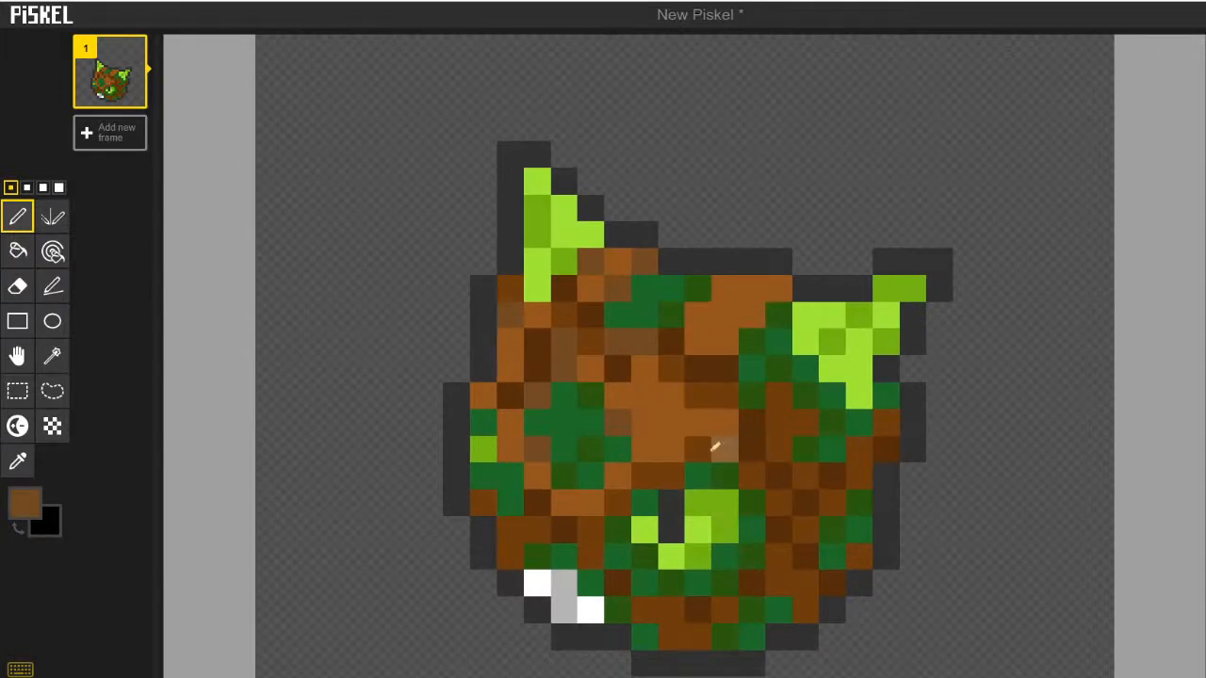
{"action": "scroll", "coordinate": [714, 447], "scroll_direction": "down", "scroll_amount": 1}
{"action": "scroll", "coordinate": [629, 552], "scroll_direction": "up", "scroll_amount": 2}
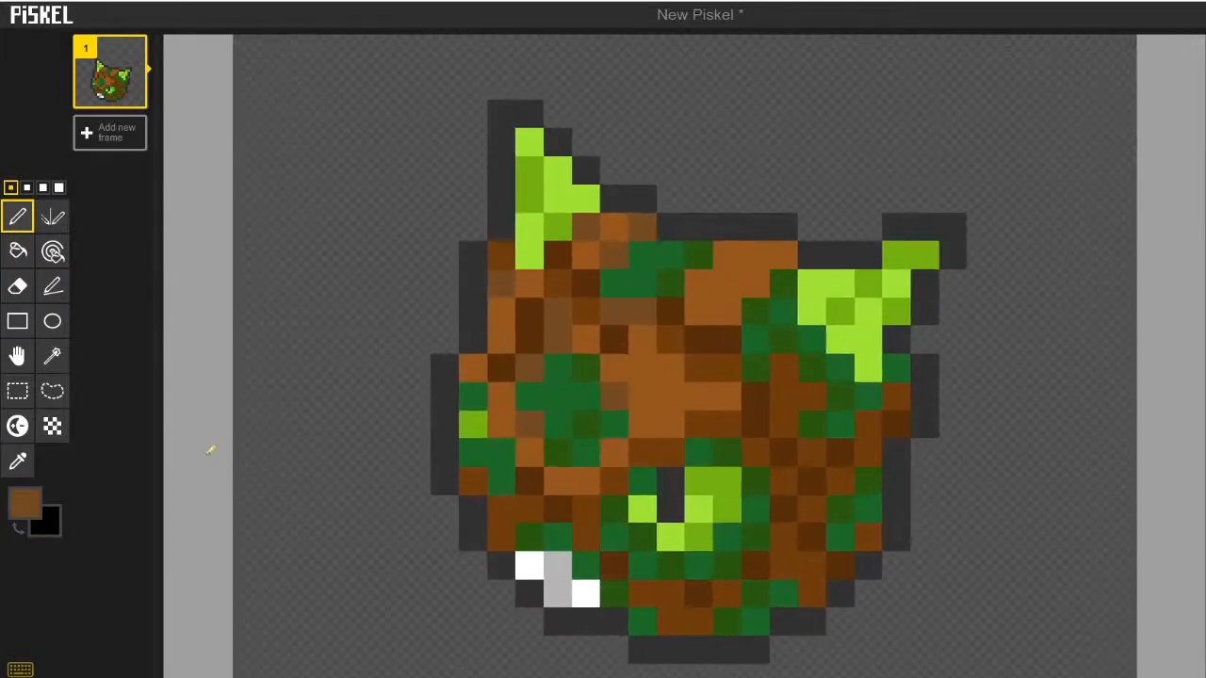
{"action": "left_click", "coordinate": [22, 465]}
{"action": "scroll", "coordinate": [1038, 650], "scroll_direction": "down", "scroll_amount": 3}
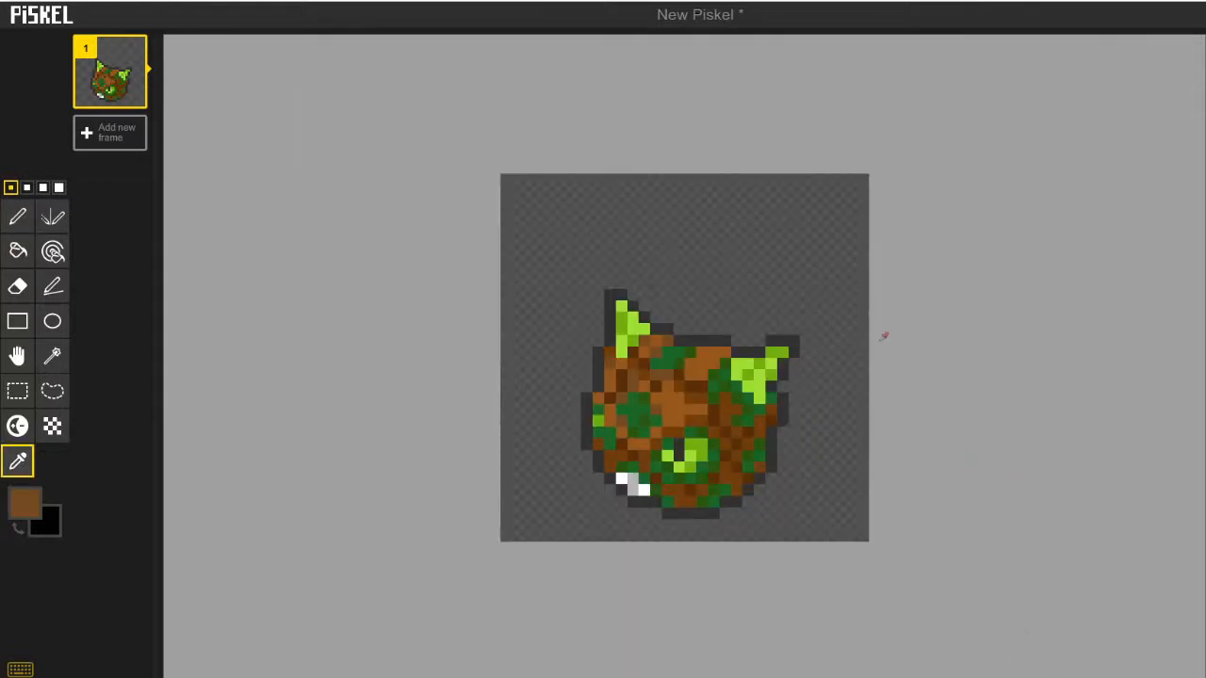
{"action": "scroll", "coordinate": [884, 336], "scroll_direction": "up", "scroll_amount": 5}
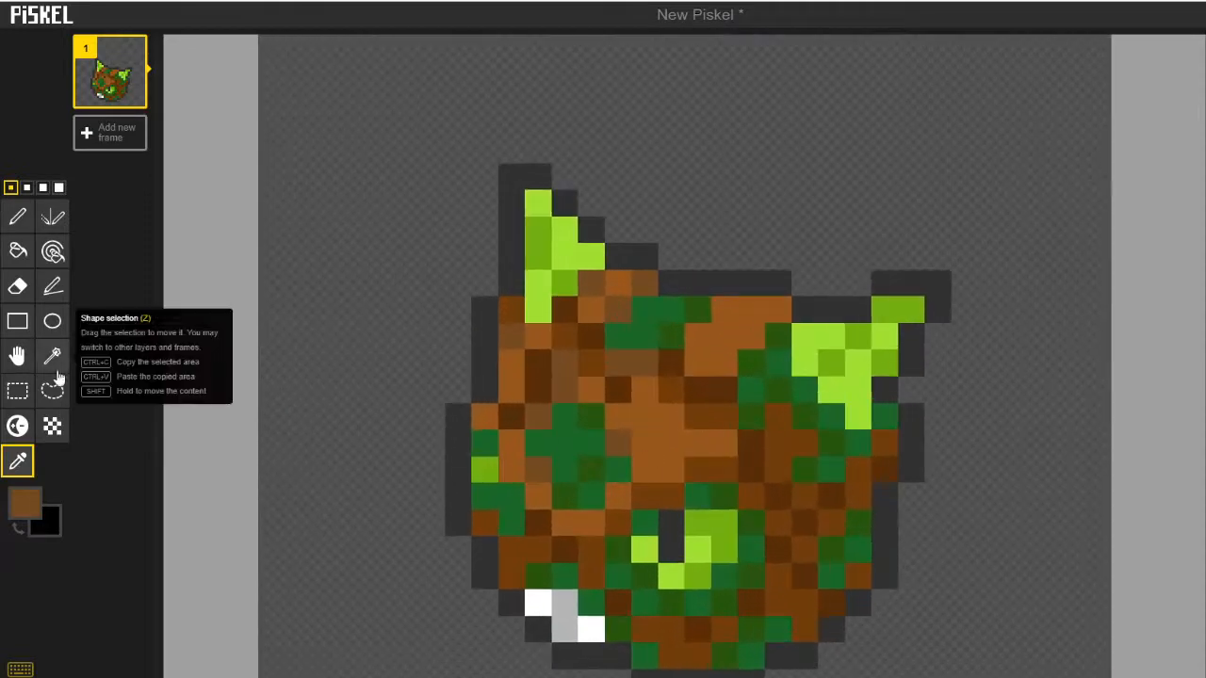
{"action": "left_click", "coordinate": [698, 383]}
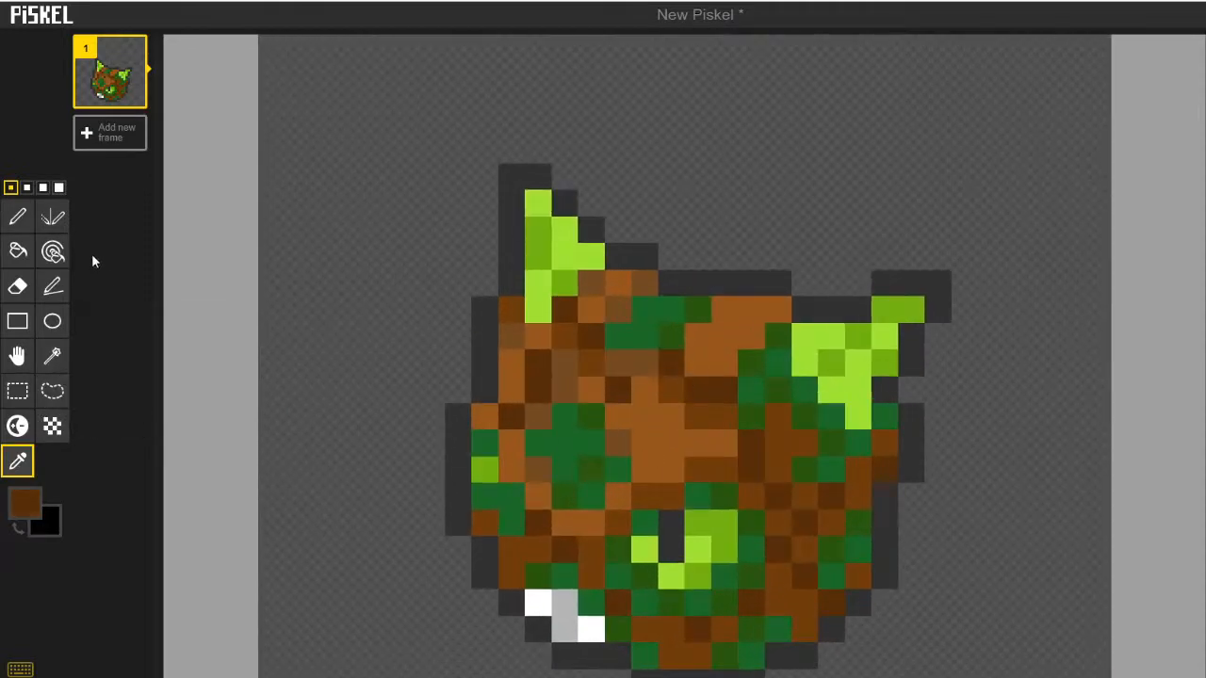
{"action": "left_click", "coordinate": [17, 217]}
{"action": "left_click", "coordinate": [670, 461]}
{"action": "left_click", "coordinate": [17, 461]}
{"action": "left_click", "coordinate": [644, 368]}
{"action": "left_click", "coordinate": [18, 216]}
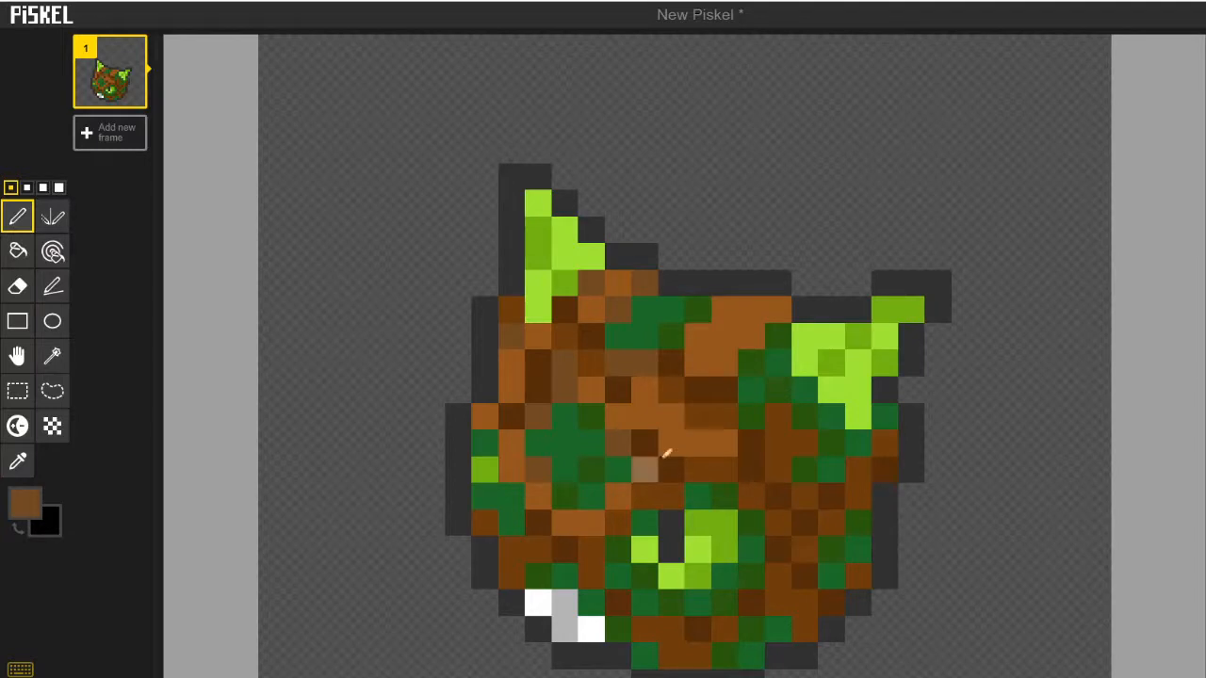
Sample the dark brown and place a pixel at the forehead's top edge beside the top moss patch, undoing misplaced ones
{"action": "scroll", "coordinate": [904, 379], "scroll_direction": "down", "scroll_amount": 5}
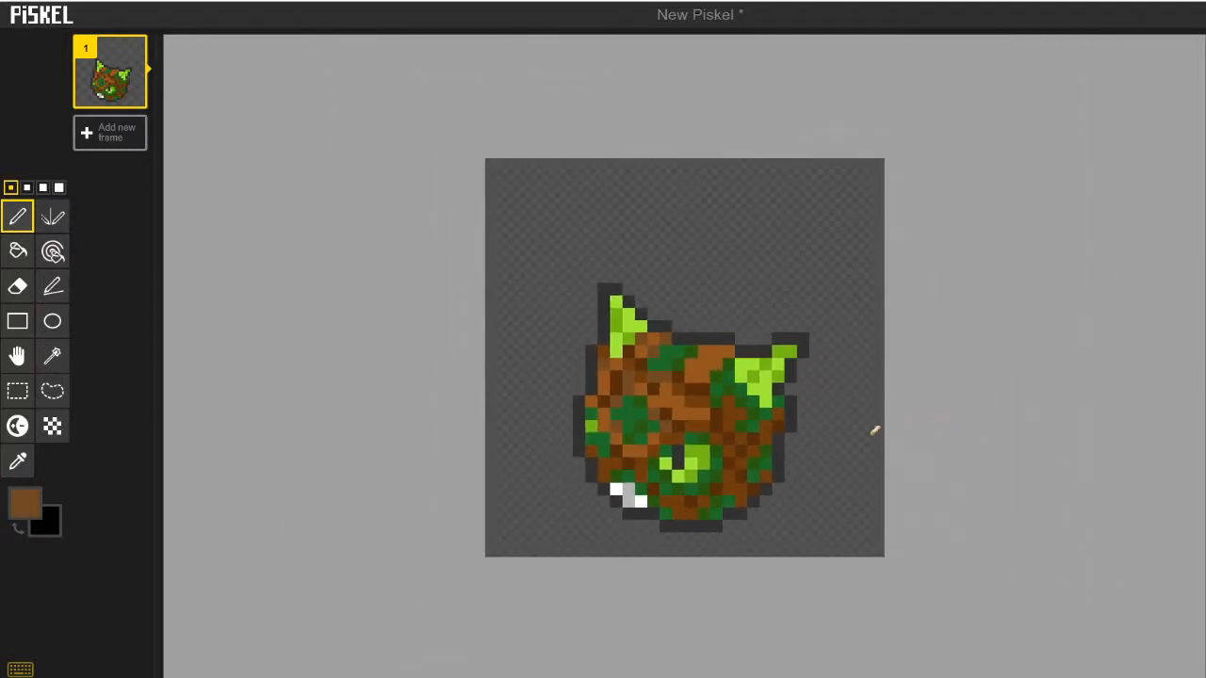
{"action": "scroll", "coordinate": [877, 430], "scroll_direction": "up", "scroll_amount": 4}
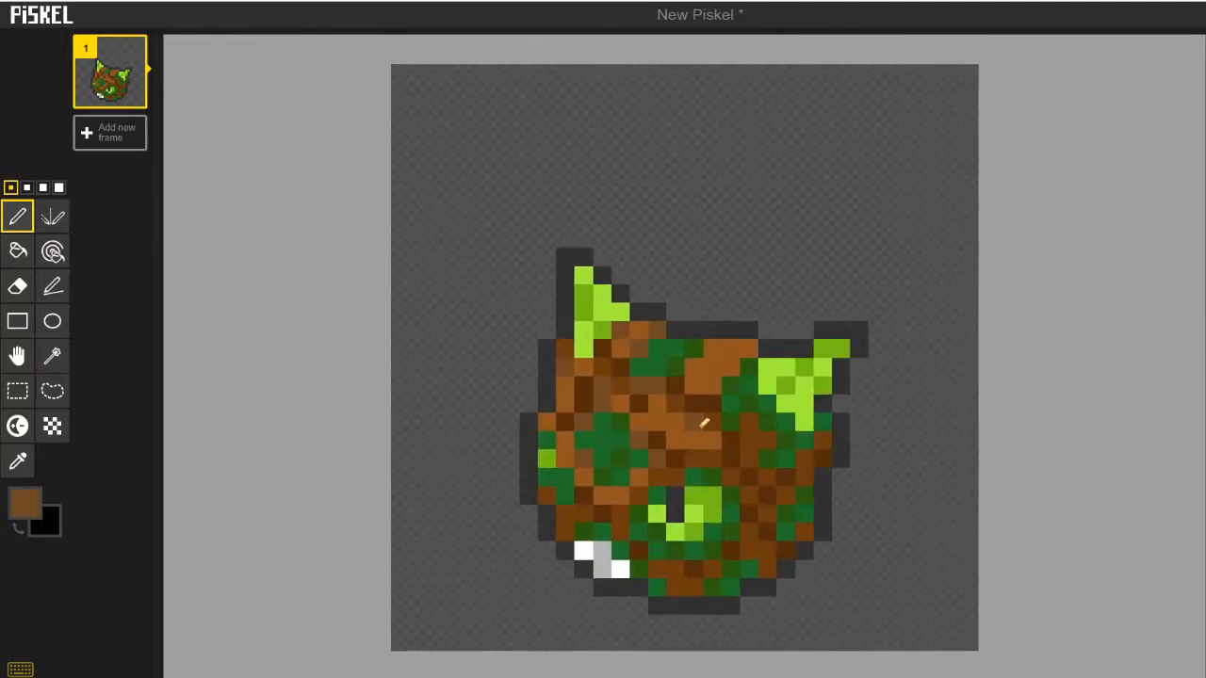
{"action": "scroll", "coordinate": [791, 501], "scroll_direction": "down", "scroll_amount": 3}
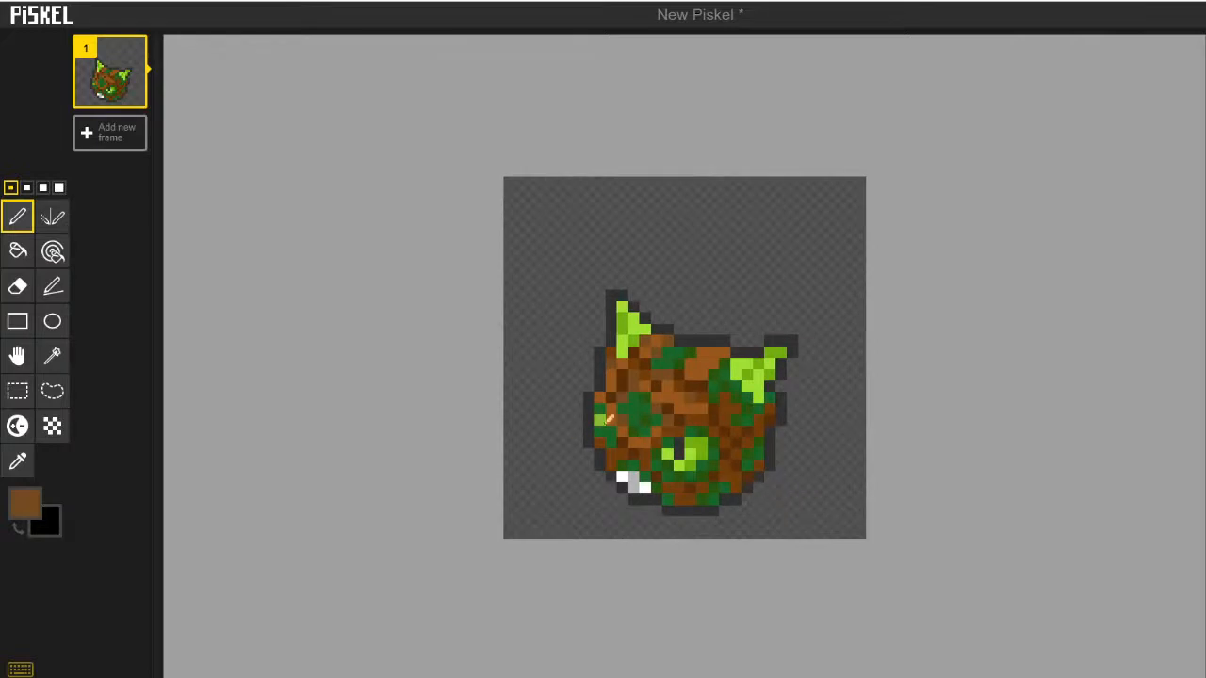
{"action": "scroll", "coordinate": [599, 420], "scroll_direction": "up", "scroll_amount": 3}
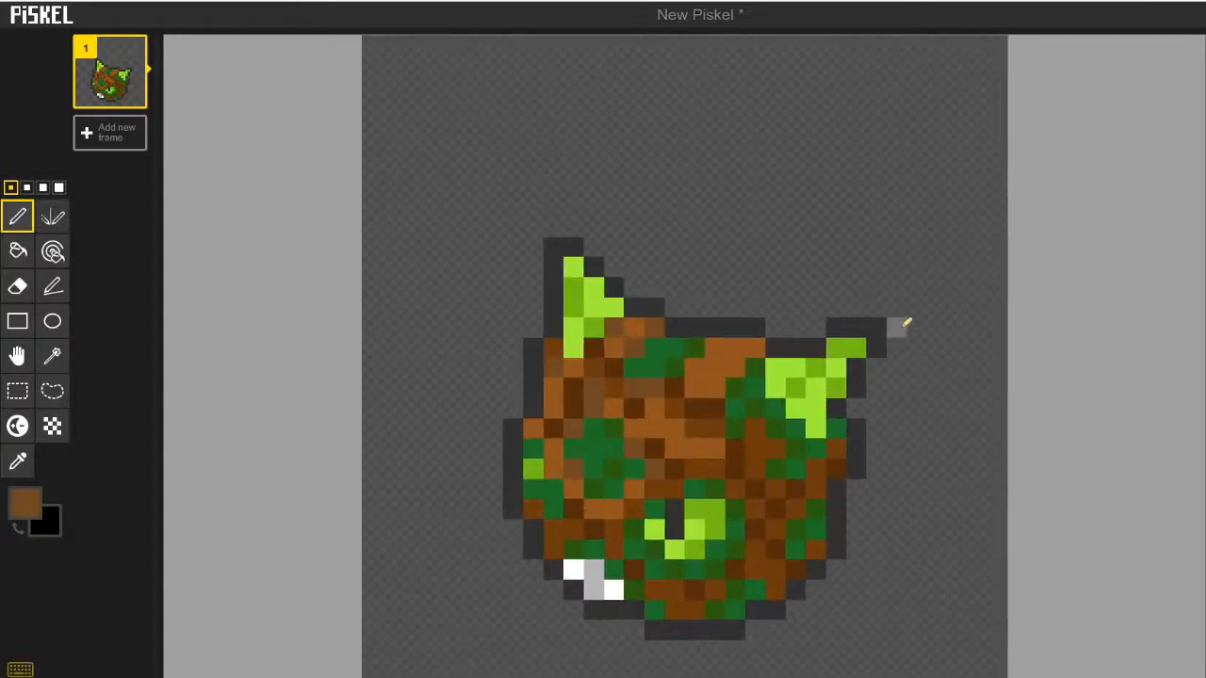
{"action": "scroll", "coordinate": [904, 334], "scroll_direction": "down", "scroll_amount": 1}
{"action": "scroll", "coordinate": [899, 344], "scroll_direction": "up", "scroll_amount": 3}
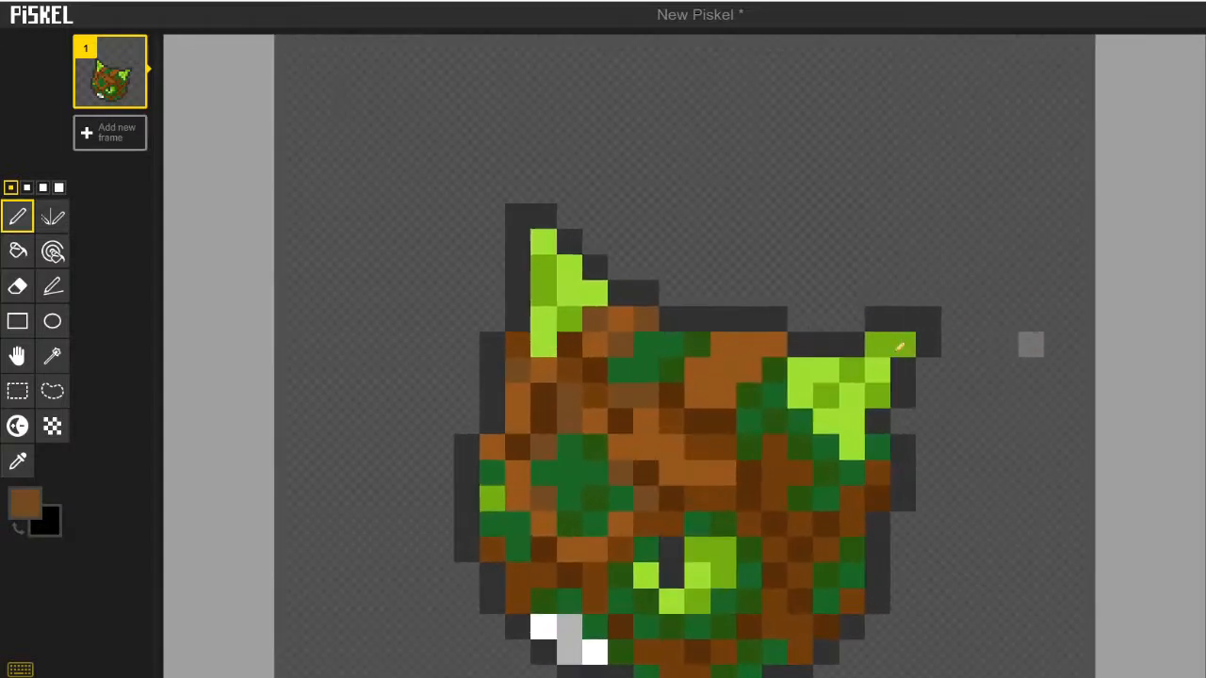
{"action": "left_click", "coordinate": [18, 460]}
{"action": "left_click", "coordinate": [671, 400]}
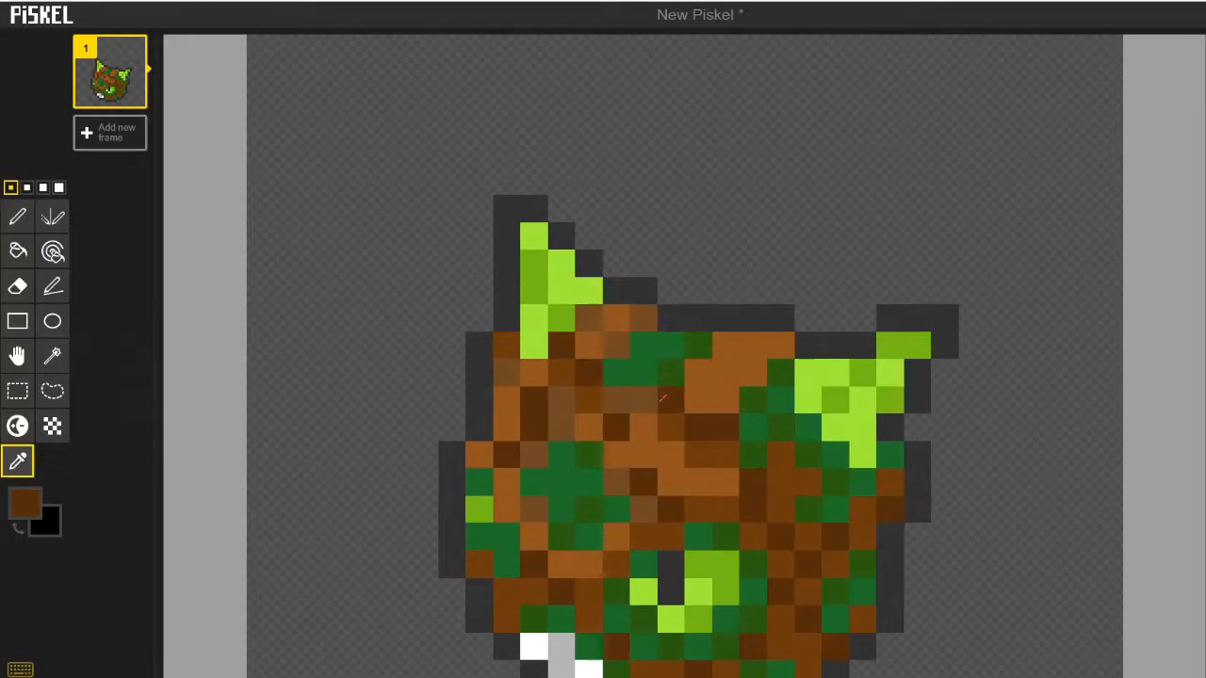
{"action": "left_click", "coordinate": [18, 216]}
{"action": "left_click", "coordinate": [754, 345]}
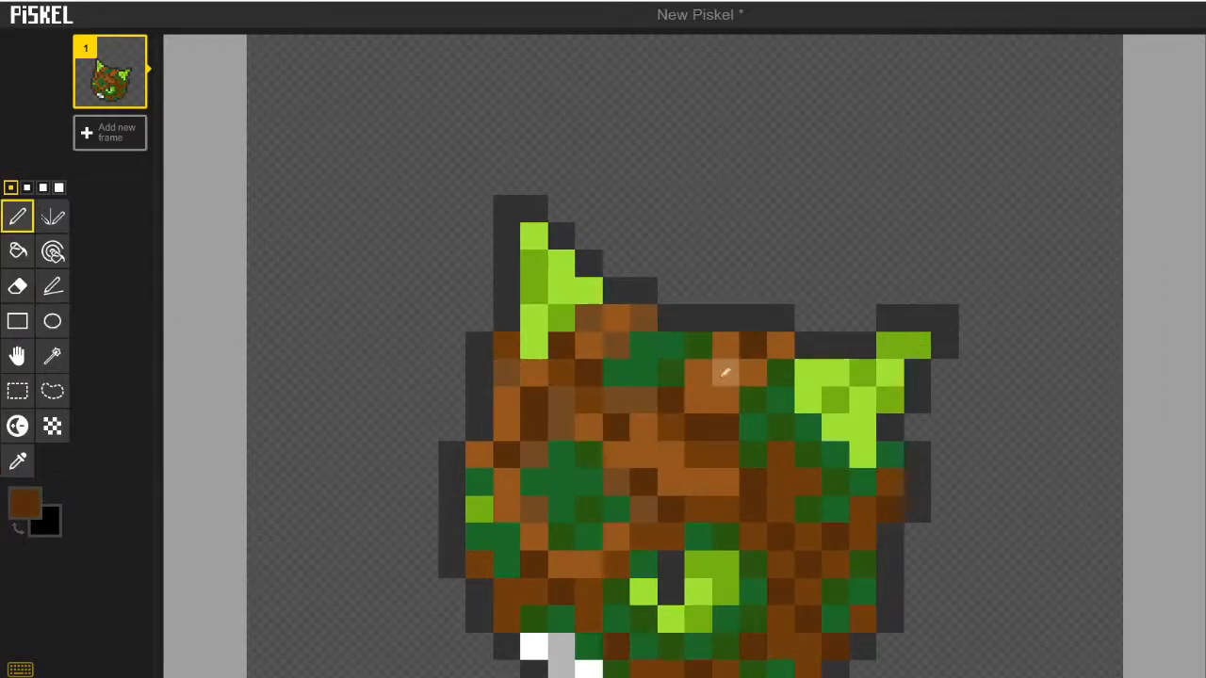
{"action": "key", "text": "ctrl+z"}
{"action": "left_click", "coordinate": [726, 350]}
{"action": "left_click", "coordinate": [752, 348]}
{"action": "key", "text": "ctrl+z"}
{"action": "left_click", "coordinate": [750, 367]}
Sample the muted brown and blend a pixel into the light forehead area beneath the top-edge dark spot
{"action": "left_click", "coordinate": [18, 460]}
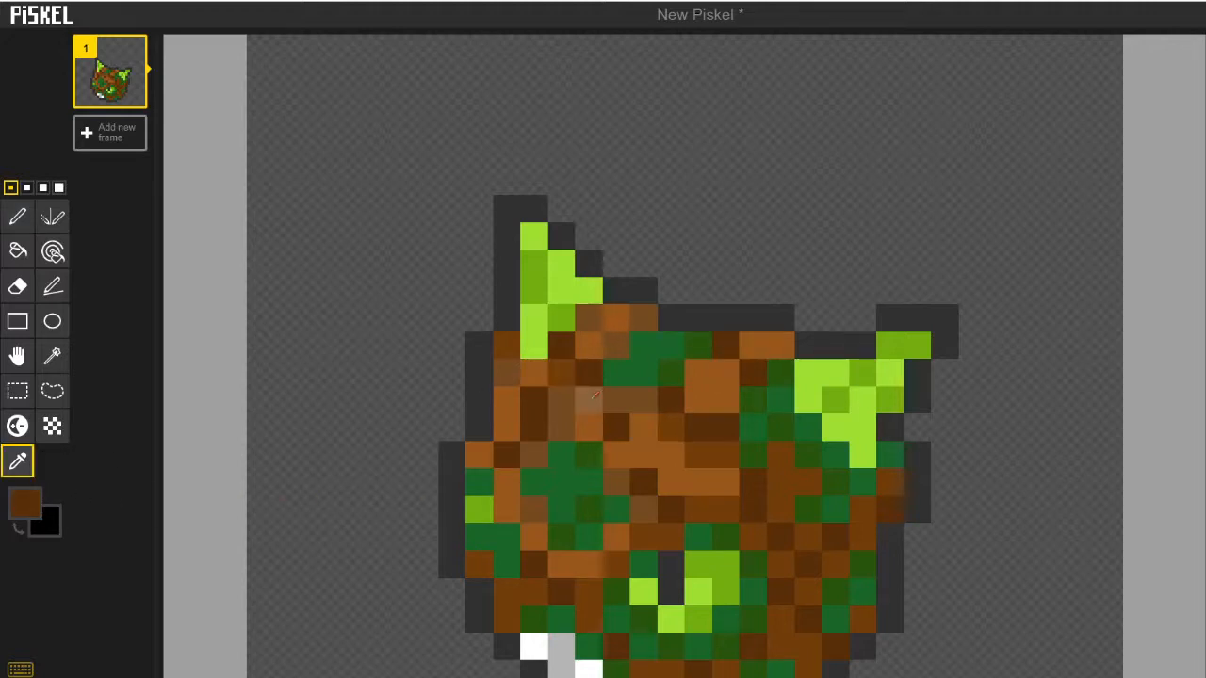
{"action": "left_click", "coordinate": [553, 409]}
{"action": "left_click", "coordinate": [17, 213]}
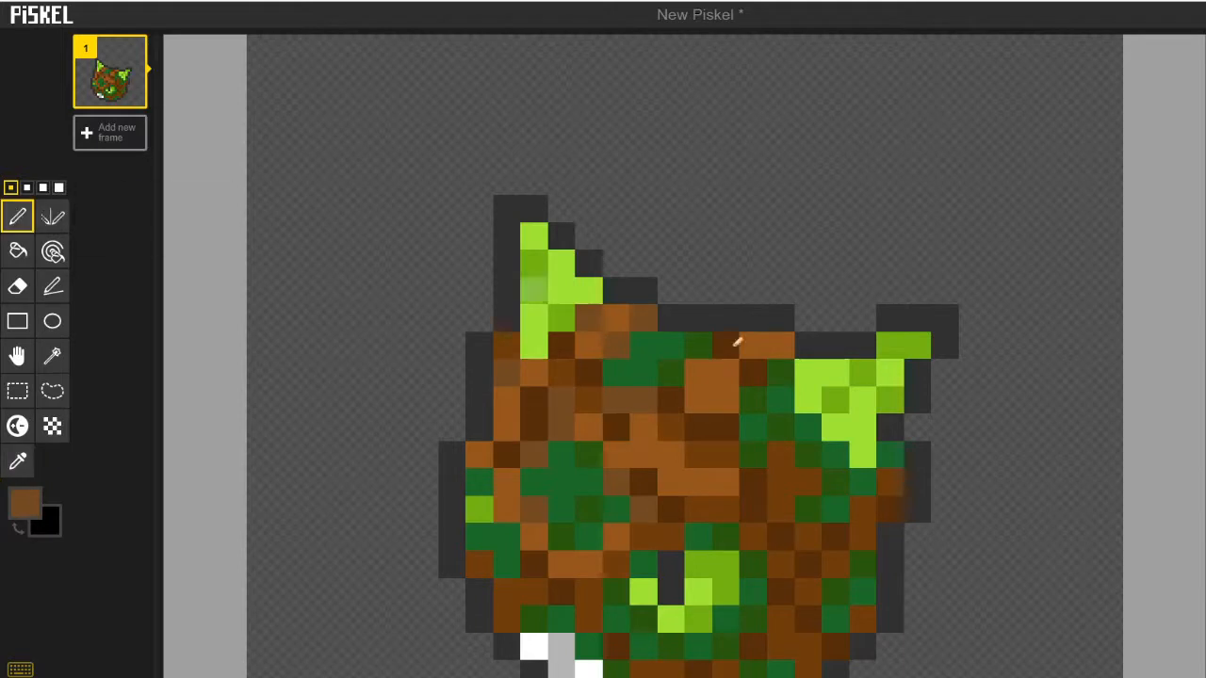
{"action": "scroll", "coordinate": [861, 438], "scroll_direction": "down", "scroll_amount": 5}
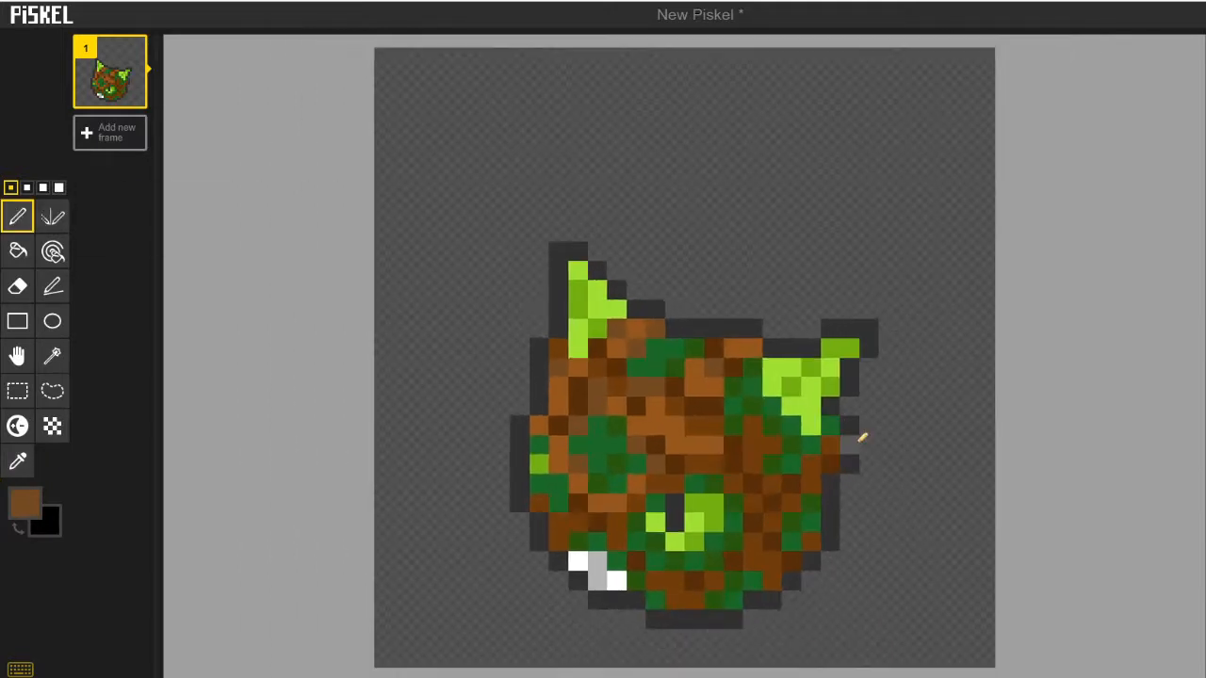
{"action": "scroll", "coordinate": [860, 461], "scroll_direction": "down", "scroll_amount": 2}
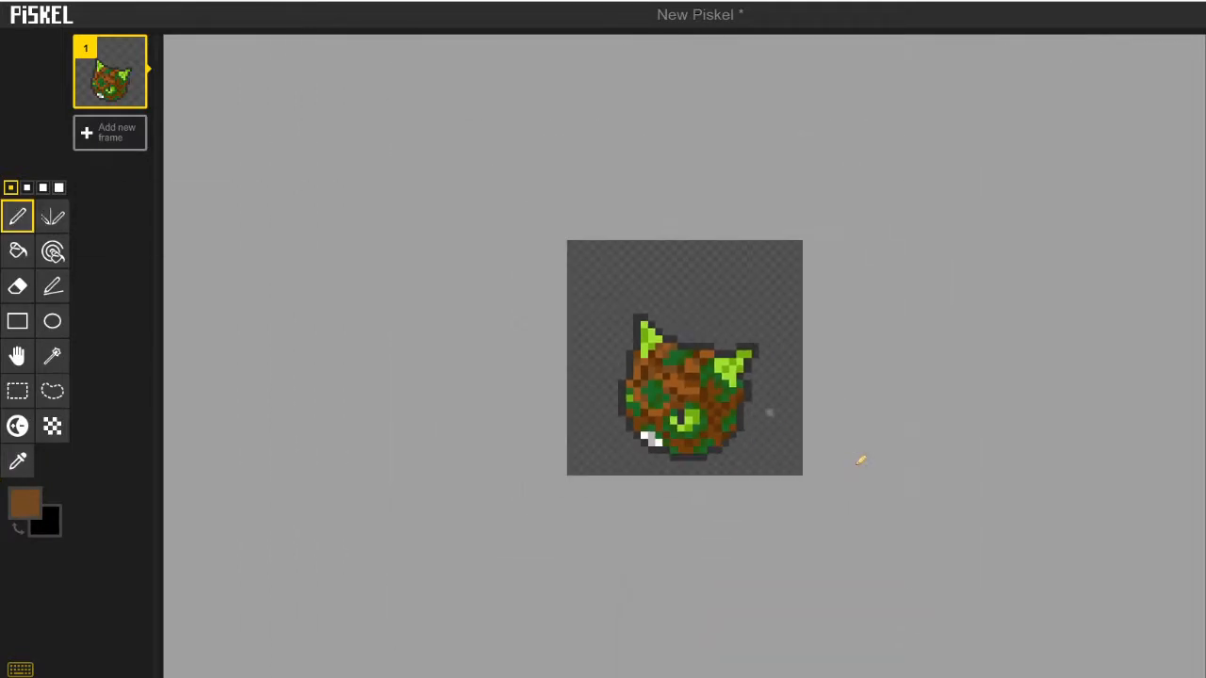
{"action": "scroll", "coordinate": [860, 460], "scroll_direction": "up", "scroll_amount": 6}
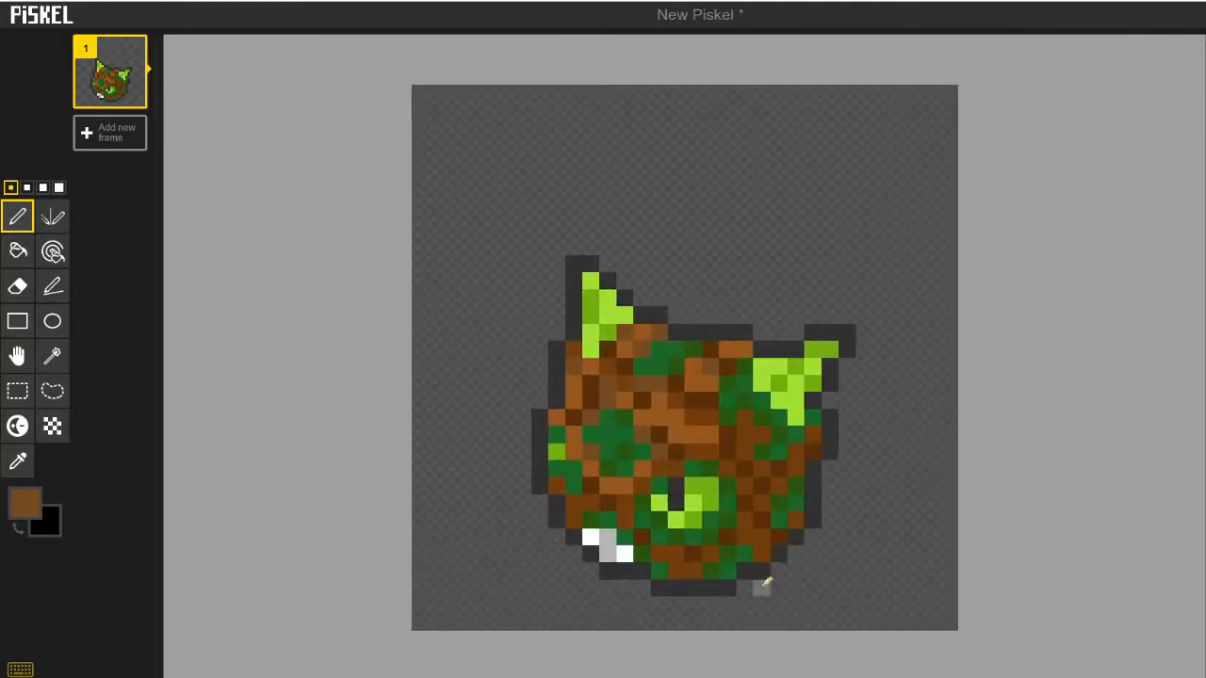
{"action": "scroll", "coordinate": [742, 612], "scroll_direction": "up", "scroll_amount": 3}
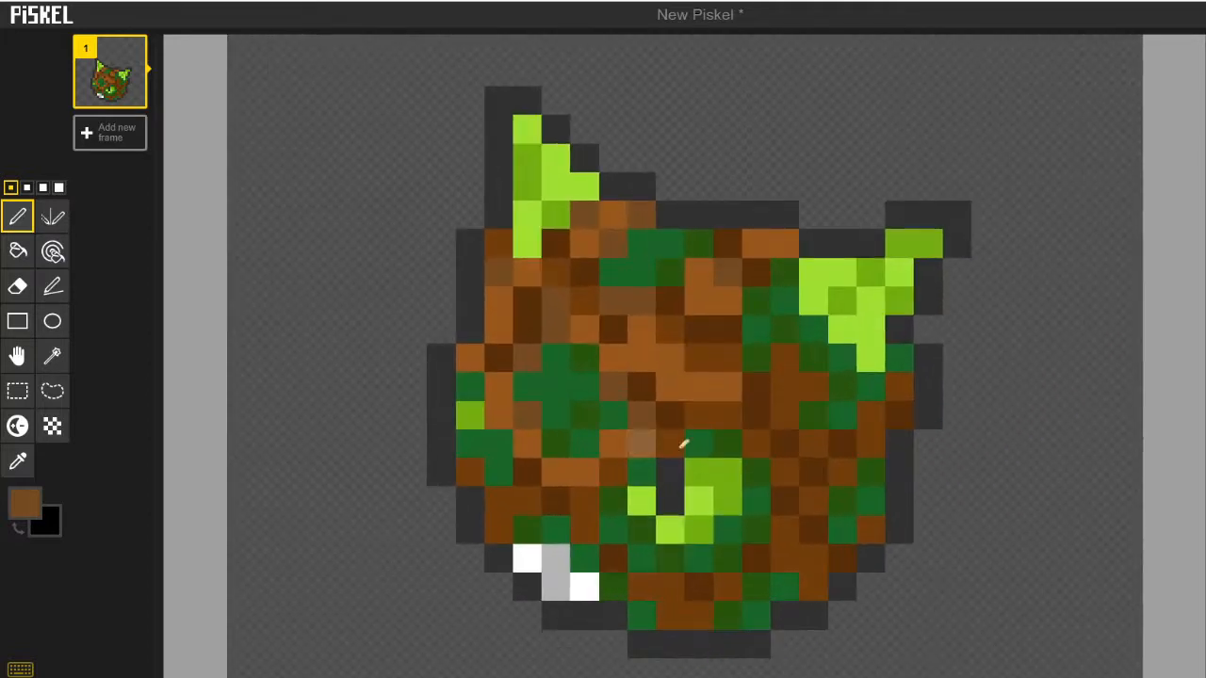
{"action": "left_click", "coordinate": [51, 247]}
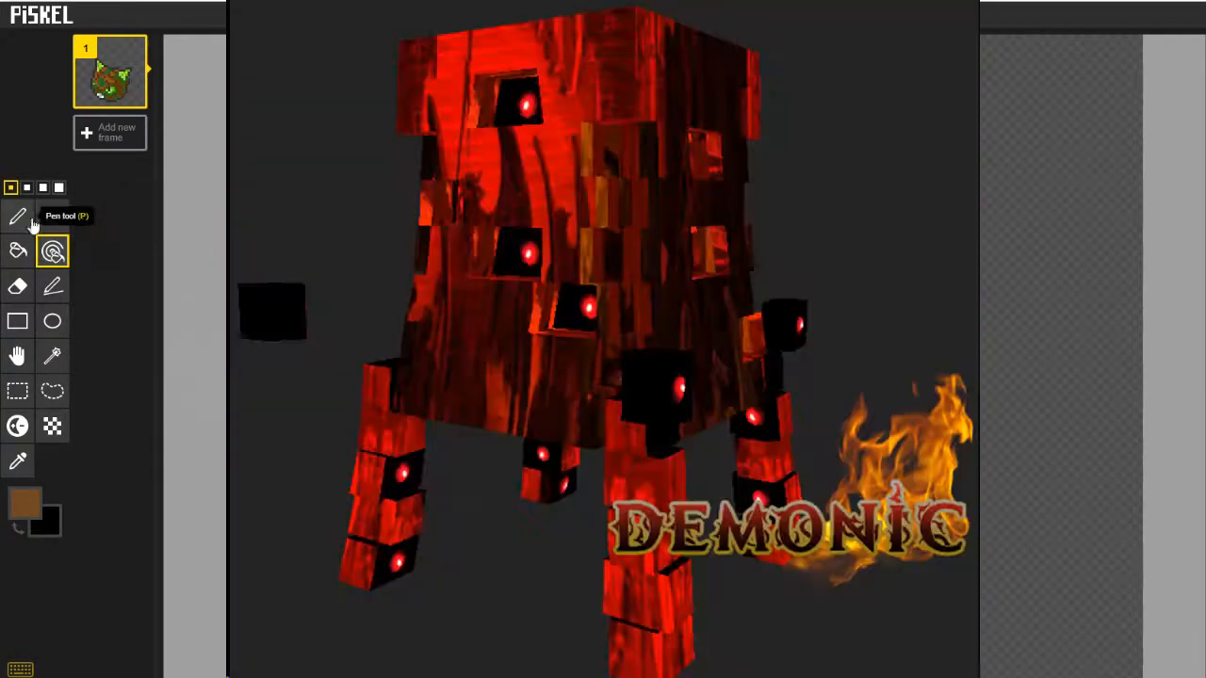
{"action": "left_click", "coordinate": [31, 220]}
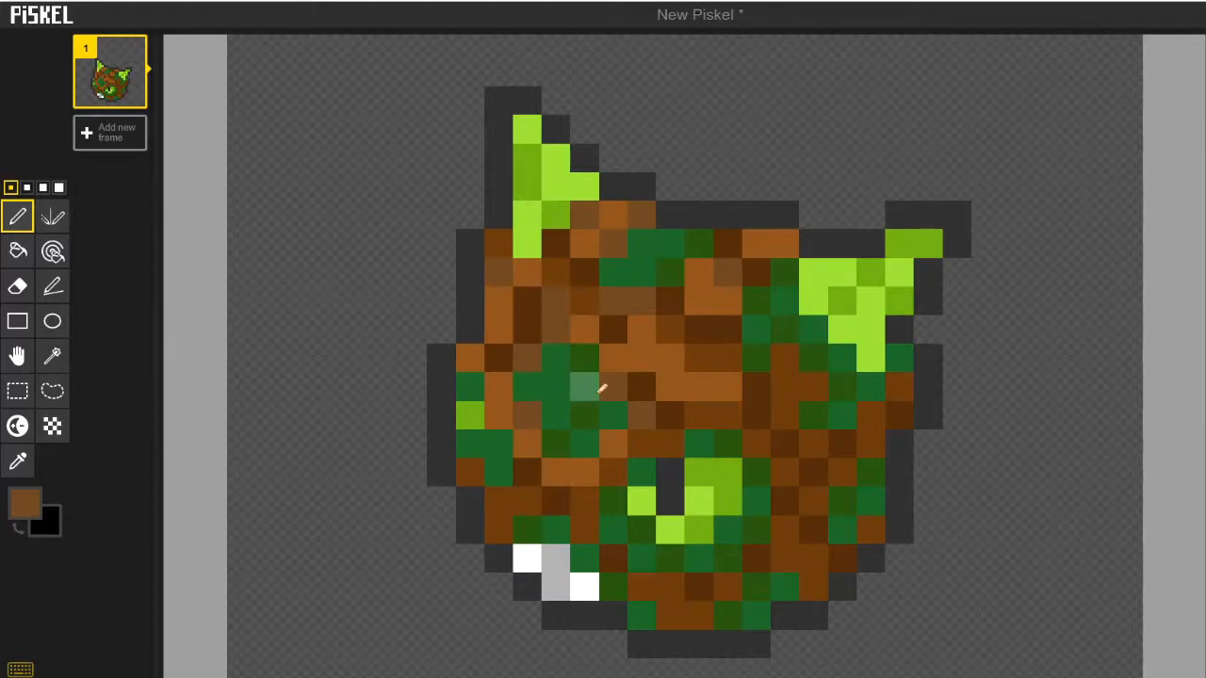
{"action": "scroll", "coordinate": [806, 519], "scroll_direction": "down", "scroll_amount": 1}
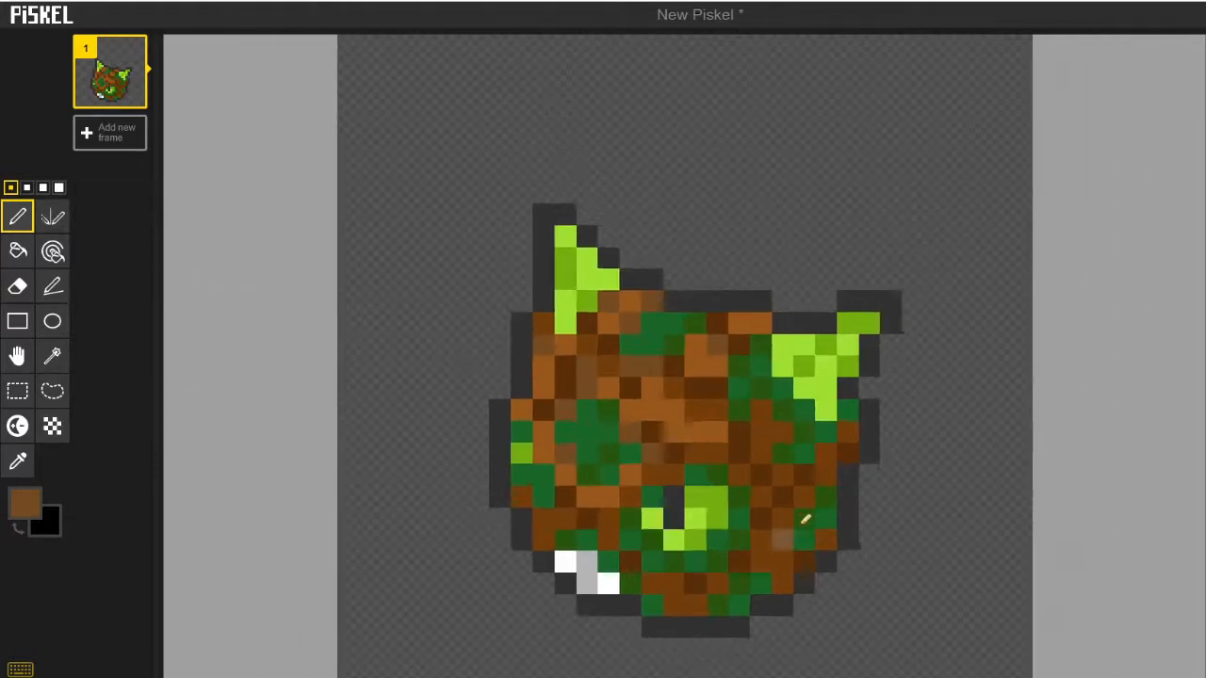
{"action": "scroll", "coordinate": [805, 519], "scroll_direction": "down", "scroll_amount": 1}
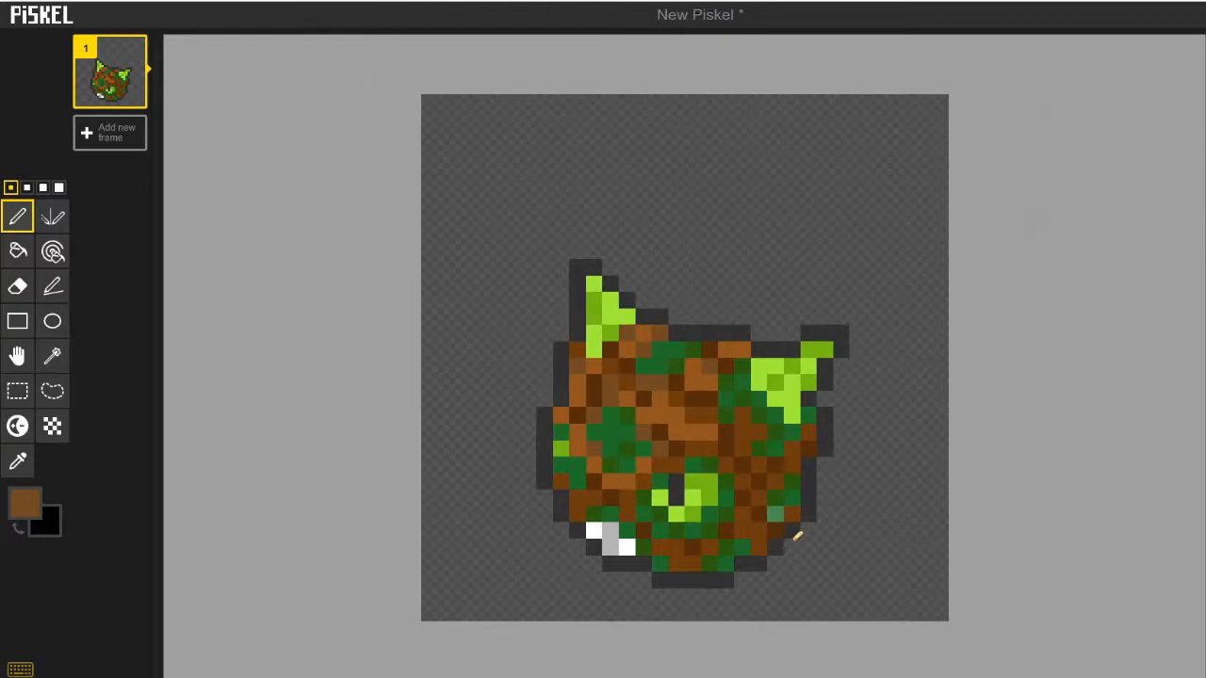
{"action": "scroll", "coordinate": [797, 536], "scroll_direction": "up", "scroll_amount": 1}
{"action": "left_click", "coordinate": [19, 463]}
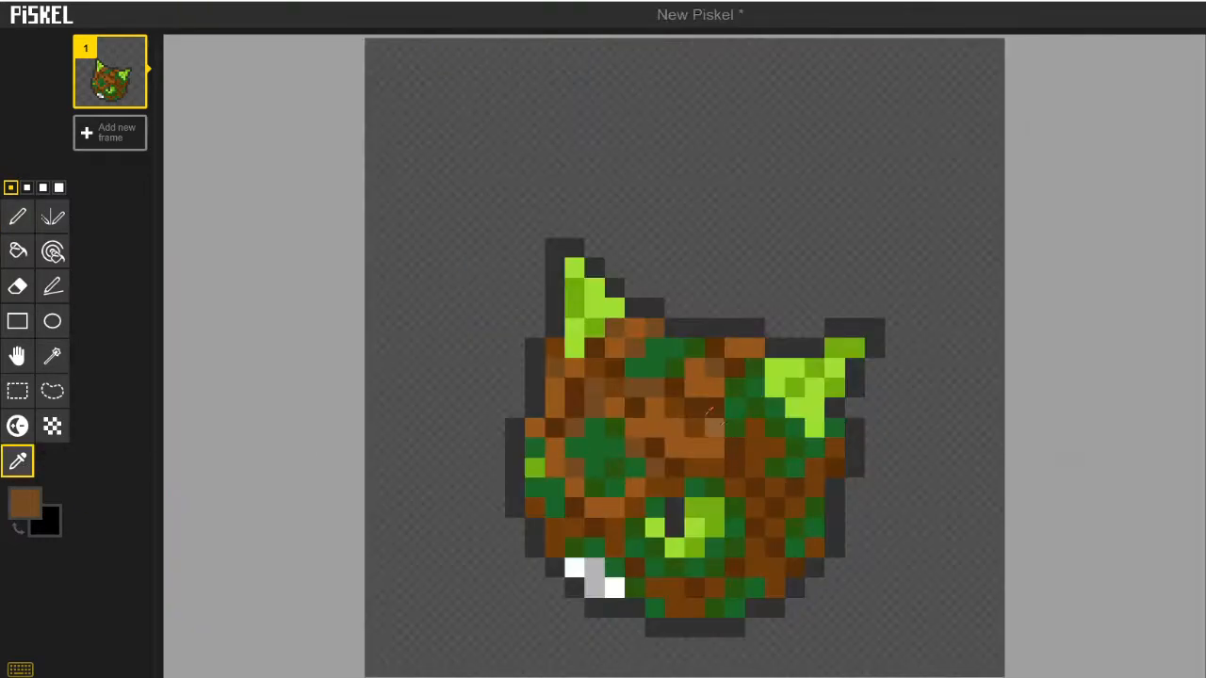
{"action": "scroll", "coordinate": [791, 565], "scroll_direction": "up", "scroll_amount": 1}
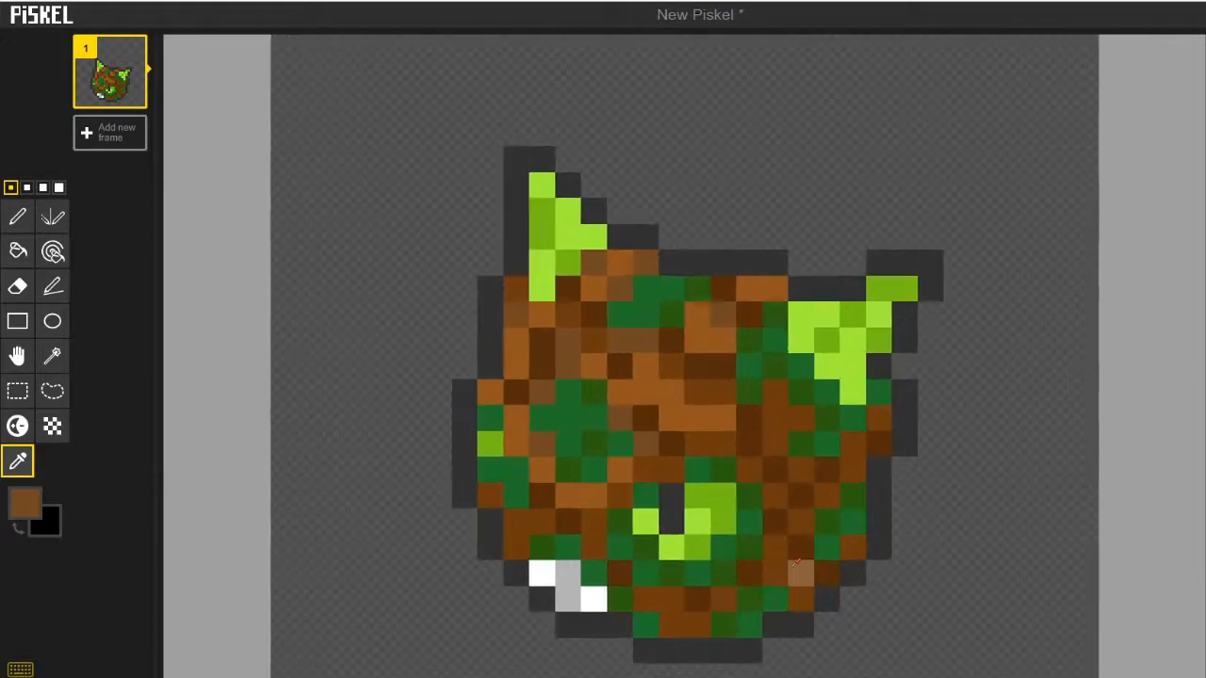
{"action": "scroll", "coordinate": [797, 563], "scroll_direction": "up", "scroll_amount": 1}
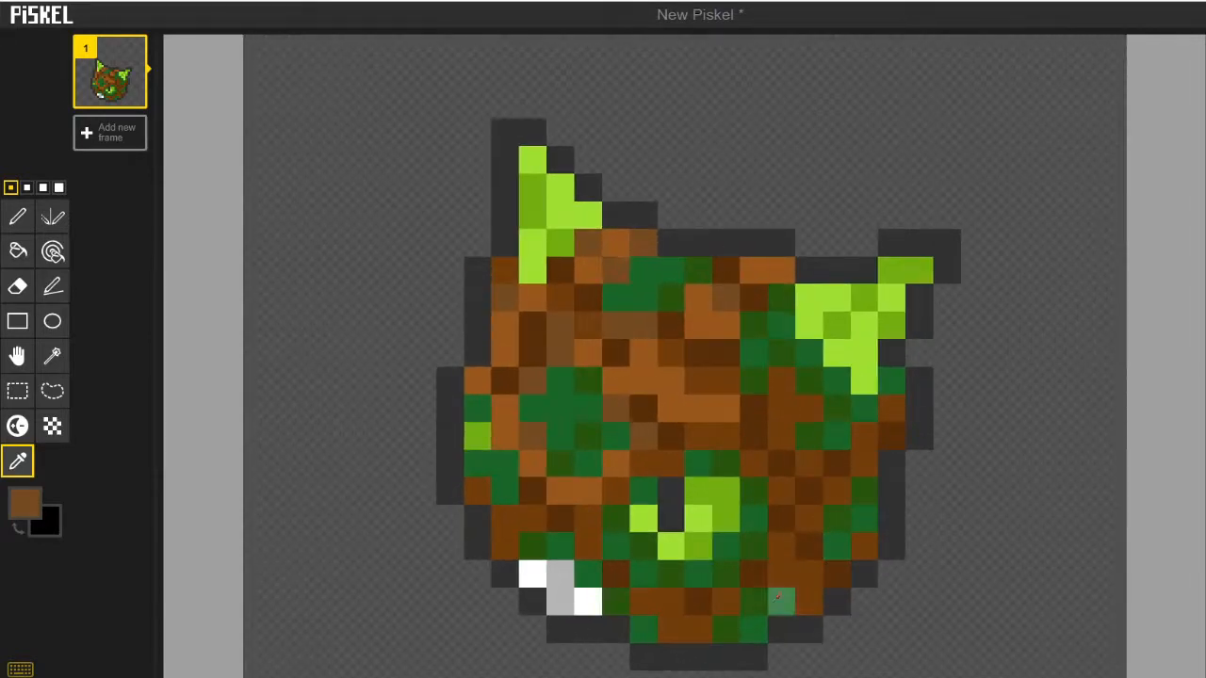
{"action": "scroll", "coordinate": [852, 509], "scroll_direction": "up", "scroll_amount": 1}
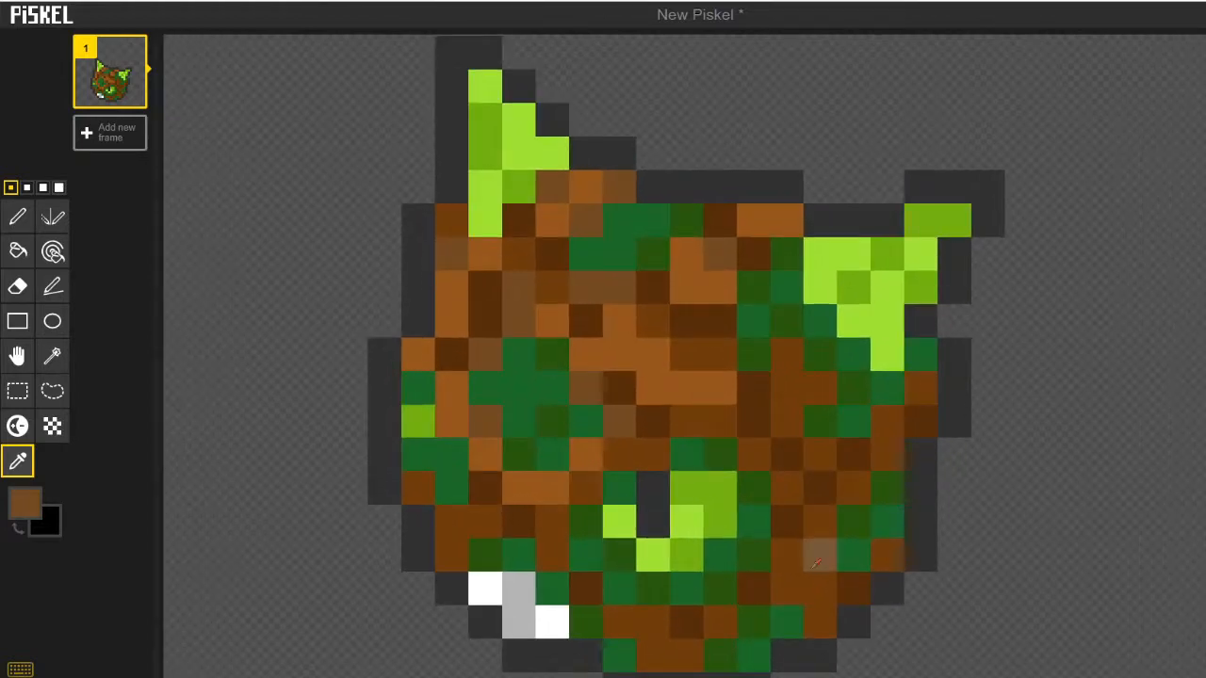
{"action": "left_click", "coordinate": [833, 527]}
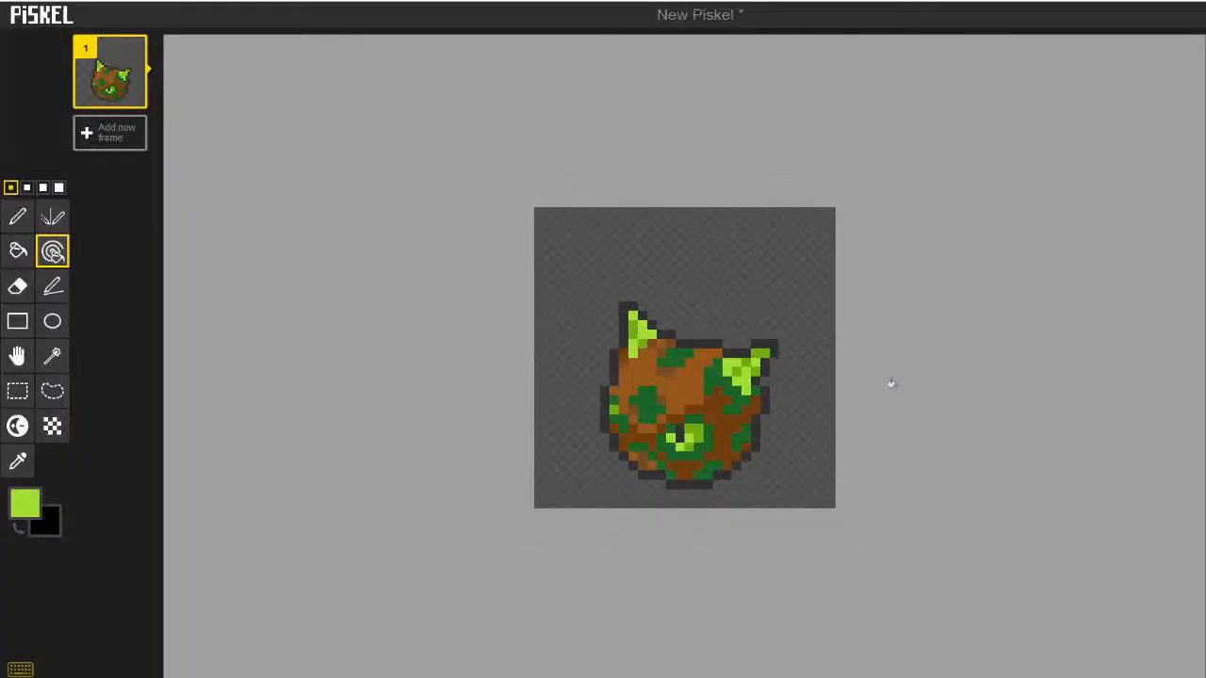
{"action": "scroll", "coordinate": [888, 385], "scroll_direction": "down", "scroll_amount": 2}
{"action": "scroll", "coordinate": [875, 374], "scroll_direction": "up", "scroll_amount": 2}
{"action": "scroll", "coordinate": [867, 357], "scroll_direction": "down", "scroll_amount": 1}
{"action": "scroll", "coordinate": [775, 382], "scroll_direction": "down", "scroll_amount": 1}
{"action": "scroll", "coordinate": [471, 269], "scroll_direction": "up", "scroll_amount": 1}
{"action": "scroll", "coordinate": [815, 540], "scroll_direction": "up", "scroll_amount": 2}
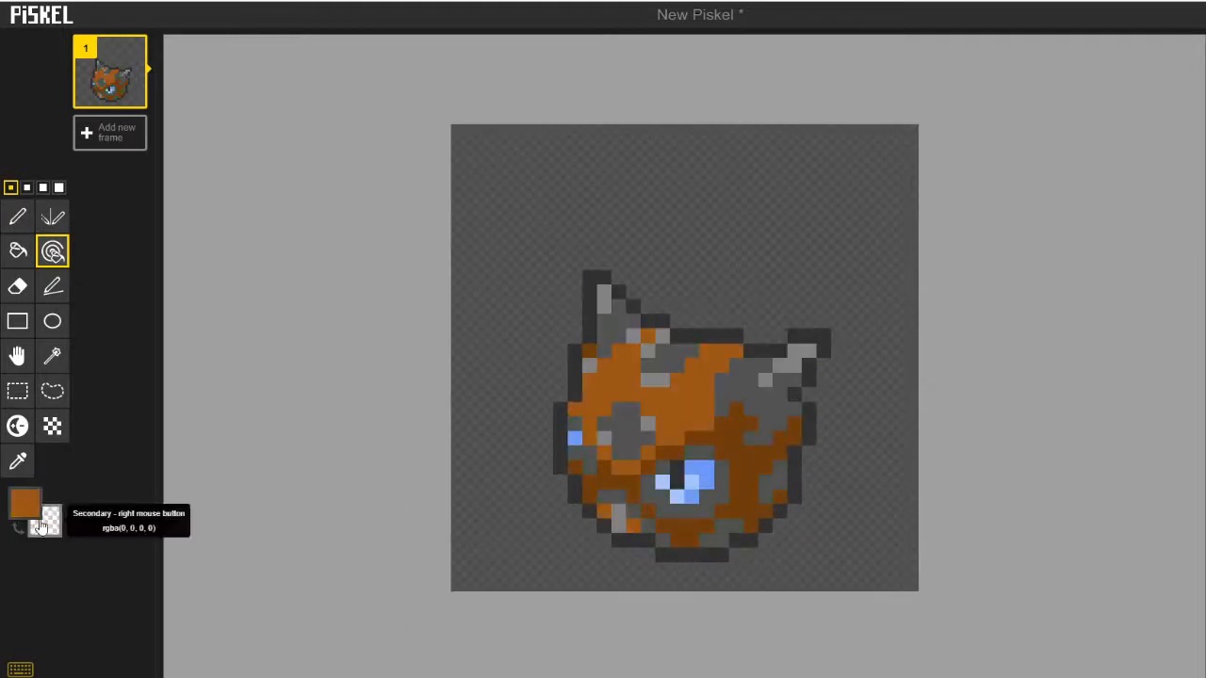
Lighten the primary brown to a pale tan and recolour all the sprite's light-brown areas with it
{"action": "left_click", "coordinate": [26, 503]}
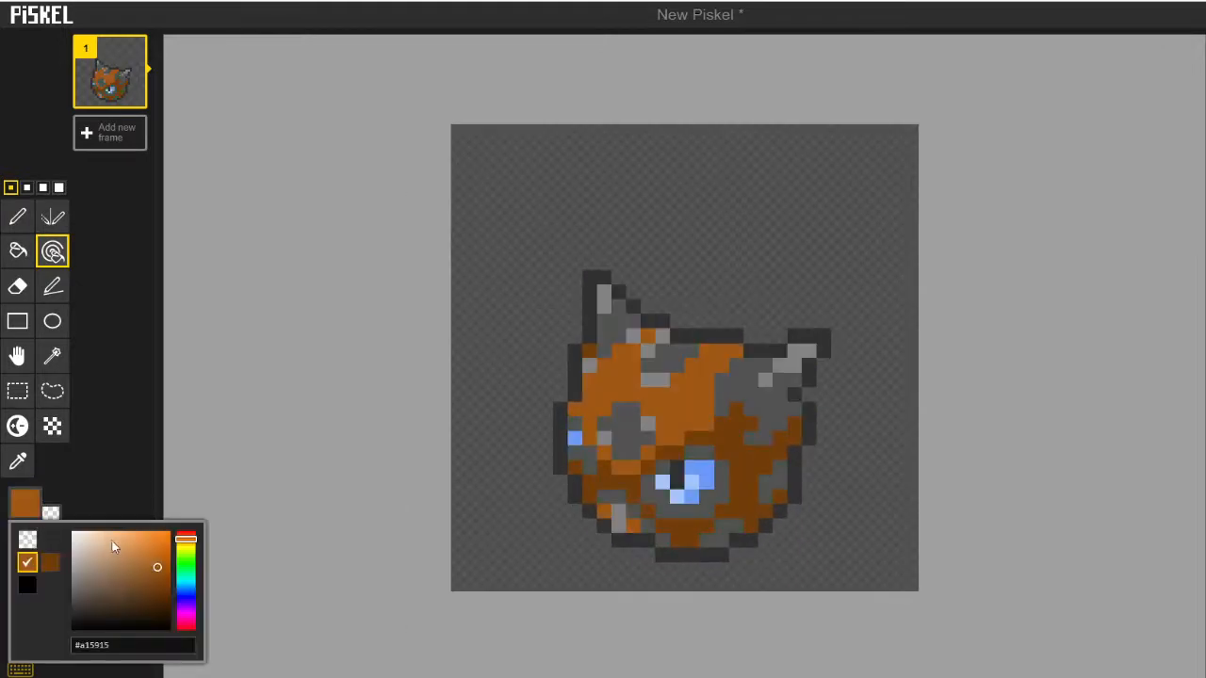
{"action": "left_click", "coordinate": [121, 562]}
{"action": "left_click", "coordinate": [123, 550]}
{"action": "left_click", "coordinate": [689, 385]}
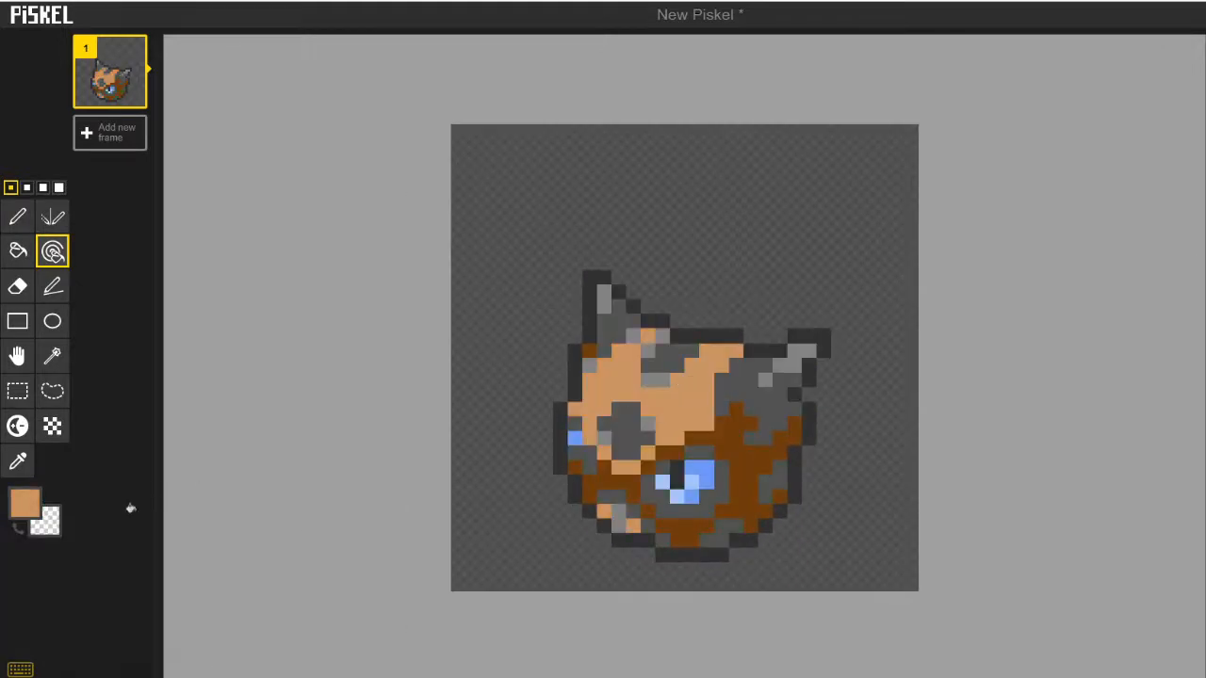
{"action": "left_click", "coordinate": [24, 516]}
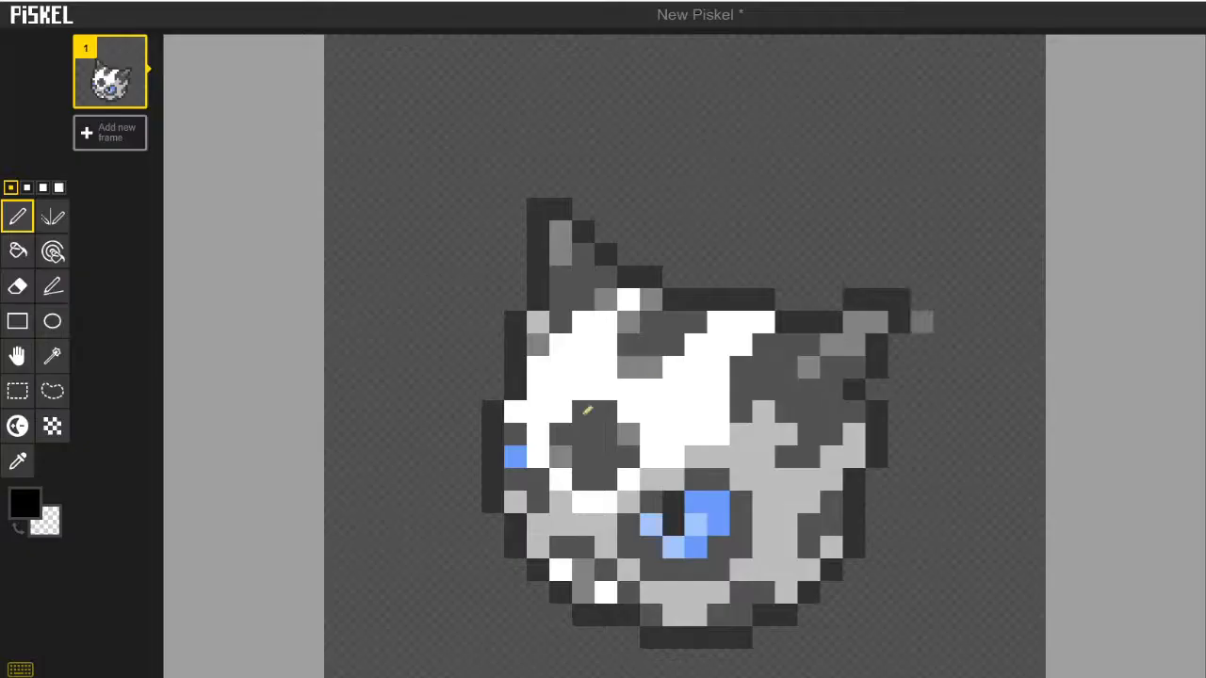
{"action": "scroll", "coordinate": [660, 577], "scroll_direction": "up", "scroll_amount": 1}
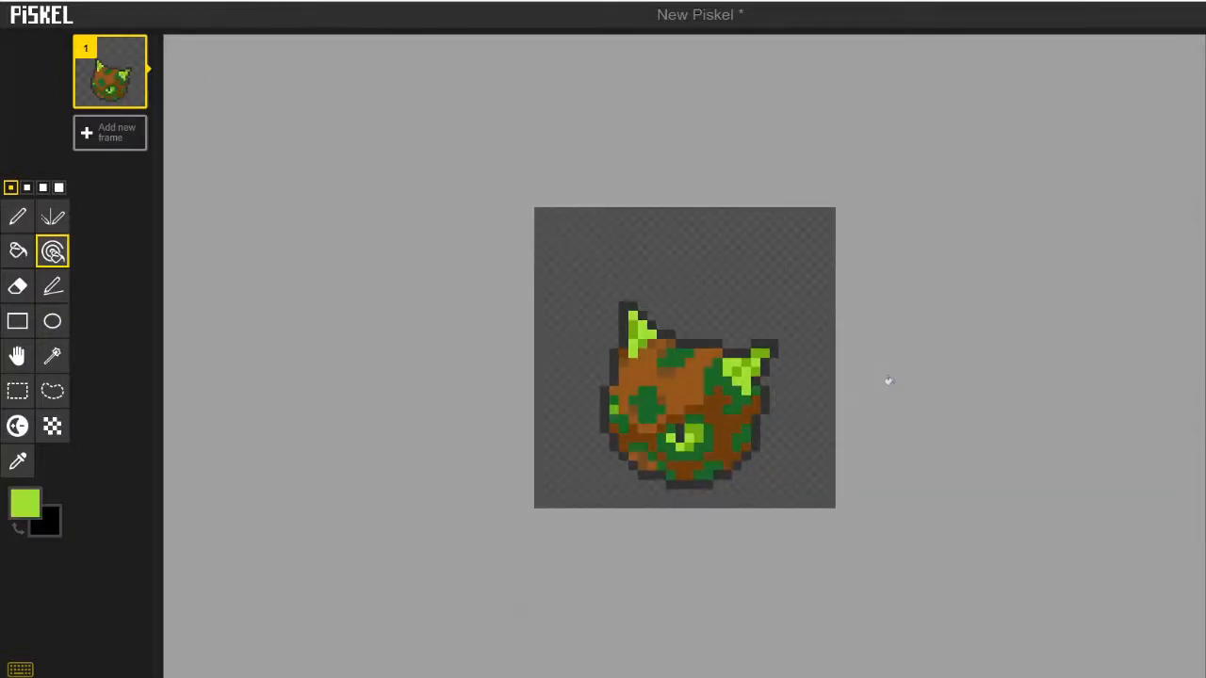
{"action": "scroll", "coordinate": [880, 372], "scroll_direction": "down", "scroll_amount": 1}
{"action": "scroll", "coordinate": [867, 358], "scroll_direction": "up", "scroll_amount": 1}
{"action": "scroll", "coordinate": [857, 363], "scroll_direction": "down", "scroll_amount": 2}
{"action": "scroll", "coordinate": [843, 381], "scroll_direction": "up", "scroll_amount": 1}
{"action": "scroll", "coordinate": [726, 479], "scroll_direction": "up", "scroll_amount": 1}
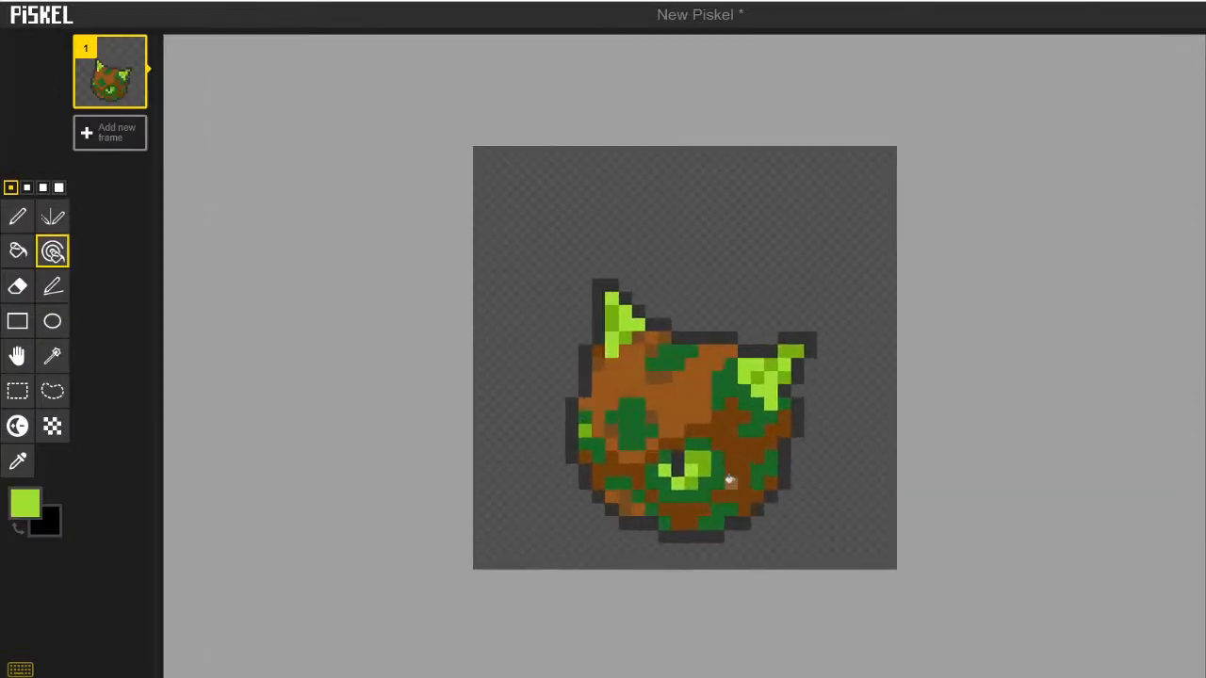
Dither dark green pixels into the moss ring above the eye and along its right side
{"action": "scroll", "coordinate": [726, 480], "scroll_direction": "up", "scroll_amount": 1}
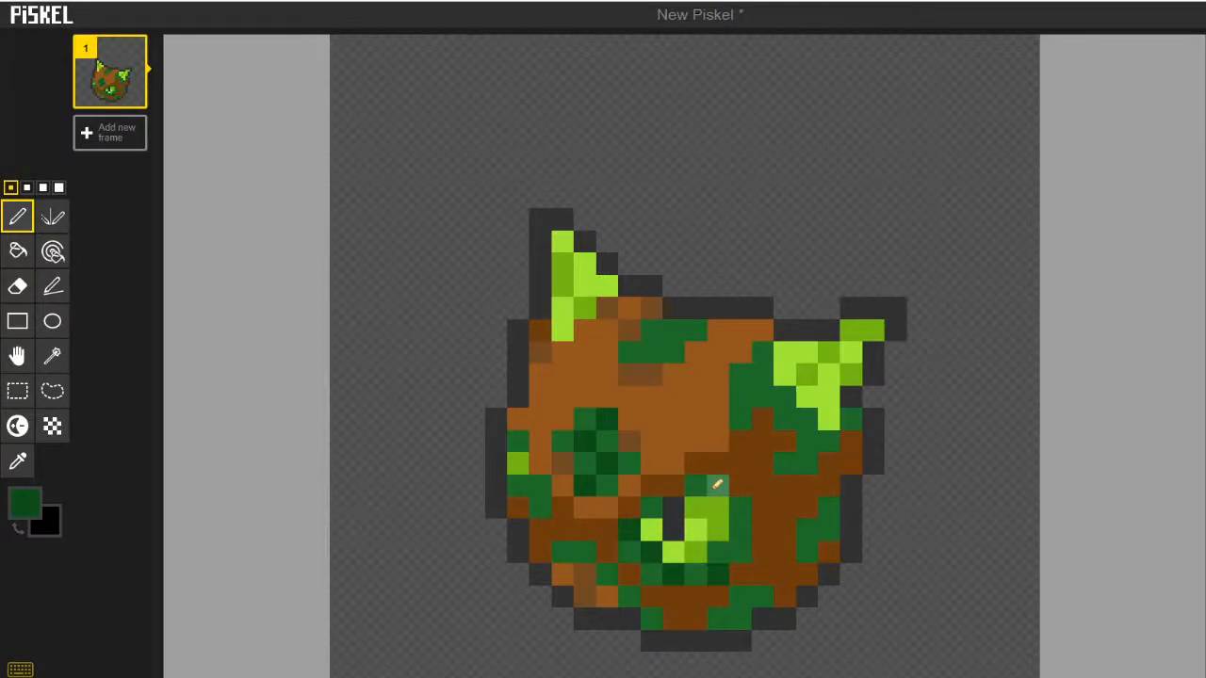
{"action": "left_click", "coordinate": [718, 485]}
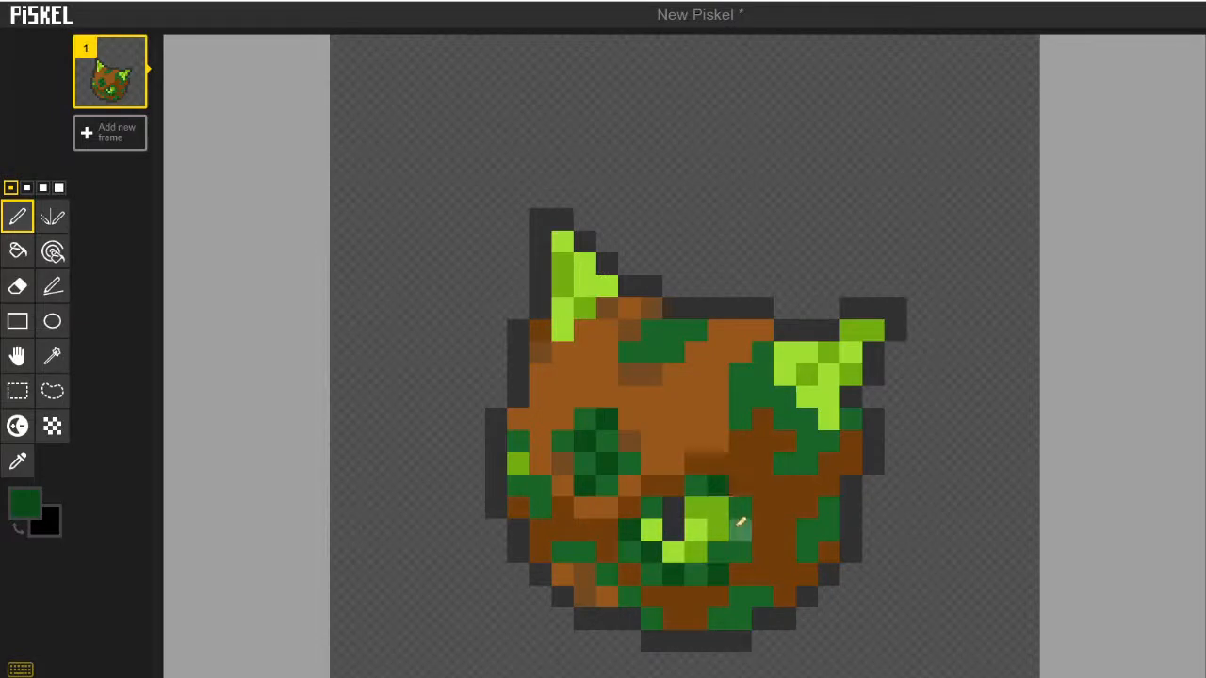
{"action": "left_click", "coordinate": [741, 509]}
{"action": "left_click", "coordinate": [742, 551]}
{"action": "scroll", "coordinate": [819, 471], "scroll_direction": "down", "scroll_amount": 2}
{"action": "scroll", "coordinate": [659, 499], "scroll_direction": "up", "scroll_amount": 3}
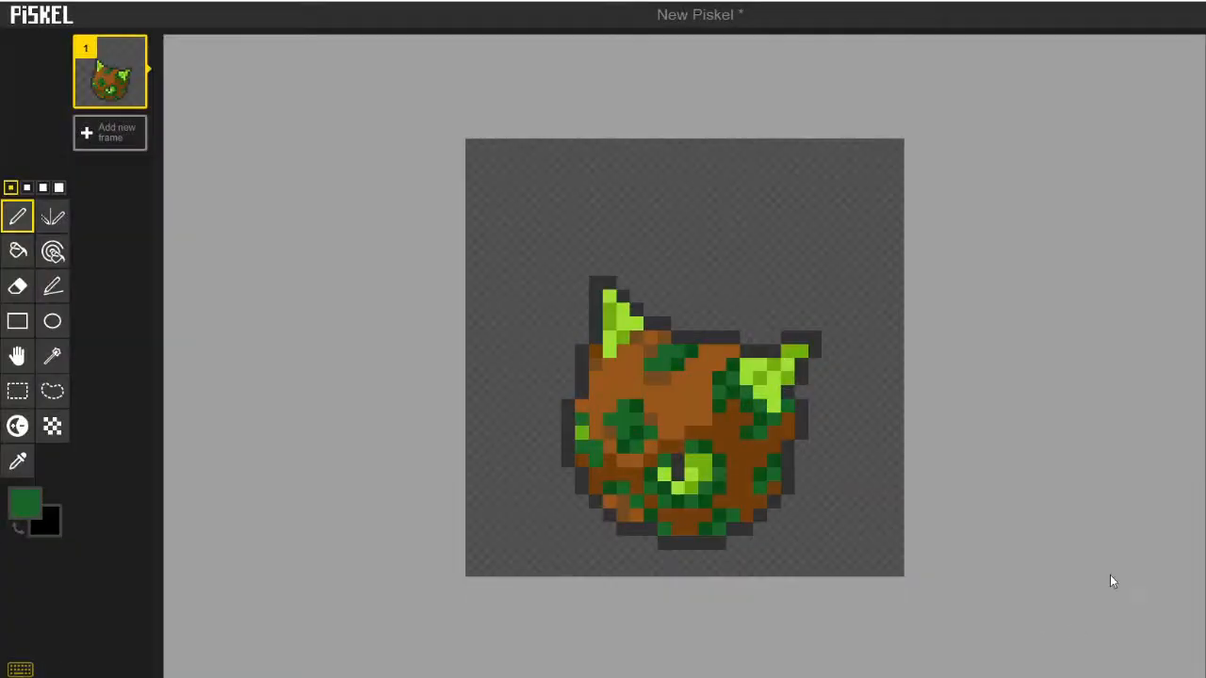
Activate the Colour picker to sample a green from the left moss patch
{"action": "scroll", "coordinate": [1193, 587], "scroll_direction": "up", "scroll_amount": 3}
{"action": "left_click", "coordinate": [18, 461]}
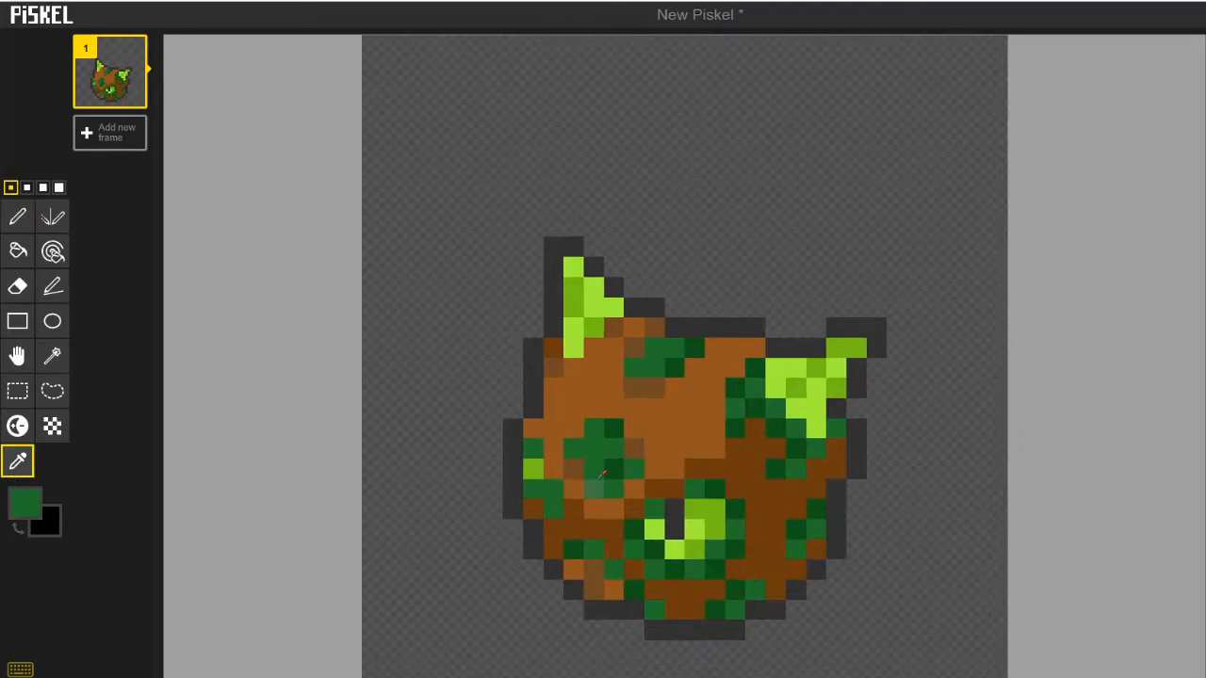